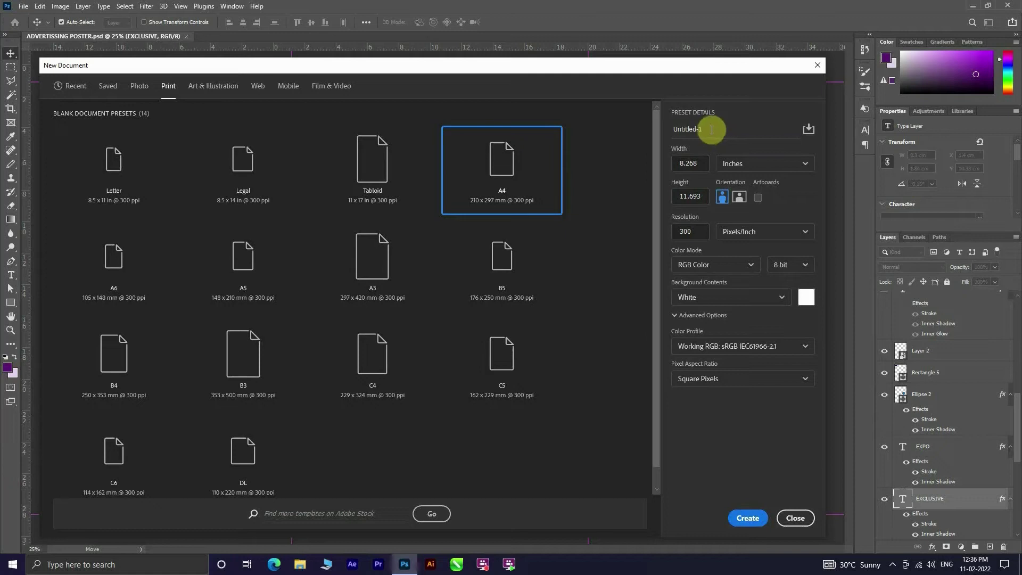
Name the new A4 preset document 'Furniture expo' and create it with a white background.
click(712, 129)
text(Furniture expop)
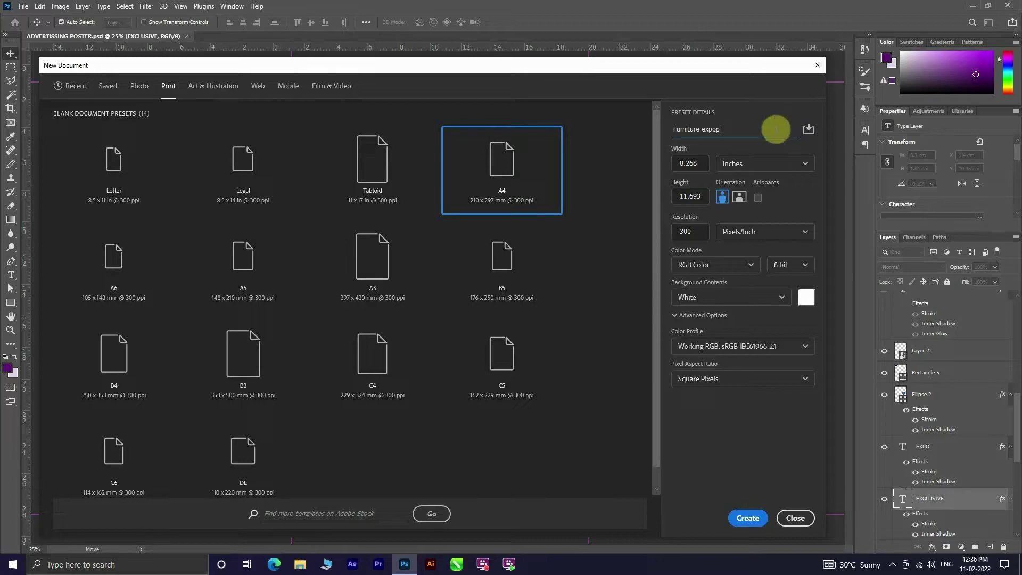
key(BackSpace)
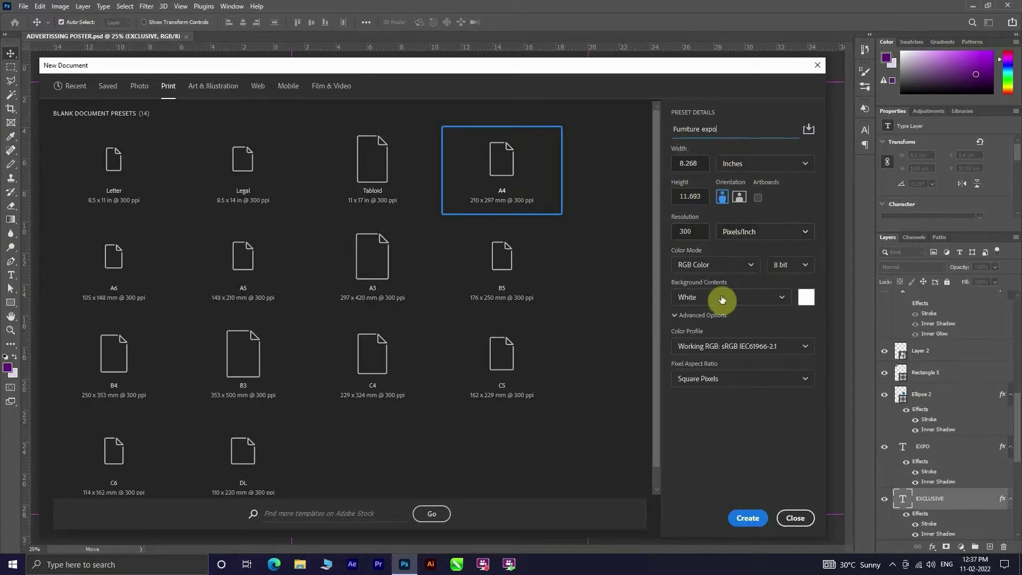
click(748, 518)
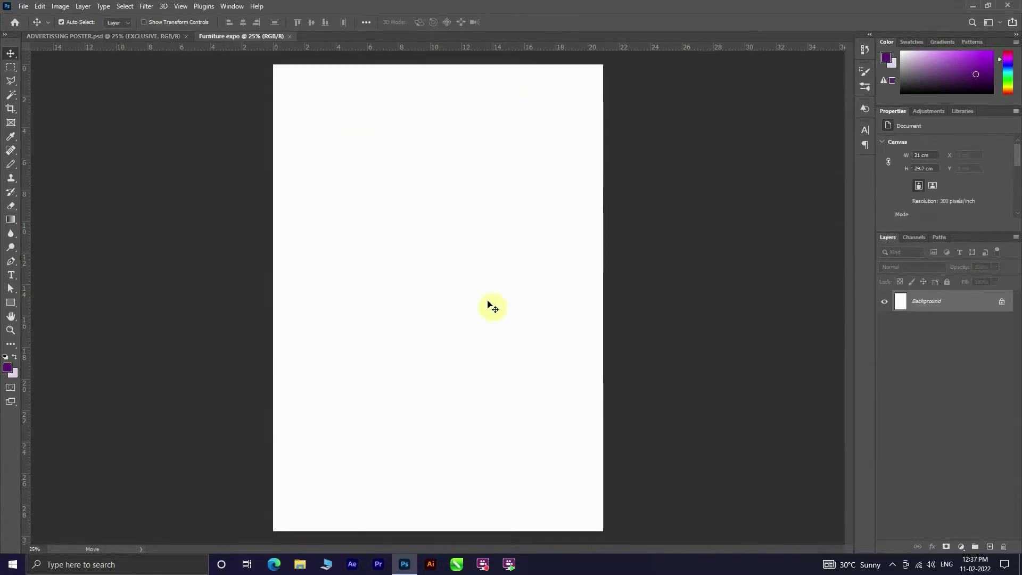
Fill the canvas with a cyan background colour.
click(12, 373)
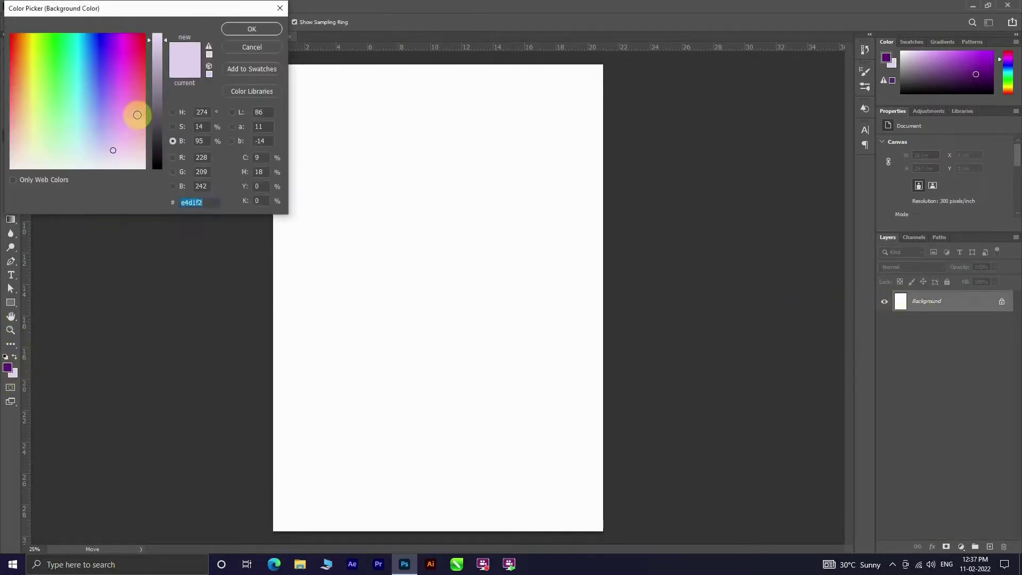
mouse_move(103, 100)
mouse_down()
mouse_move(99, 40)
mouse_move(84, 48)
mouse_up()
click(158, 47)
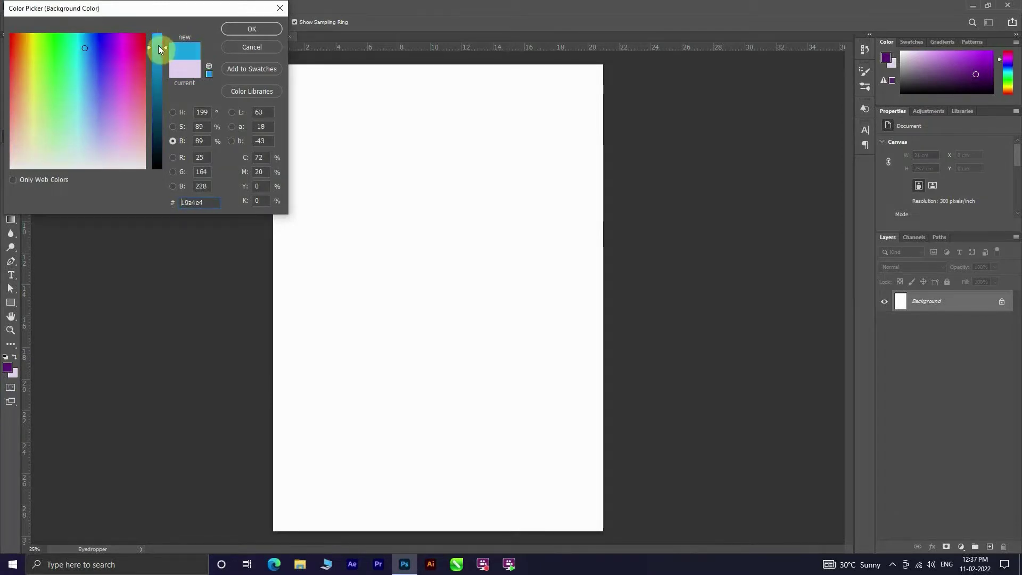
click(245, 30)
key(ctrl+BackSpace)
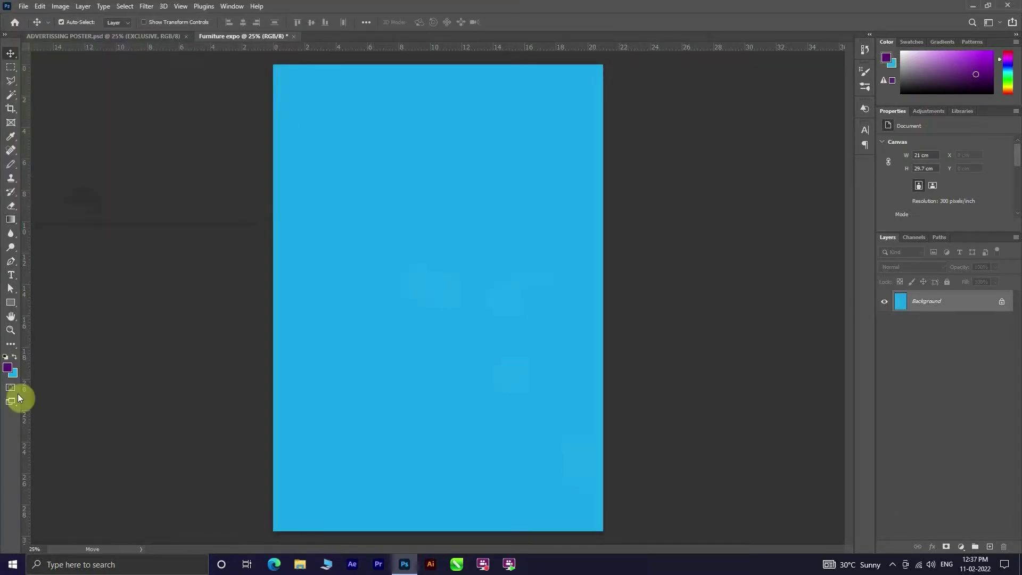
Refill the canvas with a brighter, full-brightness light cyan.
click(13, 373)
click(157, 33)
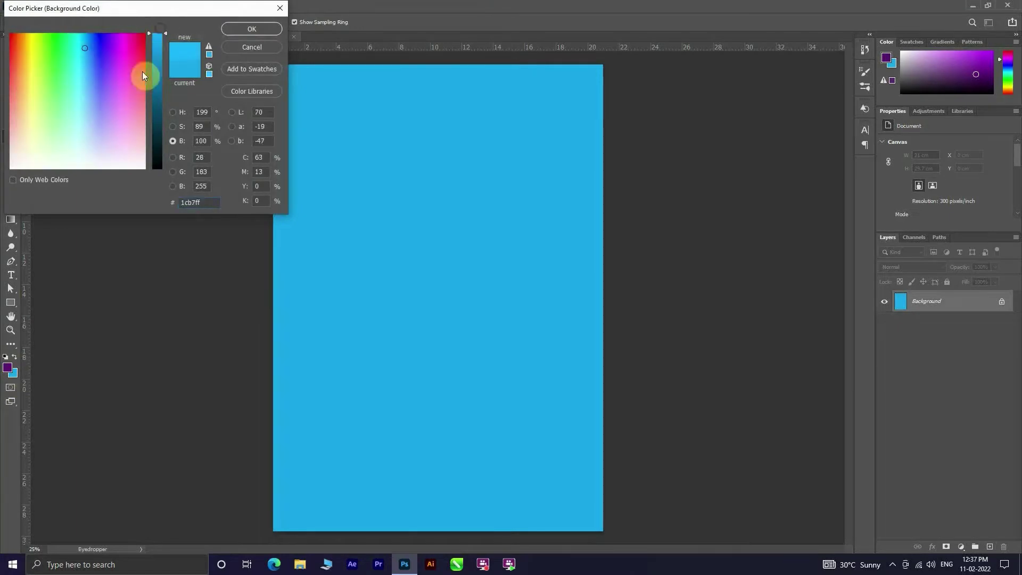
drag(81, 70, 78, 67)
click(247, 31)
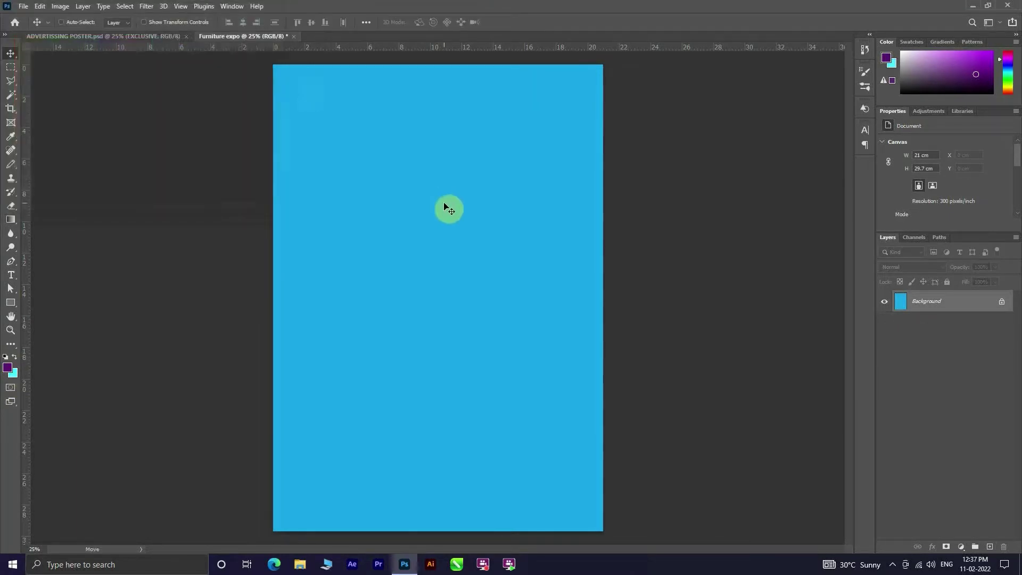
key(ctrl+BackSpace)
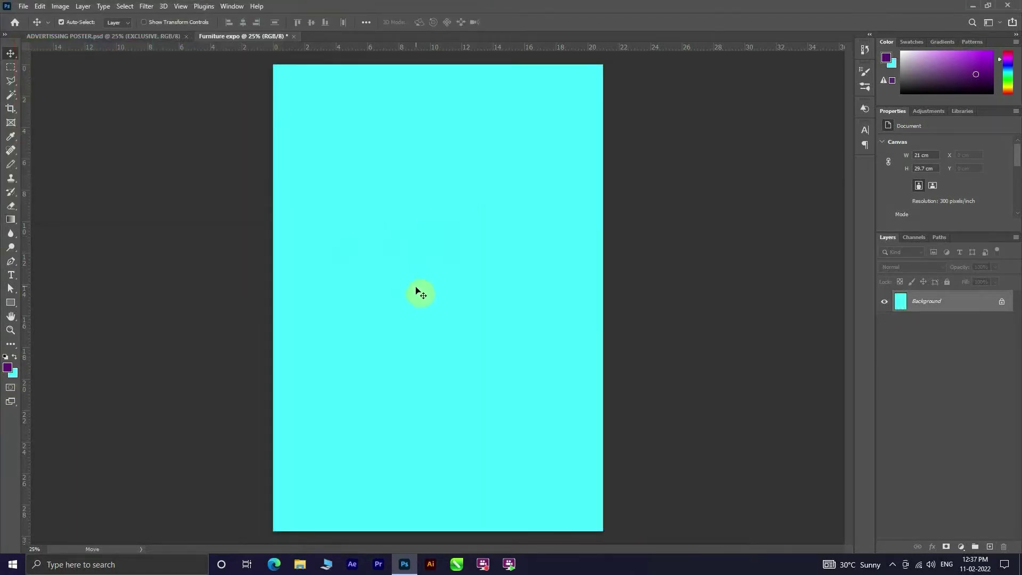
Drag the modern armchair PNG from Desktop > PNG Image onto the Photoshop canvas.
click(300, 564)
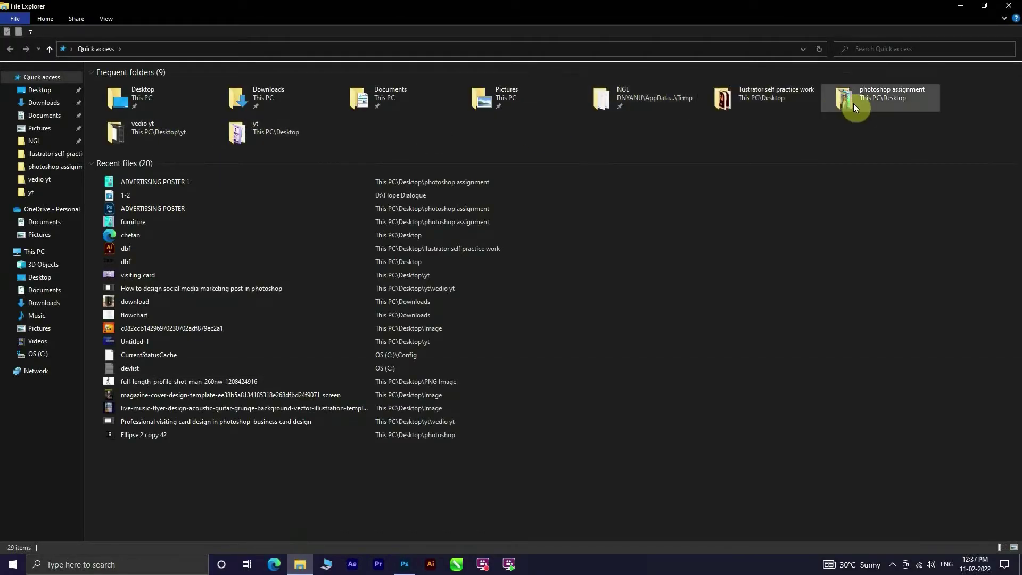
click(32, 91)
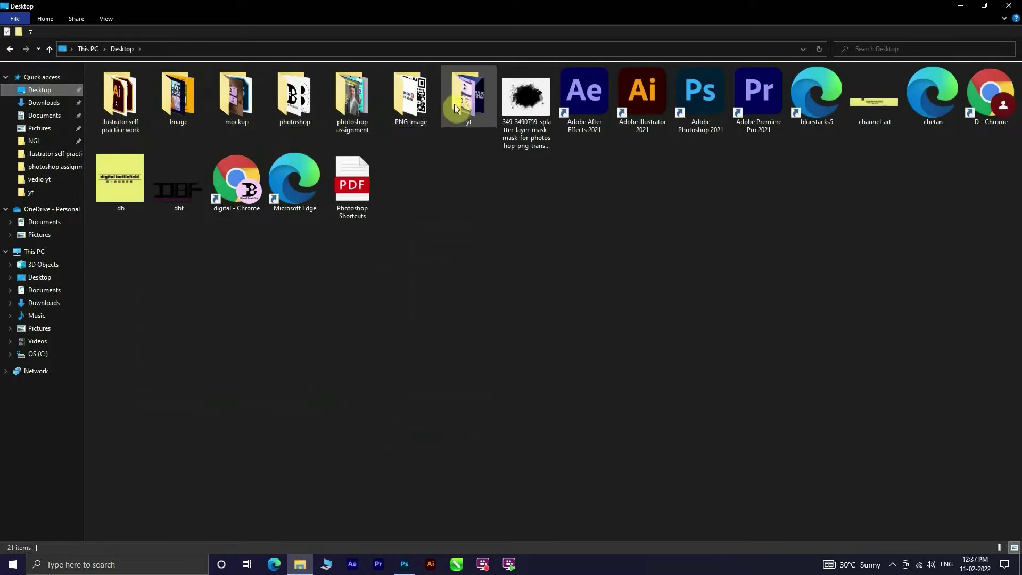
double_click(413, 103)
scroll(655, 282, down, 10)
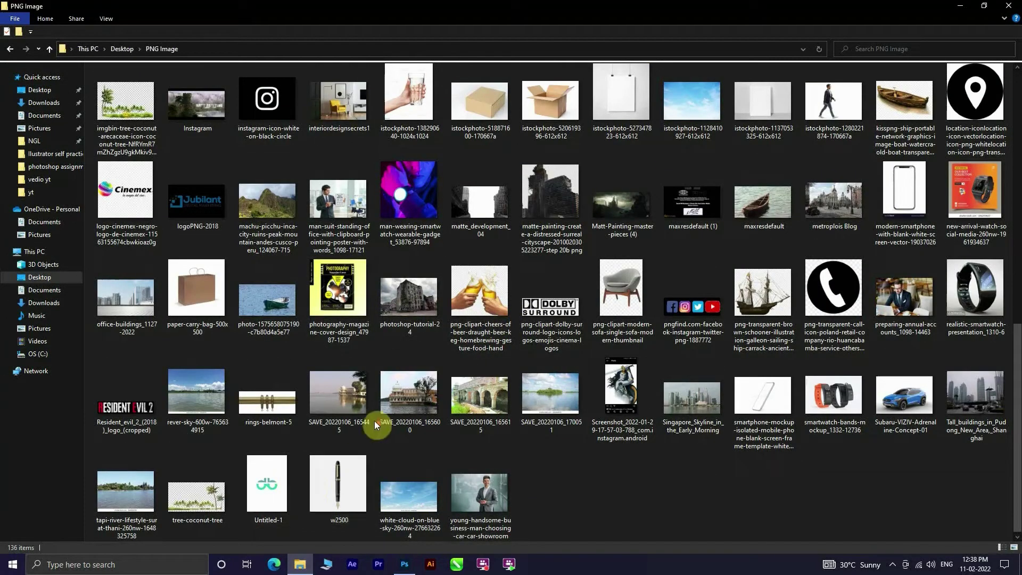
scroll(337, 295, up, 3)
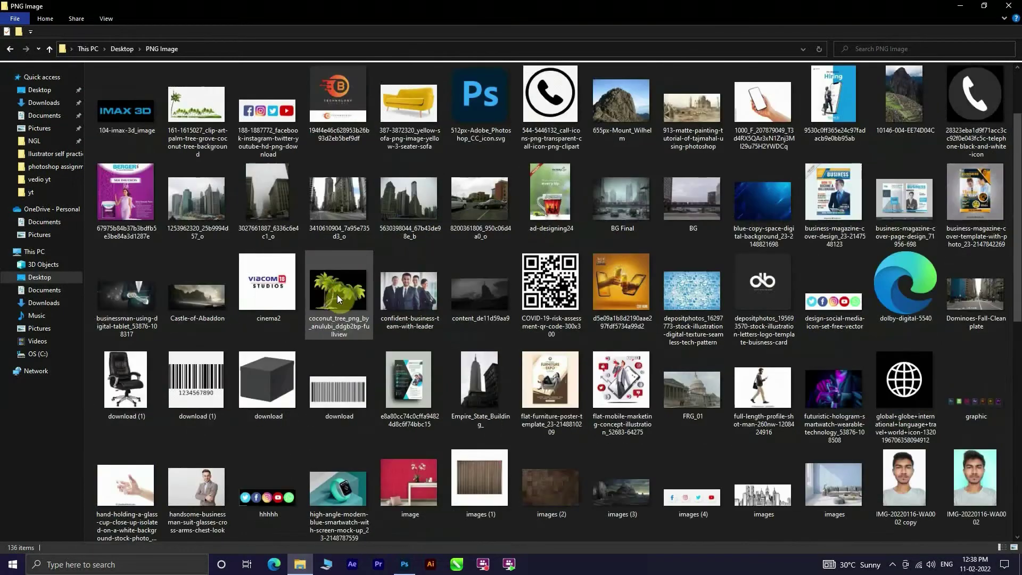
scroll(340, 296, down, 3)
mouse_move(612, 312)
mouse_down()
mouse_move(410, 571)
mouse_move(434, 301)
mouse_up()
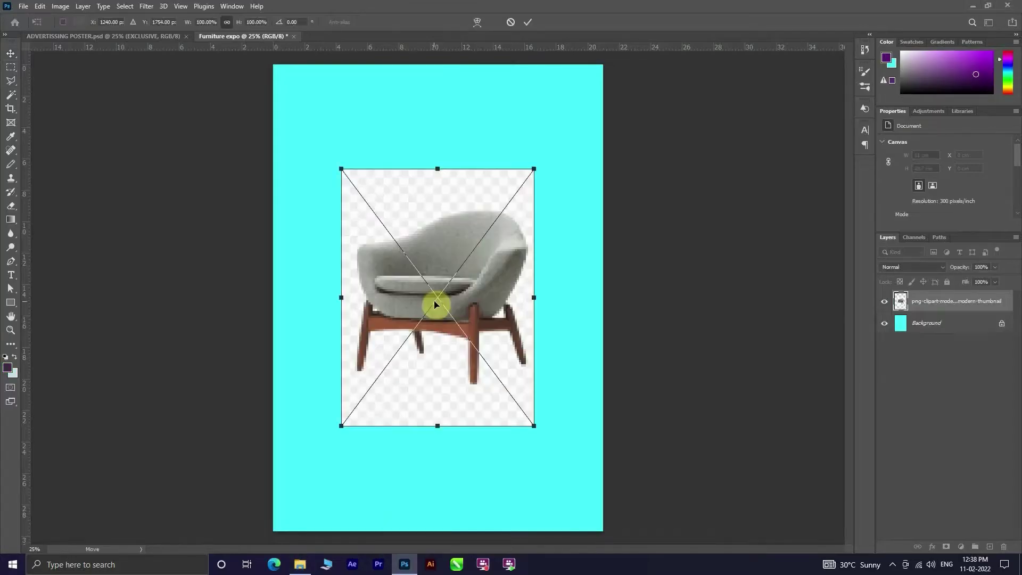
Commit the placed armchair and set its layer blend mode to Normal.
click(528, 21)
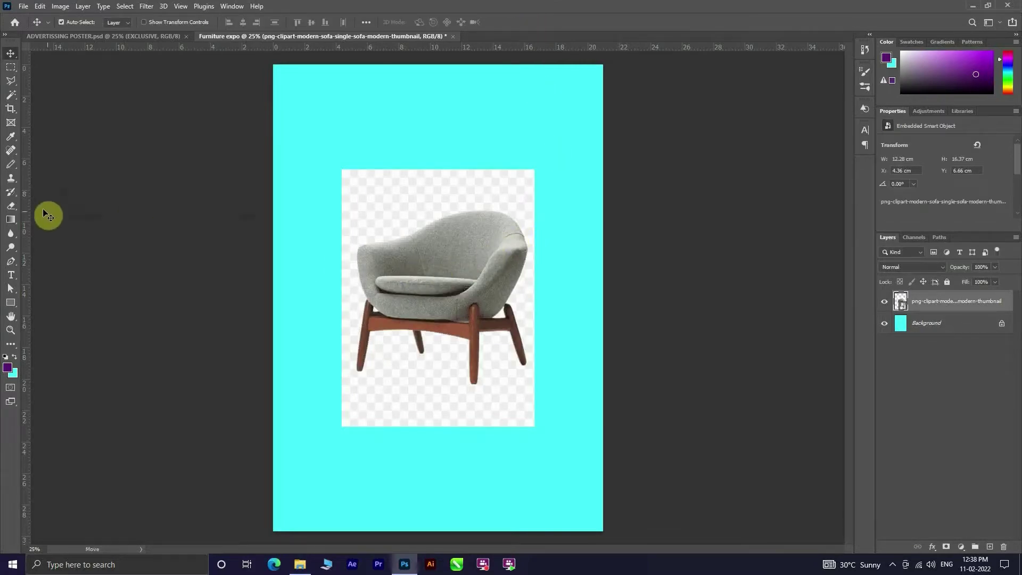
click(918, 253)
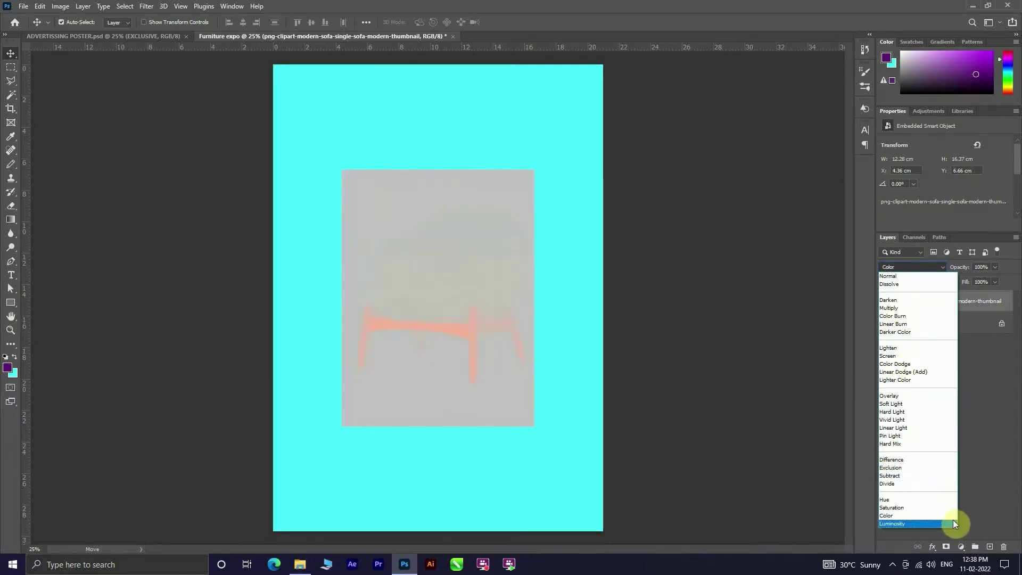
click(911, 275)
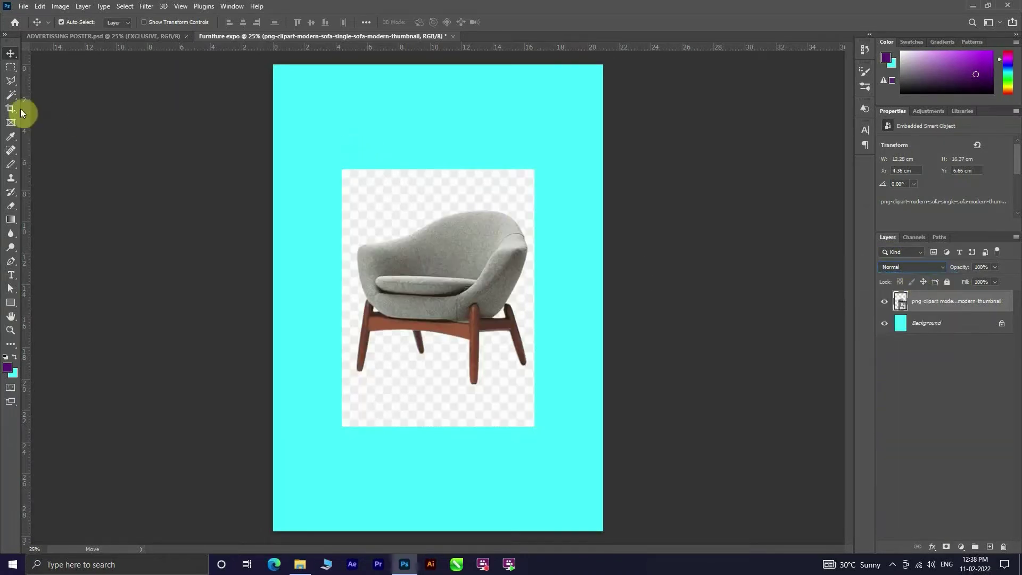
Rasterize the chair layer and delete the Magic Wand-selected background around the chair.
click(10, 95)
click(392, 257)
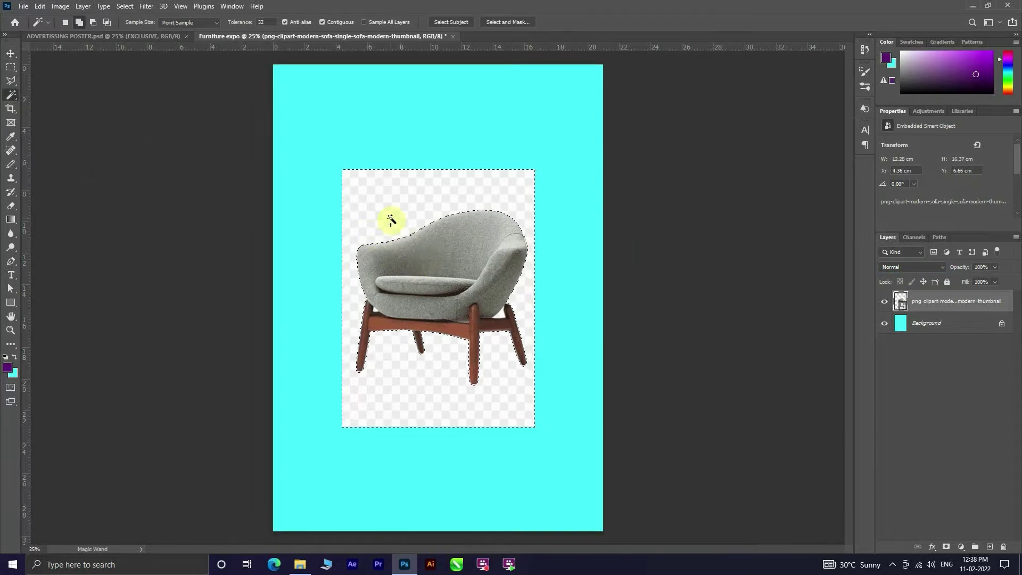
key(Delete)
click(496, 207)
click(915, 306)
right_click(915, 305)
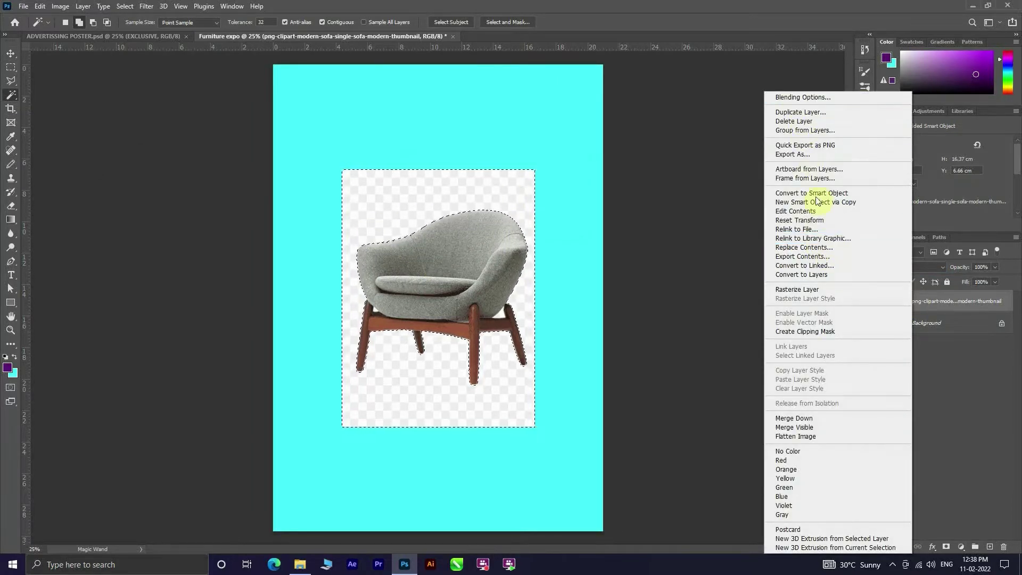
click(833, 290)
key(Delete)
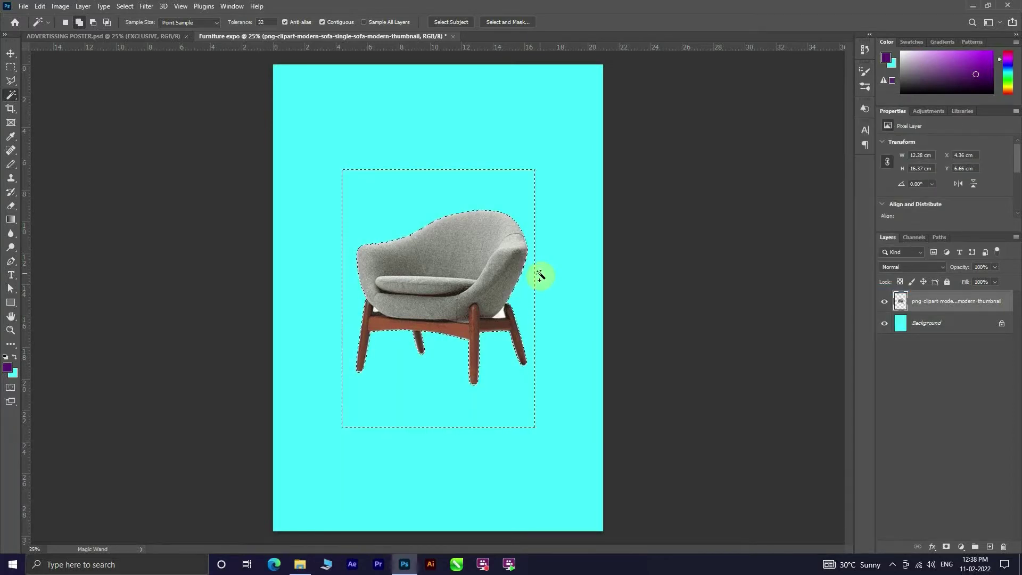
key(ctrl+d)
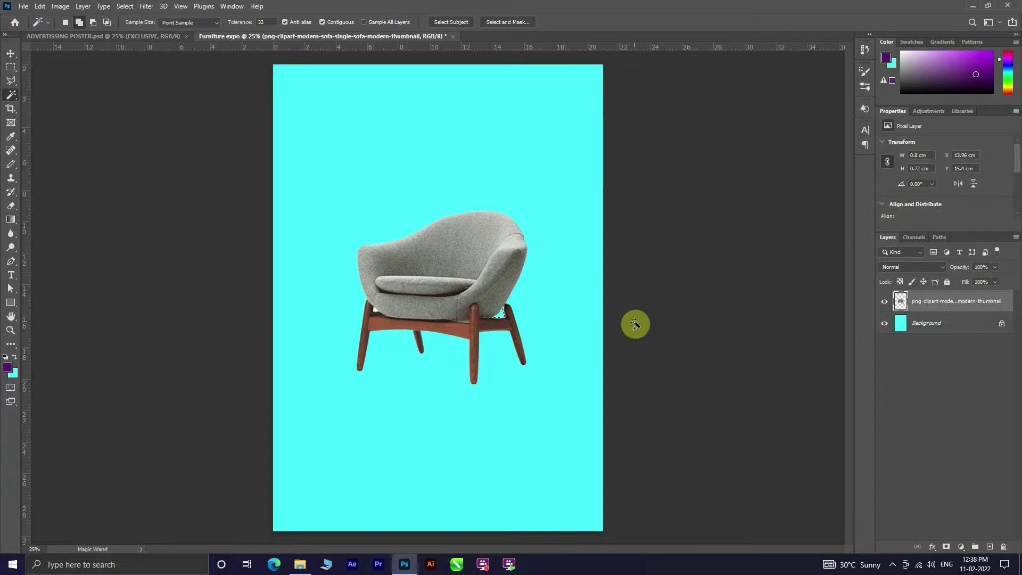
Contract the chair selection, copy it onto Layer 1, and delete the original image layer.
click(376, 309)
ctrl+click(901, 301)
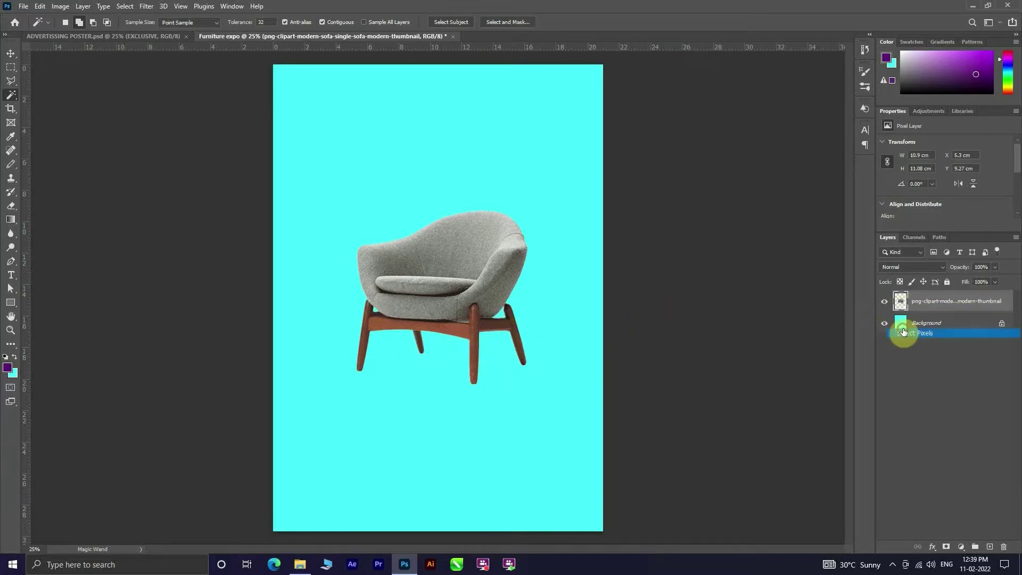
click(125, 6)
mouse_move(135, 167)
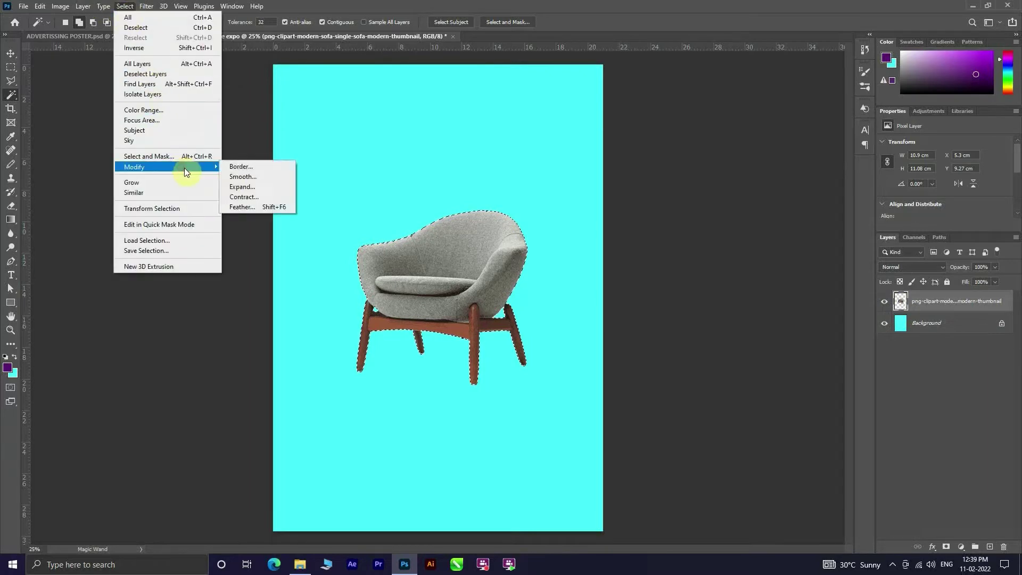
click(255, 197)
click(565, 176)
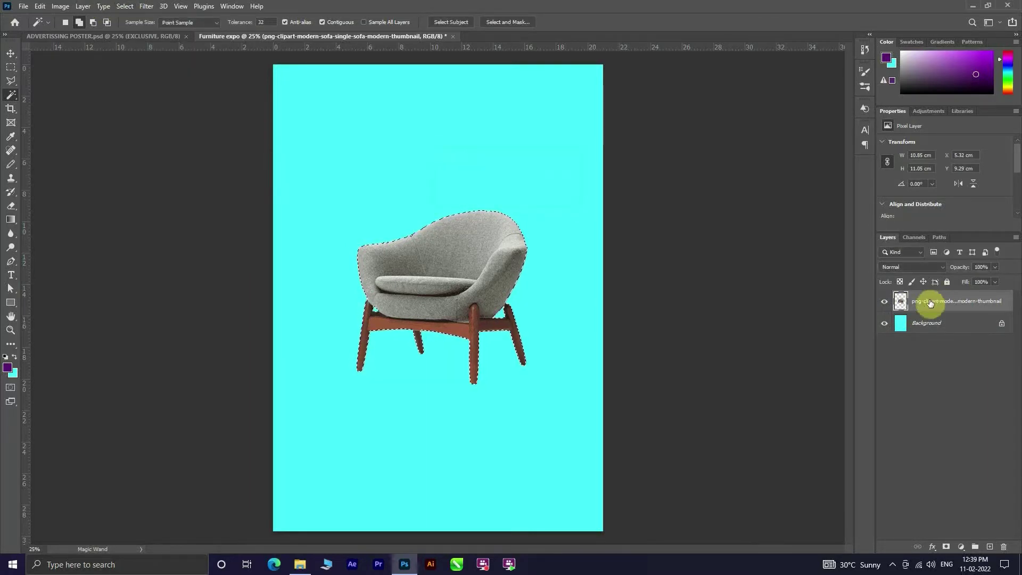
key(ctrl+j)
click(933, 323)
key(Delete)
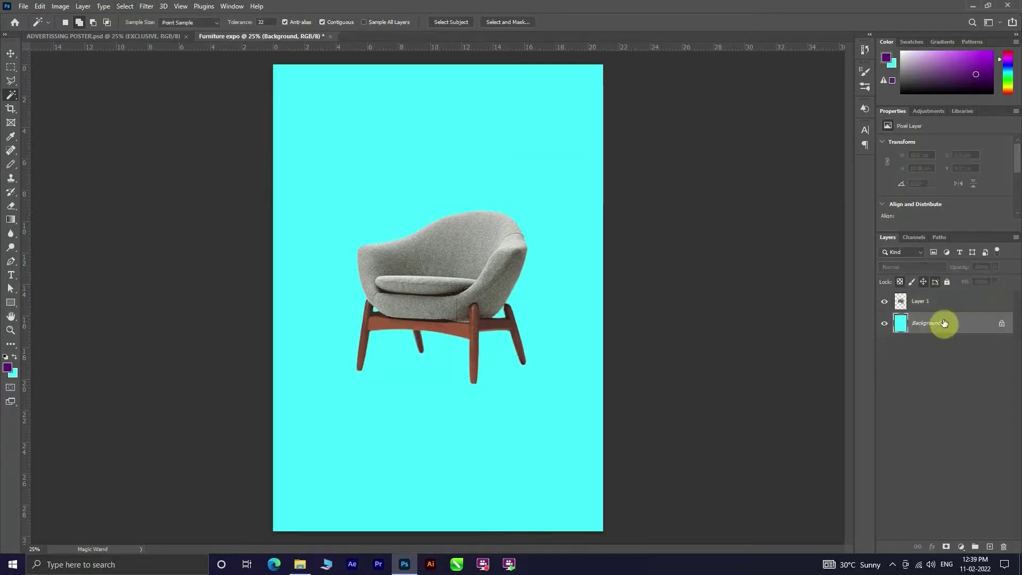
Drag the armchair down-right, pull top, bottom, left and right margin guides, then nudge the chair up.
key(v)
drag(464, 288, 512, 406)
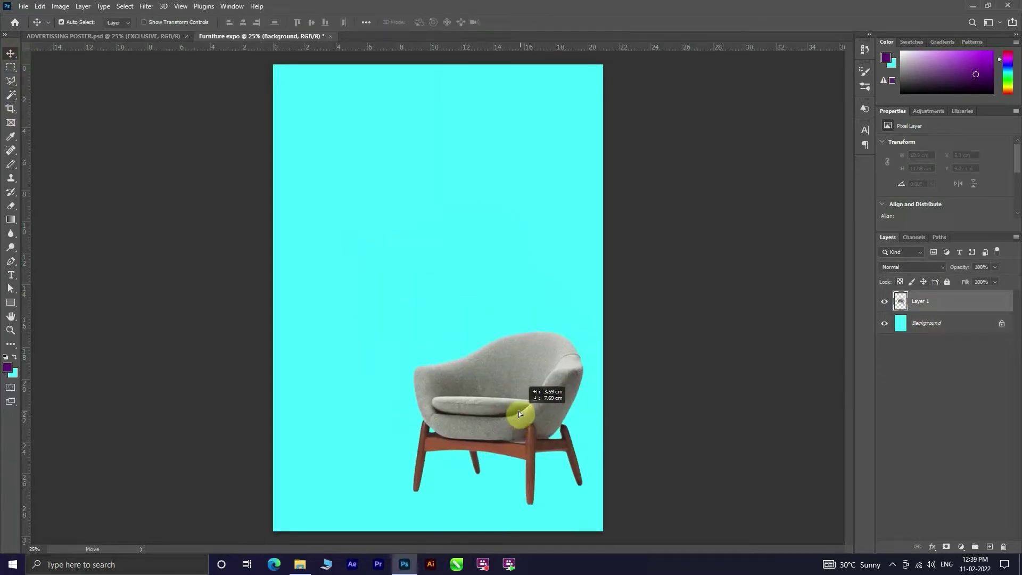
drag(342, 45, 345, 83)
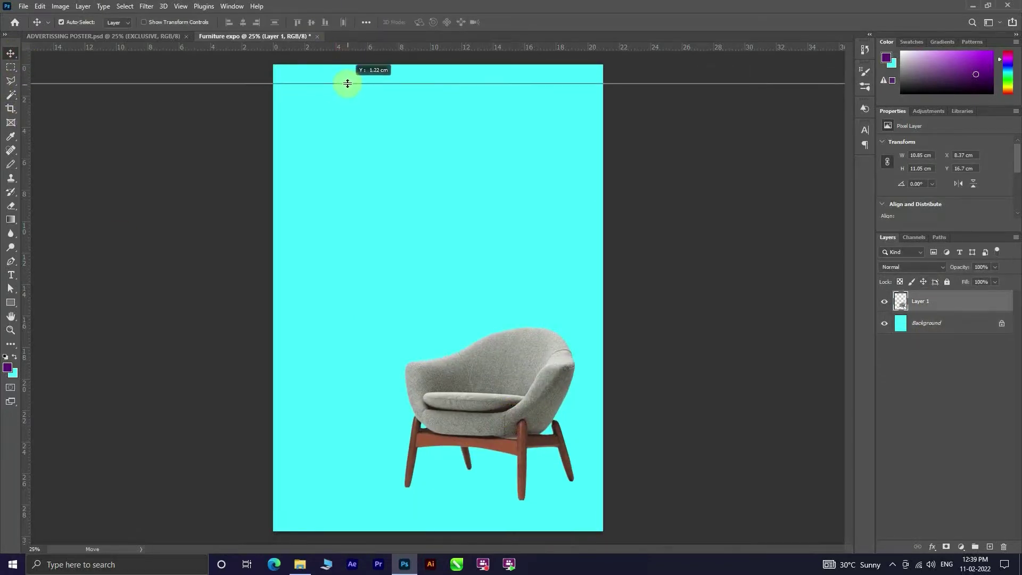
drag(29, 184, 293, 192)
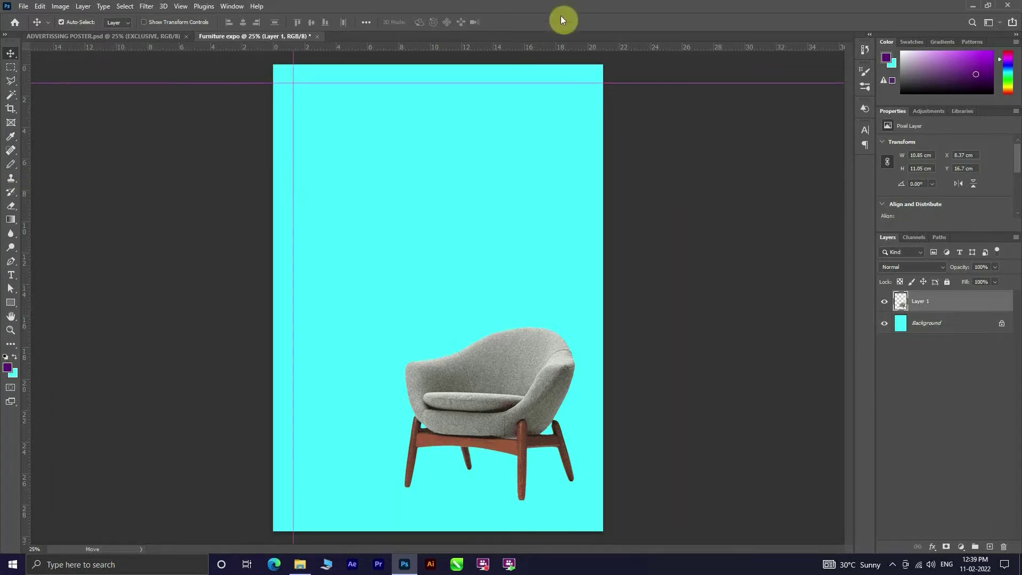
drag(607, 47, 610, 515)
drag(27, 285, 585, 291)
drag(525, 398, 535, 393)
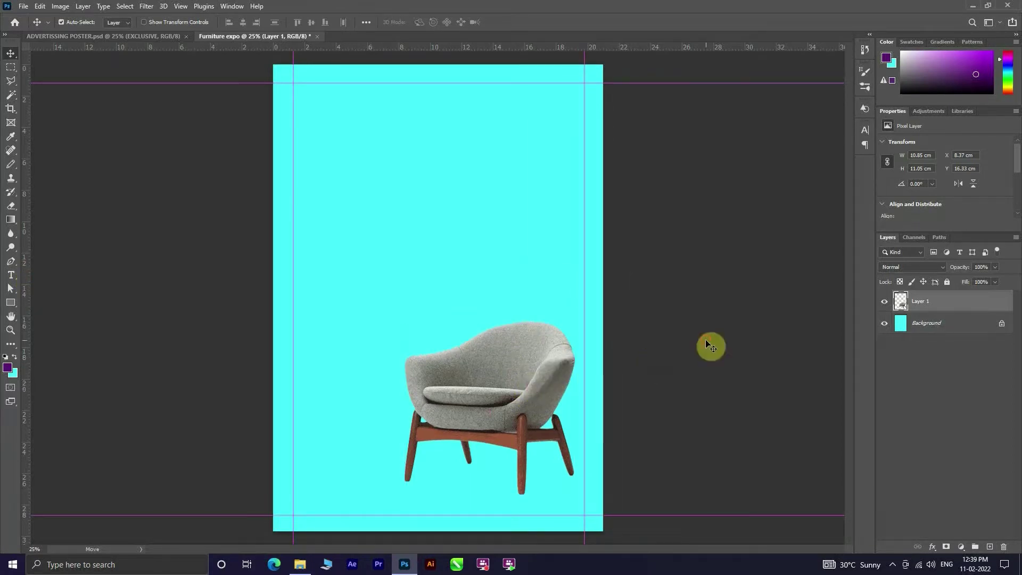
click(705, 340)
Draw a tall rectangle from the top edge above the chair and round its bottom.
click(11, 302)
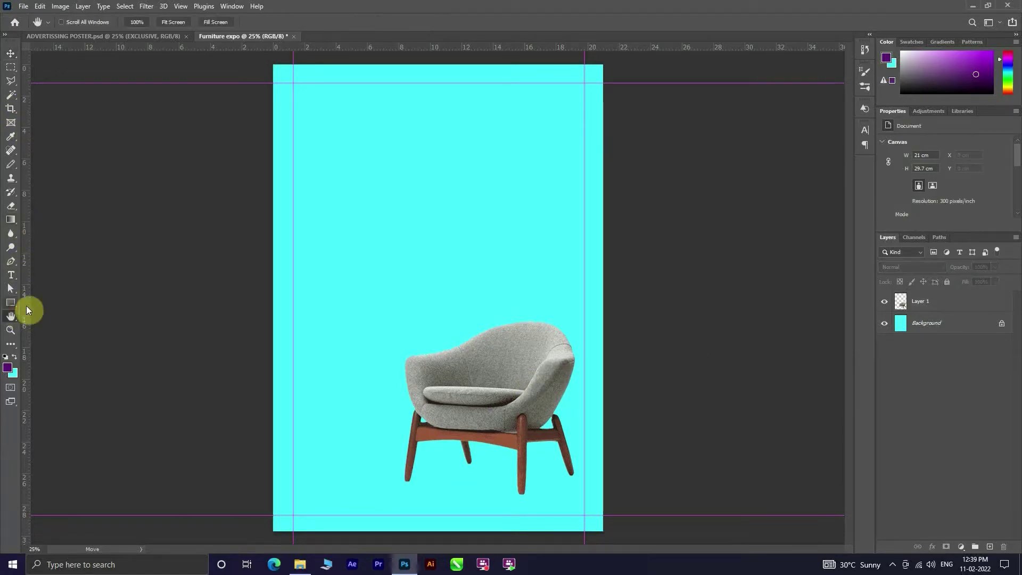
click(481, 63)
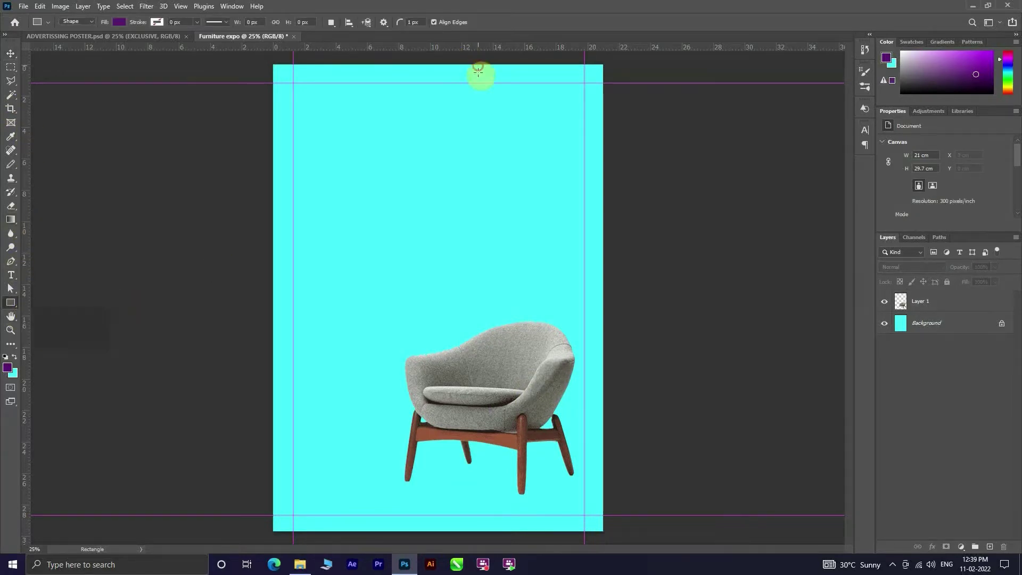
mouse_move(479, 65)
mouse_down()
mouse_move(529, 238)
mouse_move(542, 251)
mouse_up()
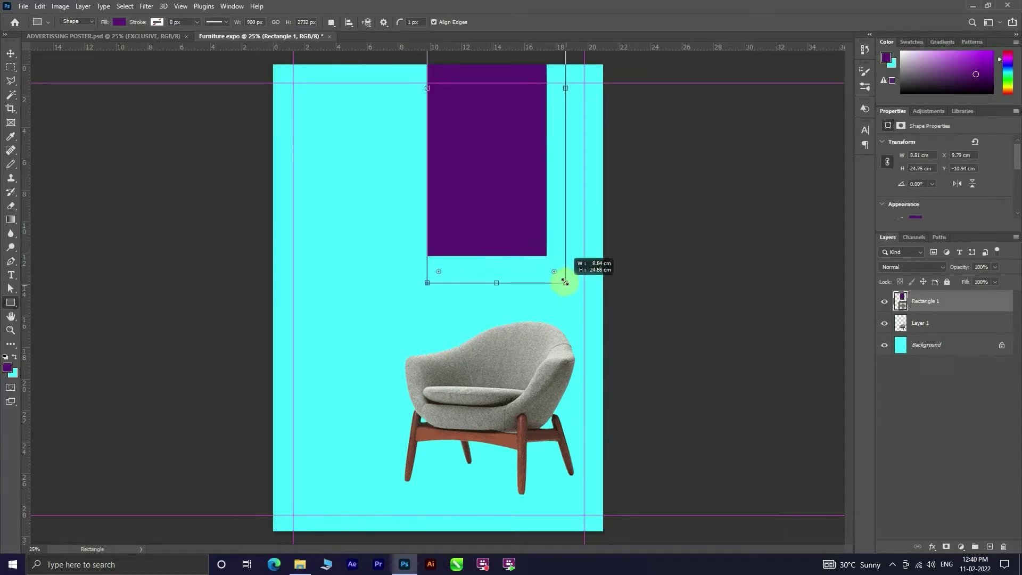
mouse_move(551, 263)
mouse_down()
mouse_move(563, 282)
mouse_move(534, 200)
mouse_up()
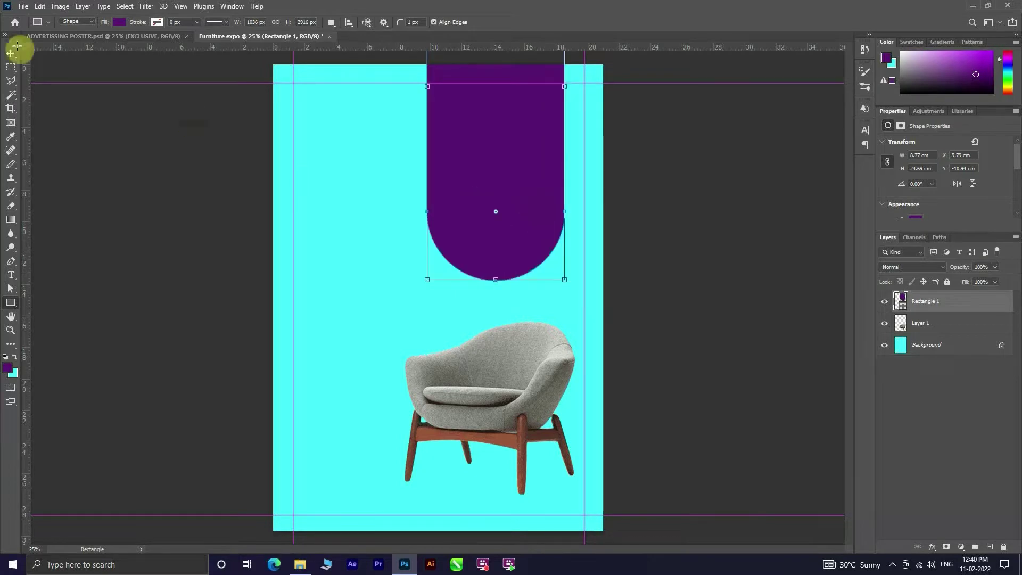
Set the arch's fill to a pale light blue.
click(113, 21)
click(183, 50)
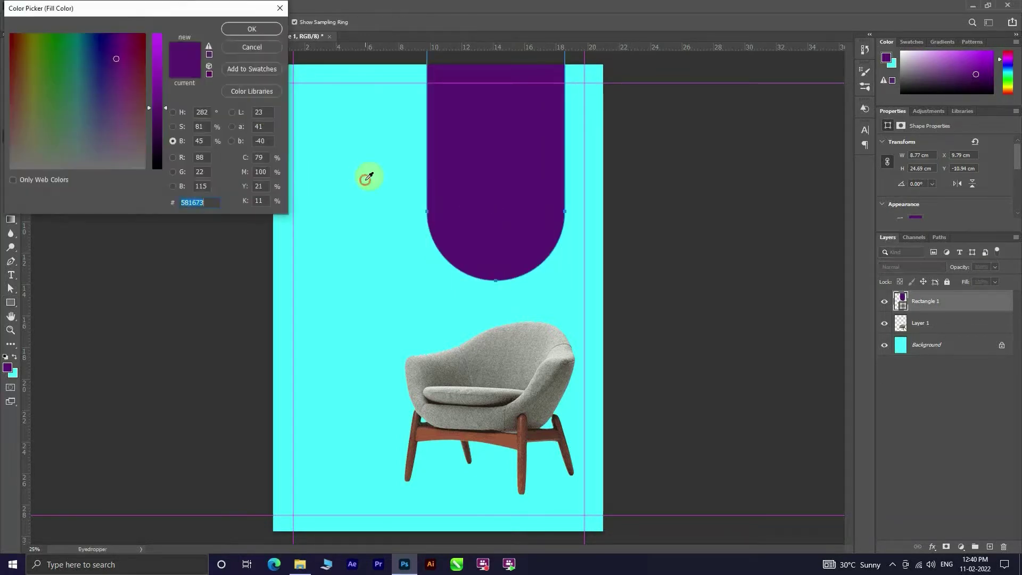
click(366, 176)
click(161, 116)
click(372, 232)
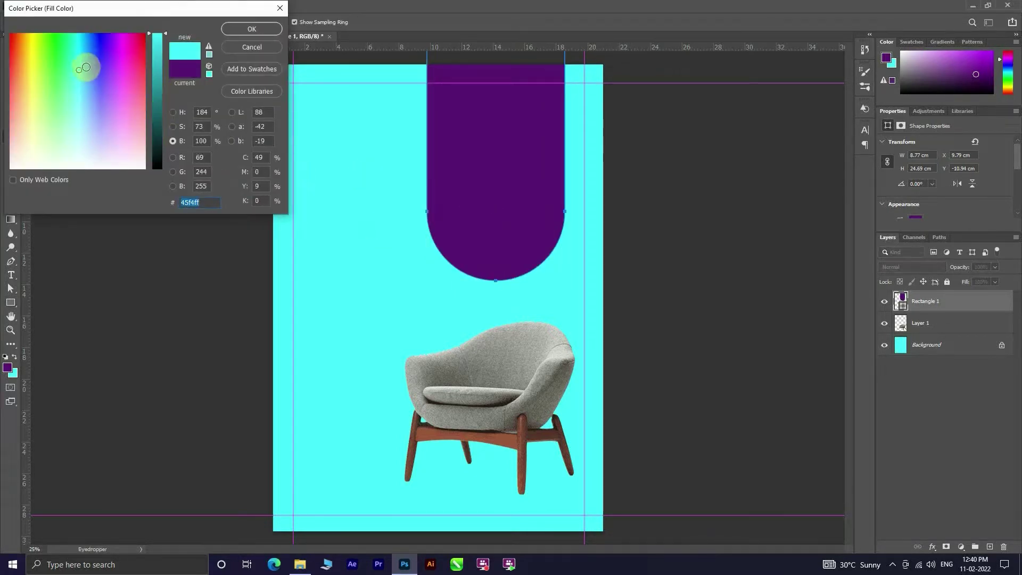
click(86, 68)
click(251, 29)
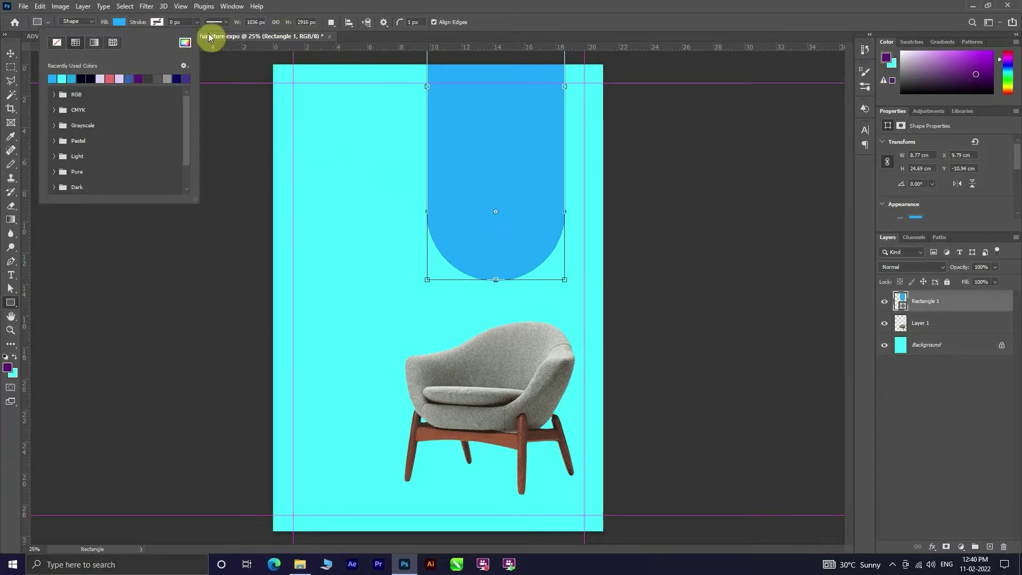
click(185, 45)
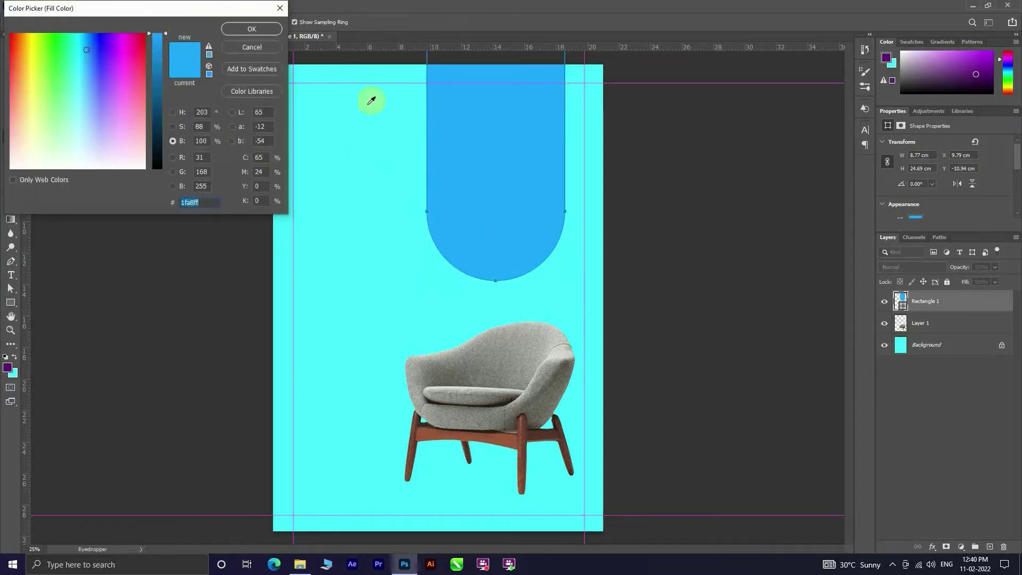
click(84, 130)
click(247, 31)
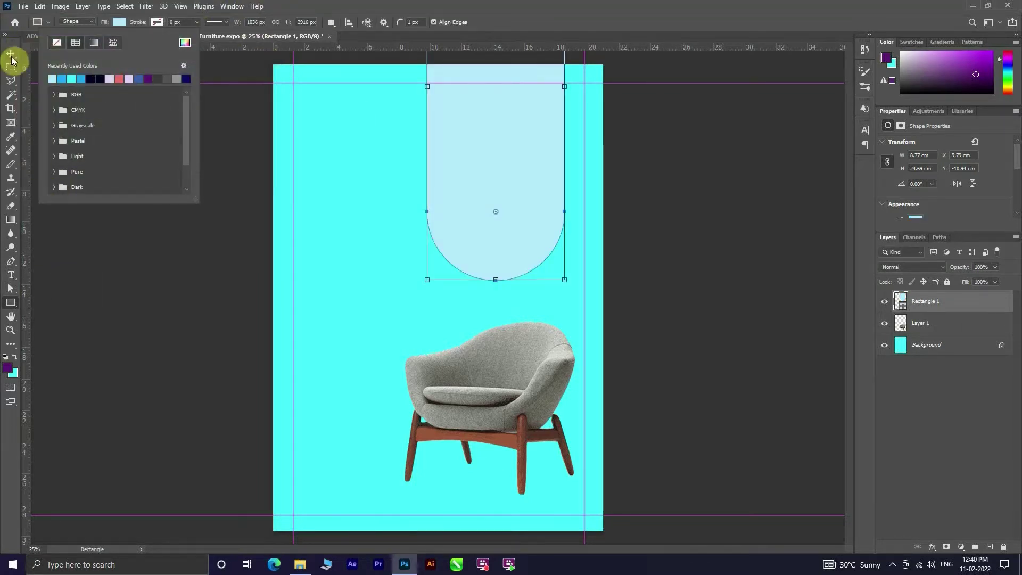
Move the light-blue arch slightly right and down to align with the right margin guide.
click(11, 55)
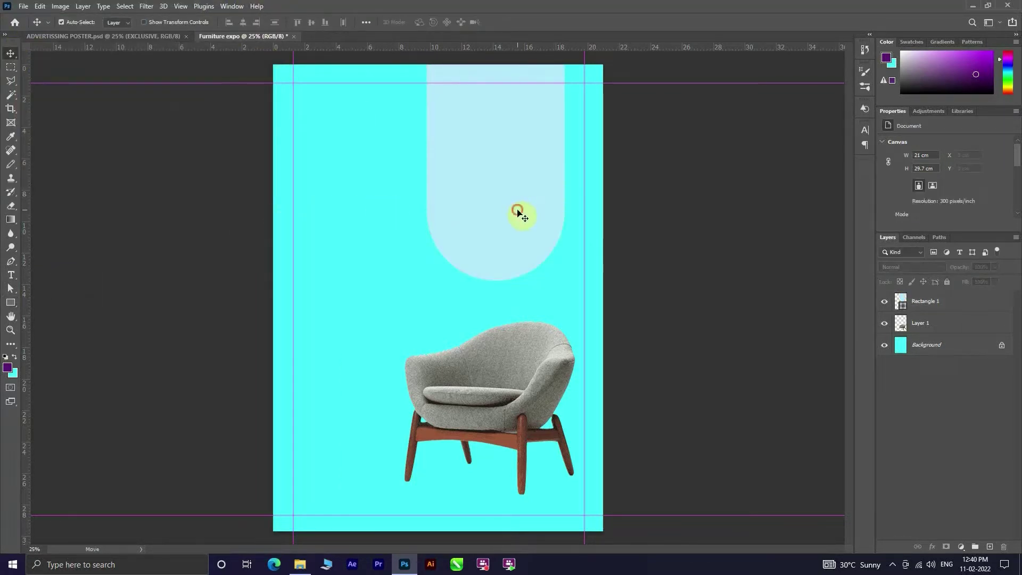
drag(518, 211, 531, 229)
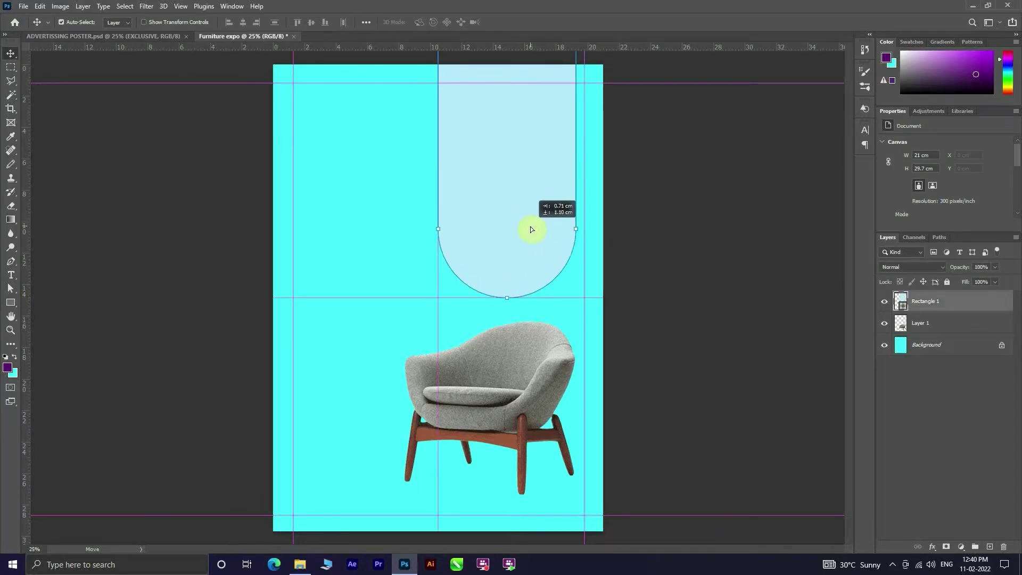
click(660, 250)
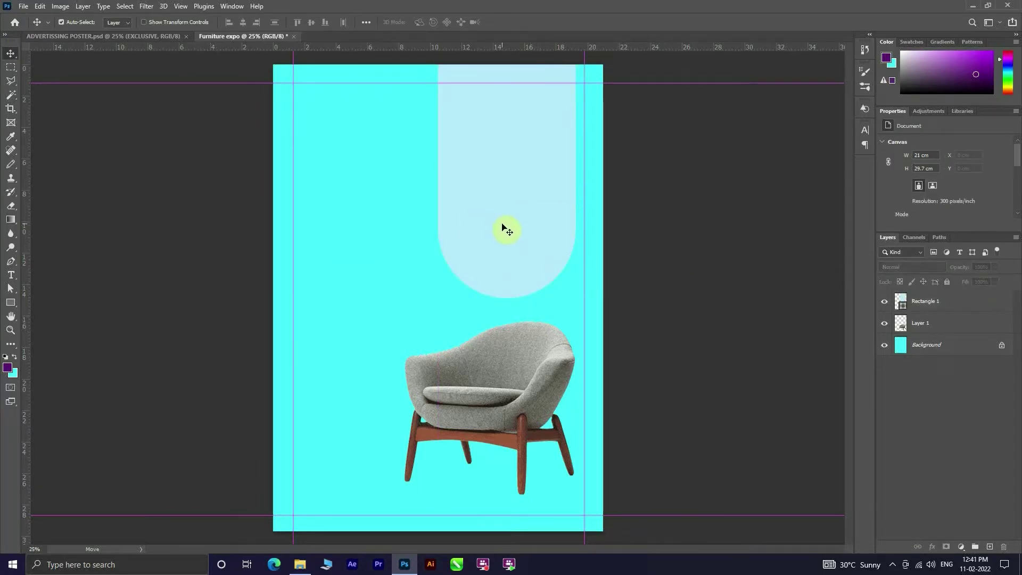
click(10, 302)
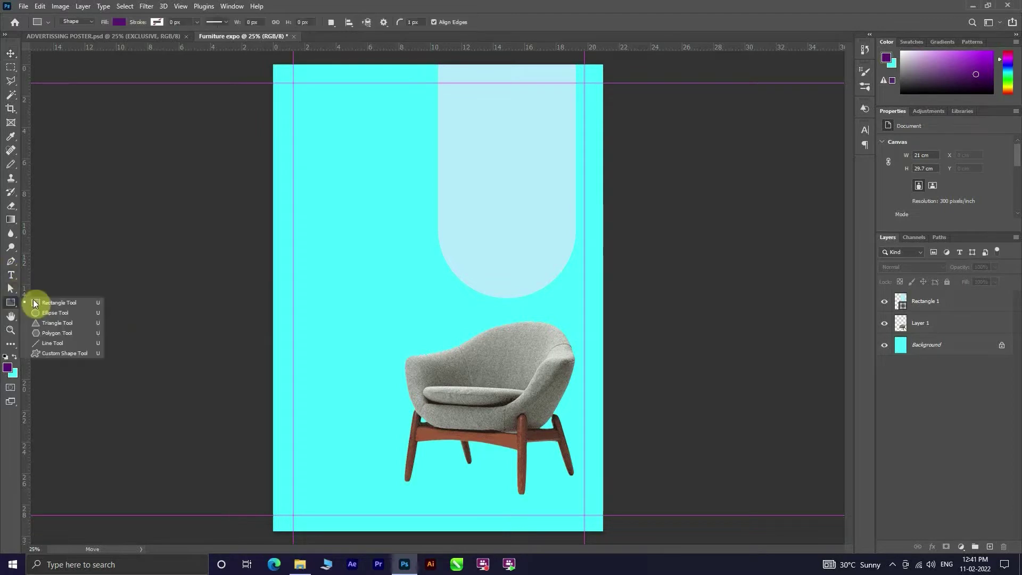
click(56, 313)
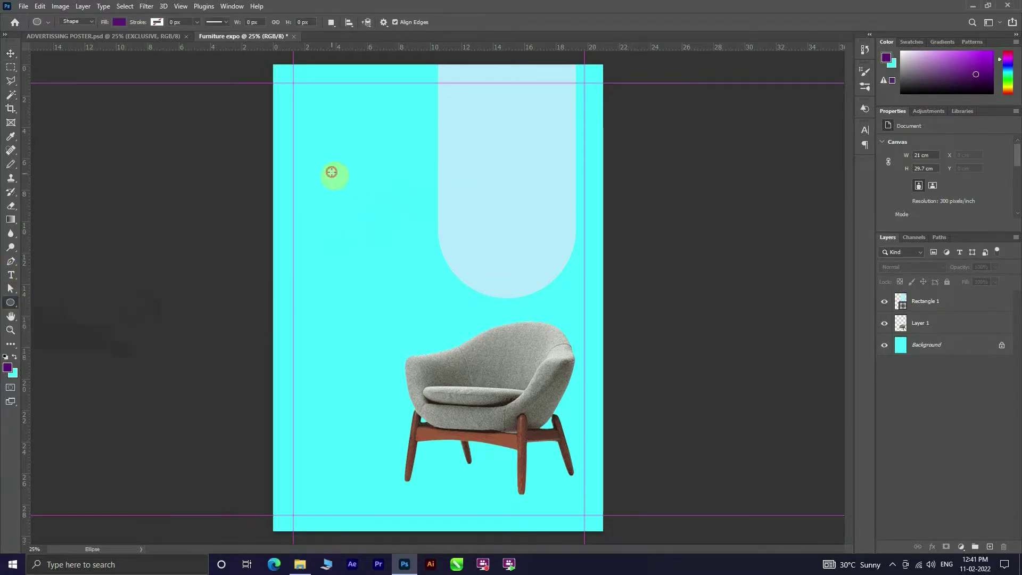
Draw a purple circle and move it into the light-blue arch.
drag(331, 172, 426, 270)
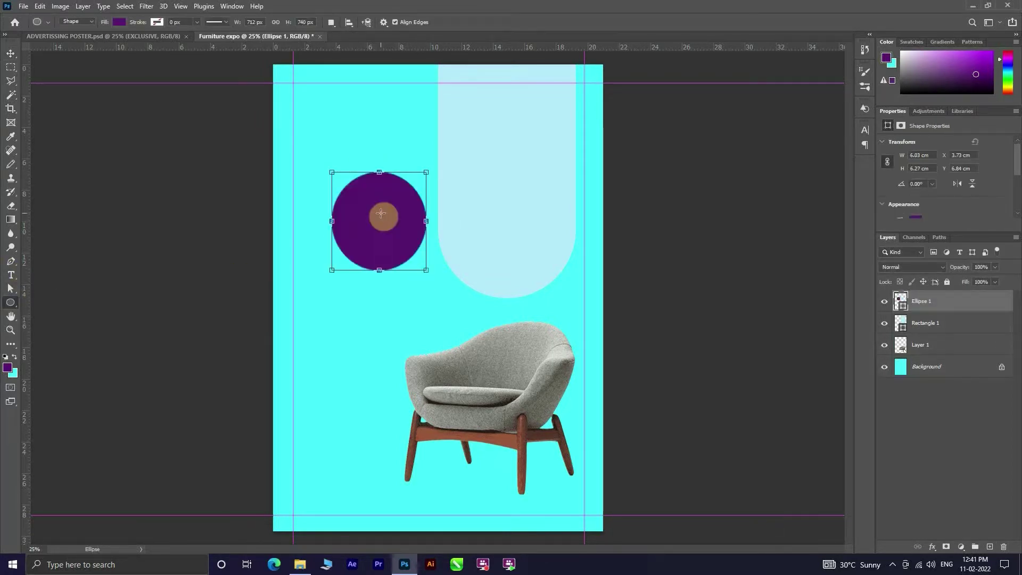
click(11, 53)
mouse_move(378, 222)
mouse_down()
mouse_move(506, 233)
mouse_move(506, 251)
mouse_up()
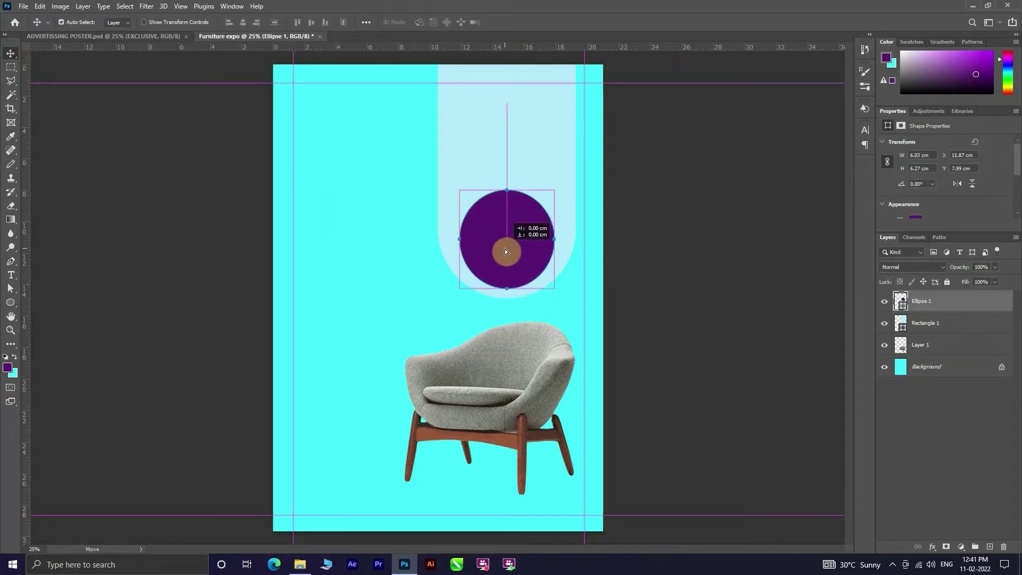
Narrow the arch to end above the chair, then lower the circle into its rounded bottom.
click(533, 181)
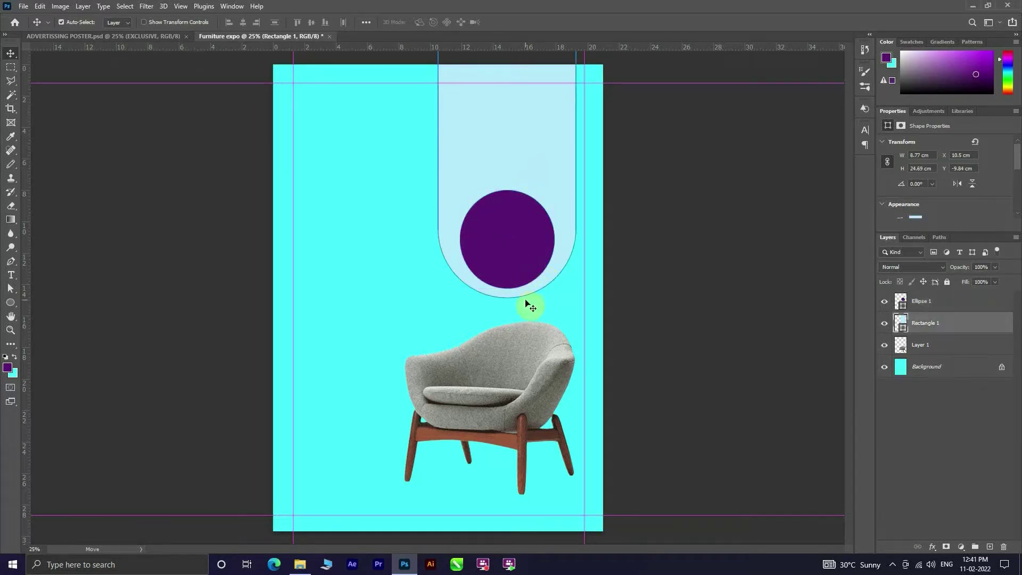
key(ctrl+t)
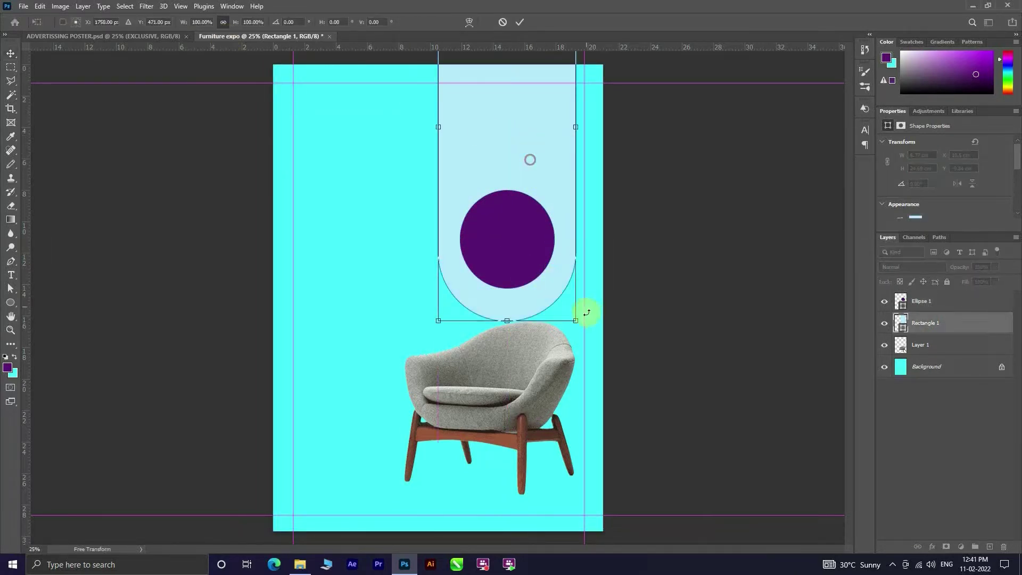
drag(576, 127, 554, 127)
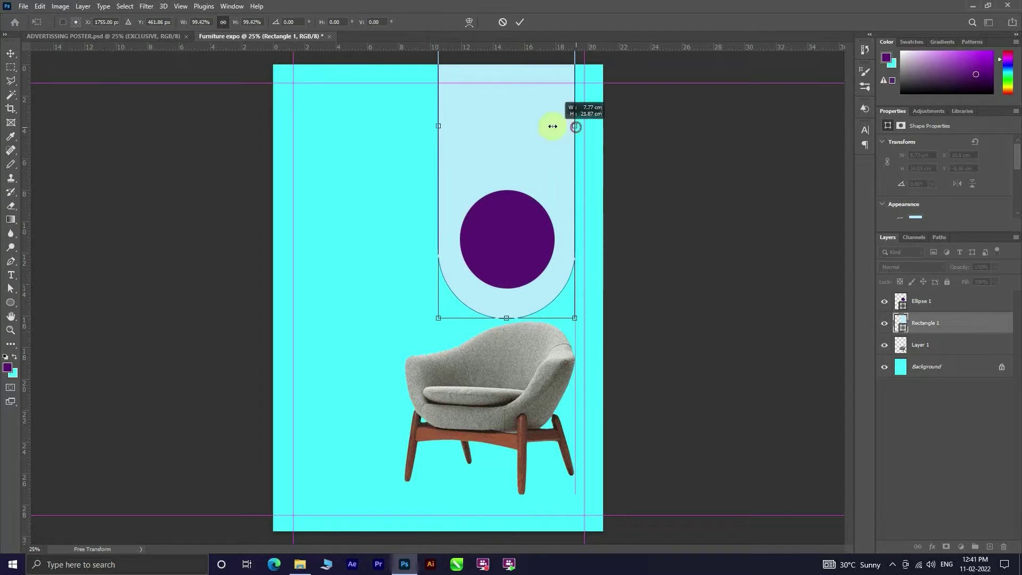
drag(496, 289, 497, 309)
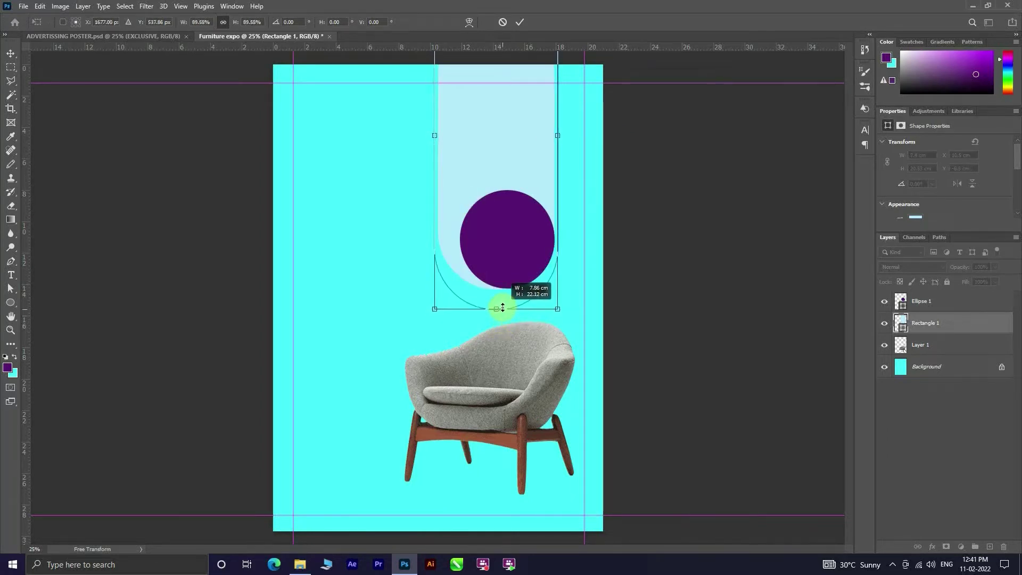
drag(499, 169, 520, 167)
click(520, 22)
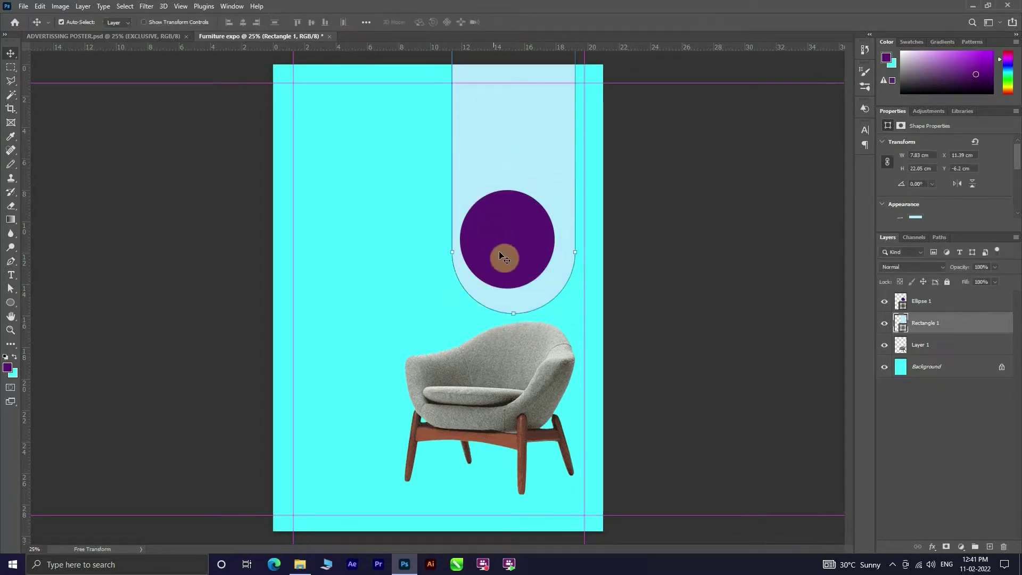
drag(504, 251, 509, 271)
click(735, 252)
click(521, 249)
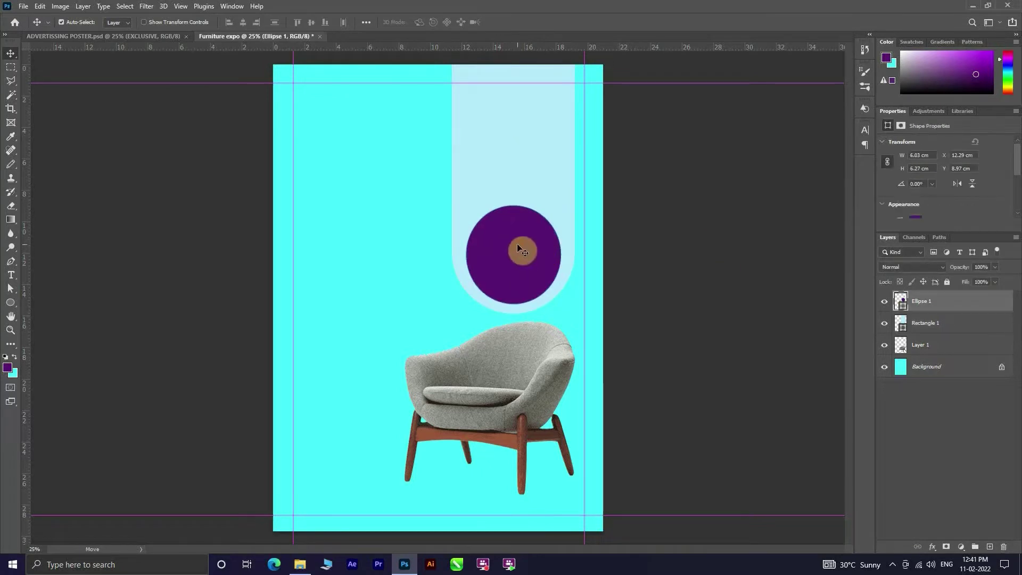
Recolour the Ellipse 1 circle from dark purple to a medium blue.
double_click(902, 300)
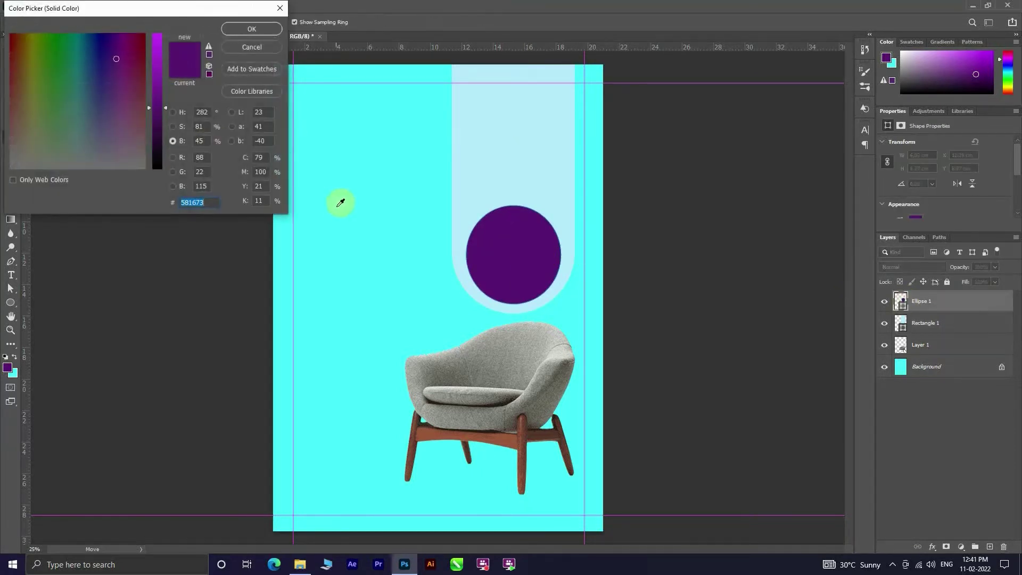
click(346, 207)
click(91, 70)
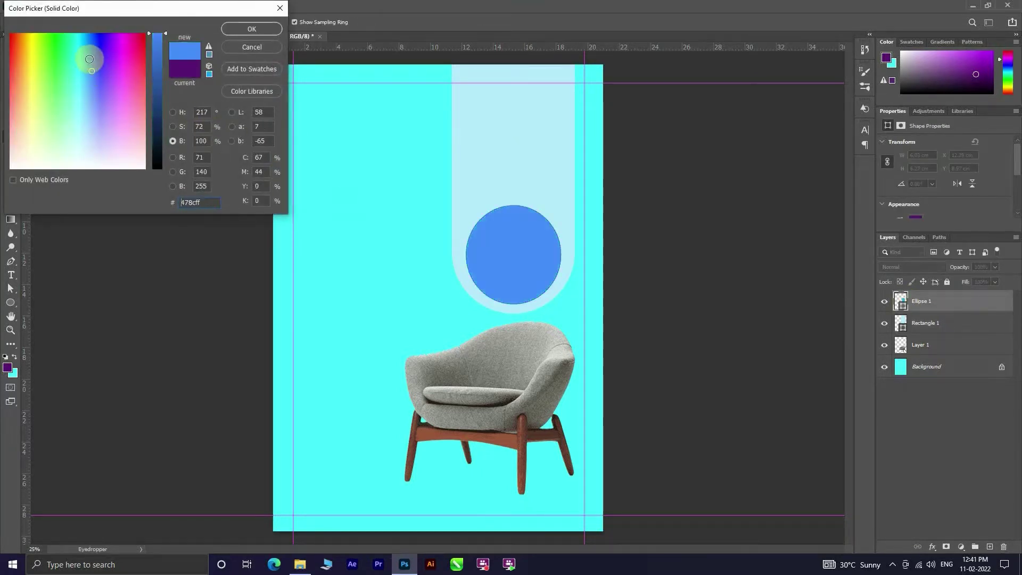
drag(89, 56, 90, 66)
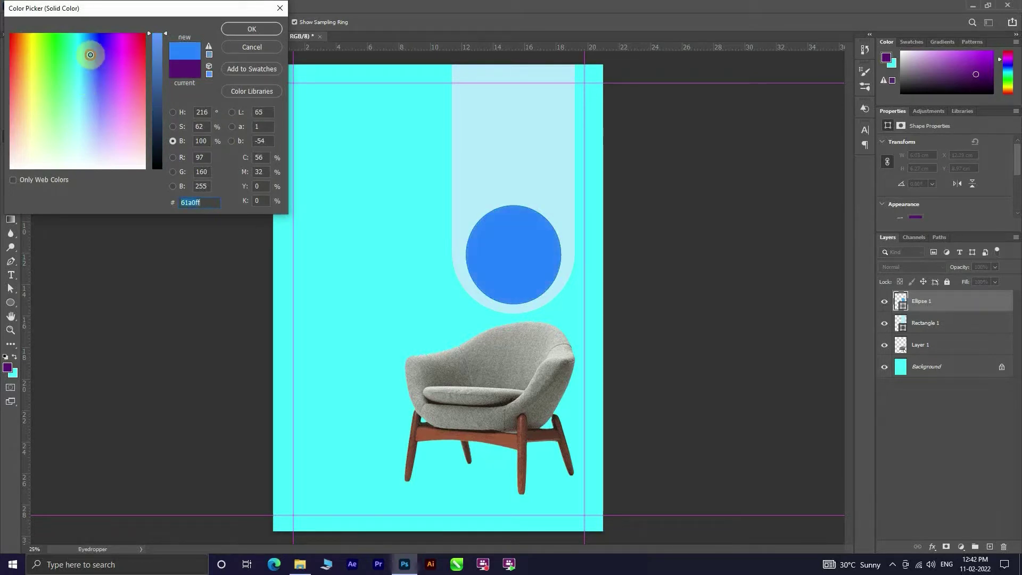
click(252, 29)
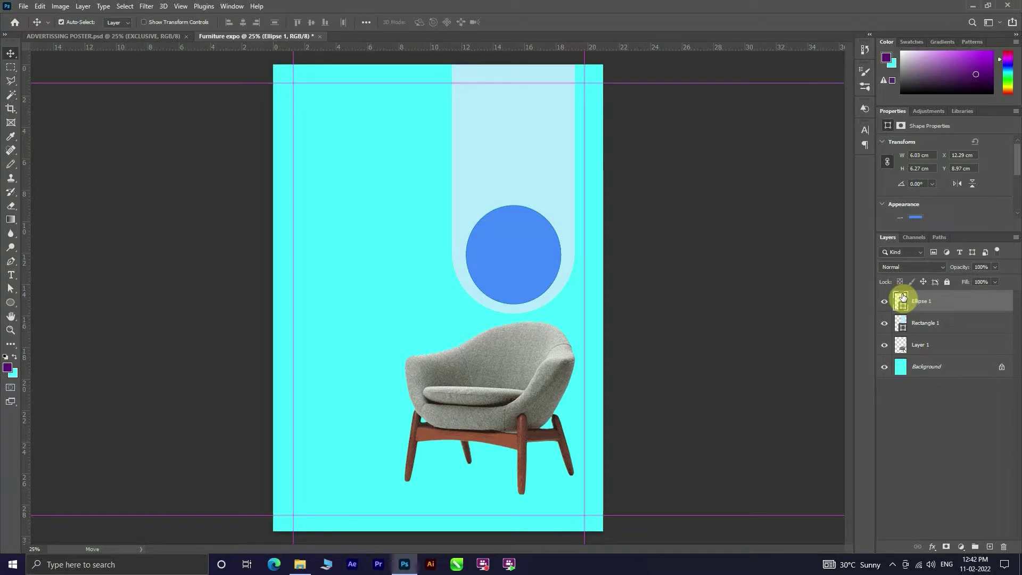
Enable Bevel & Emboss and Inner Shadow in the circle's layer style.
double_click(972, 306)
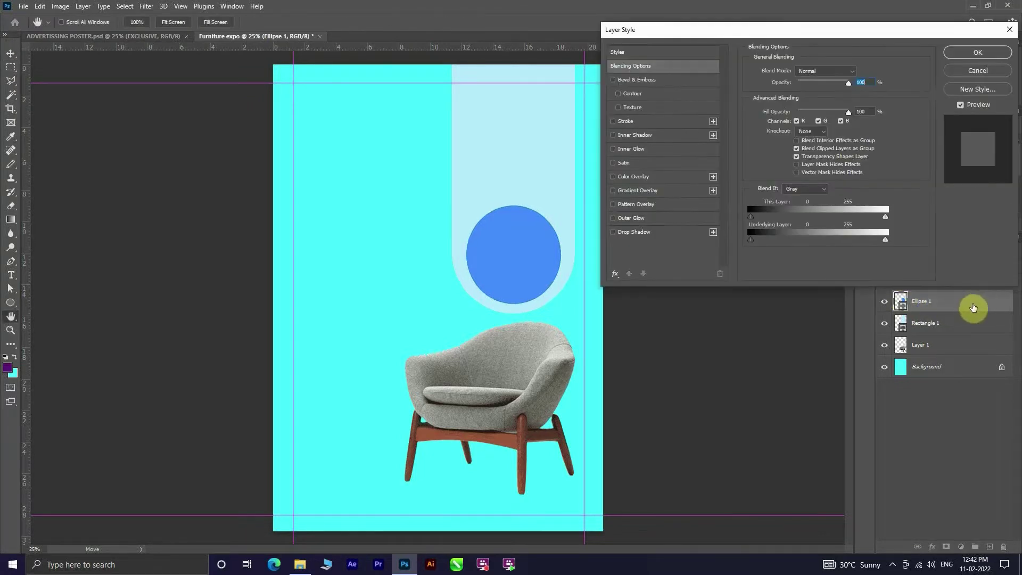
click(613, 80)
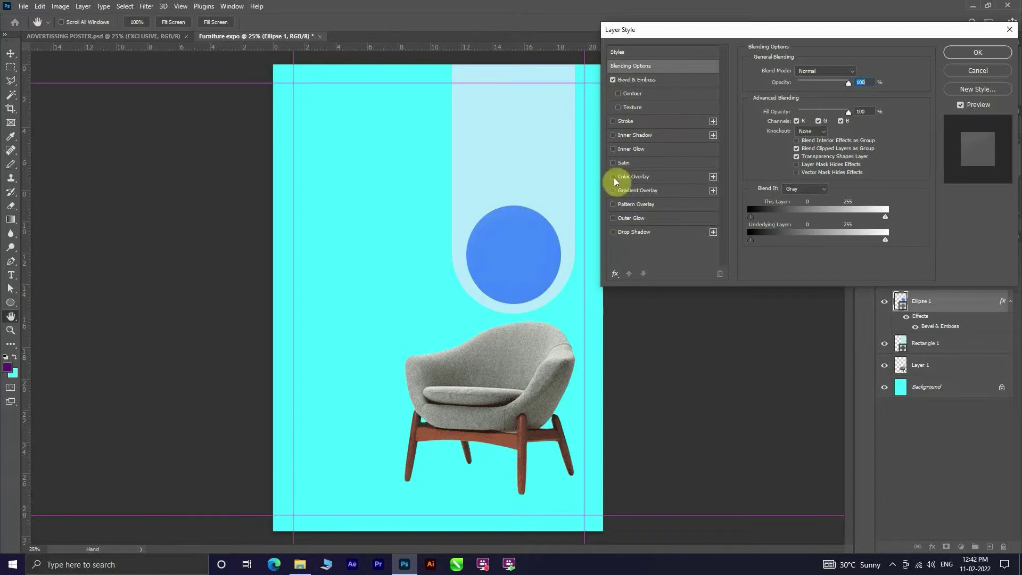
click(613, 218)
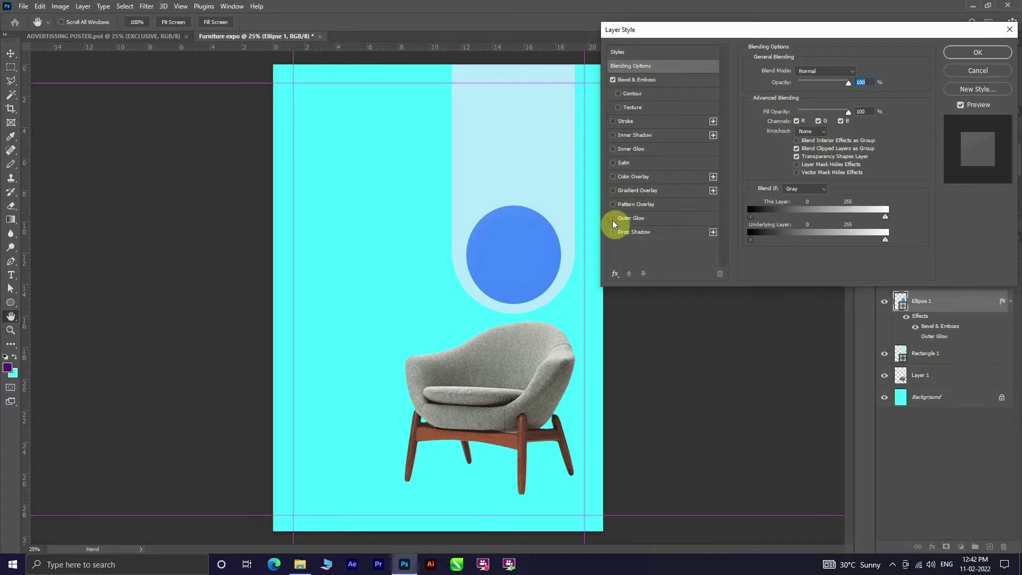
click(613, 135)
click(678, 140)
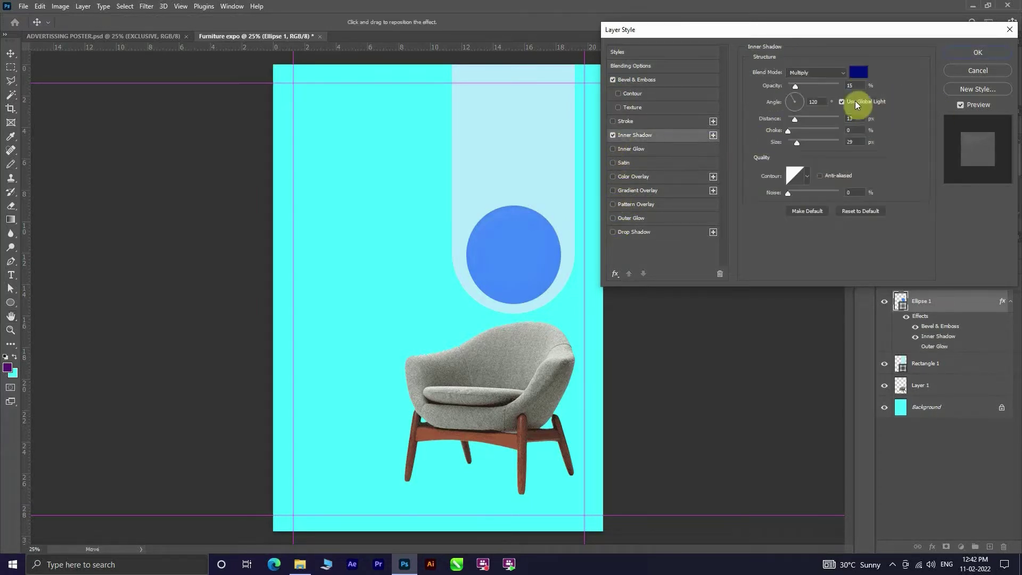
Tune the inner shadow's opacity, distance, choke, size and noise, then apply the effects.
drag(803, 88, 831, 86)
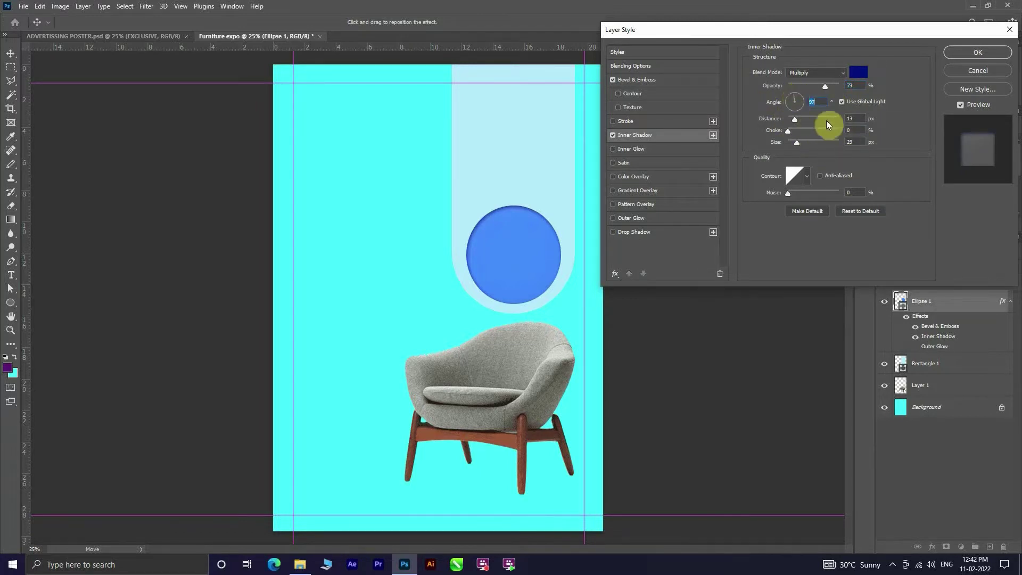
drag(797, 118, 799, 118)
drag(797, 142, 796, 143)
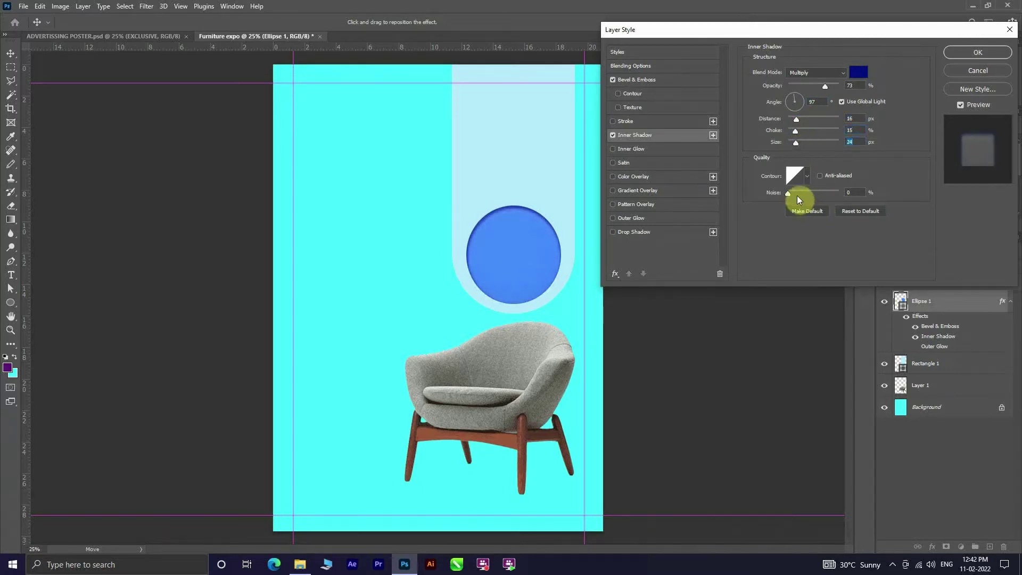
drag(792, 198, 782, 201)
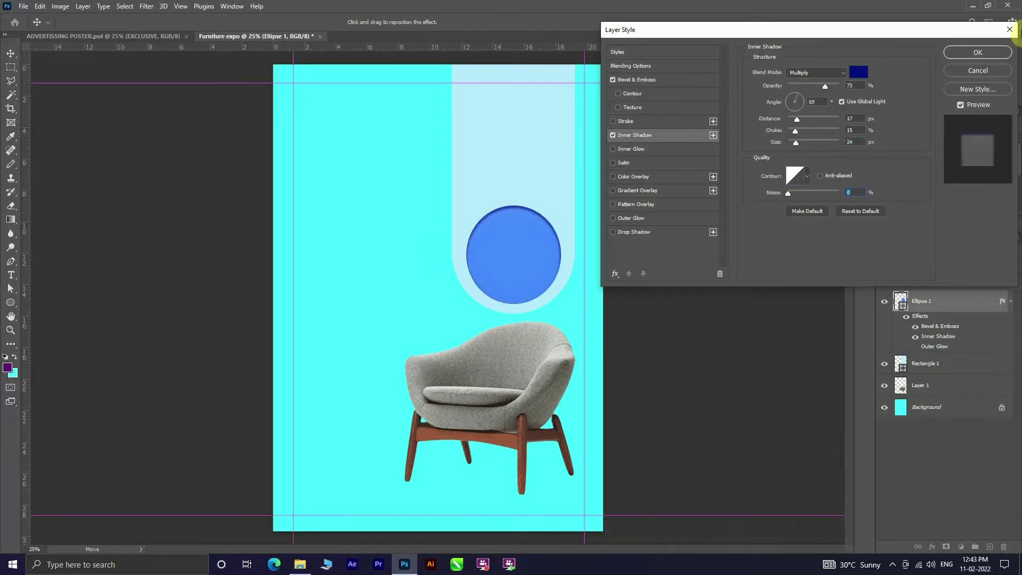
click(978, 52)
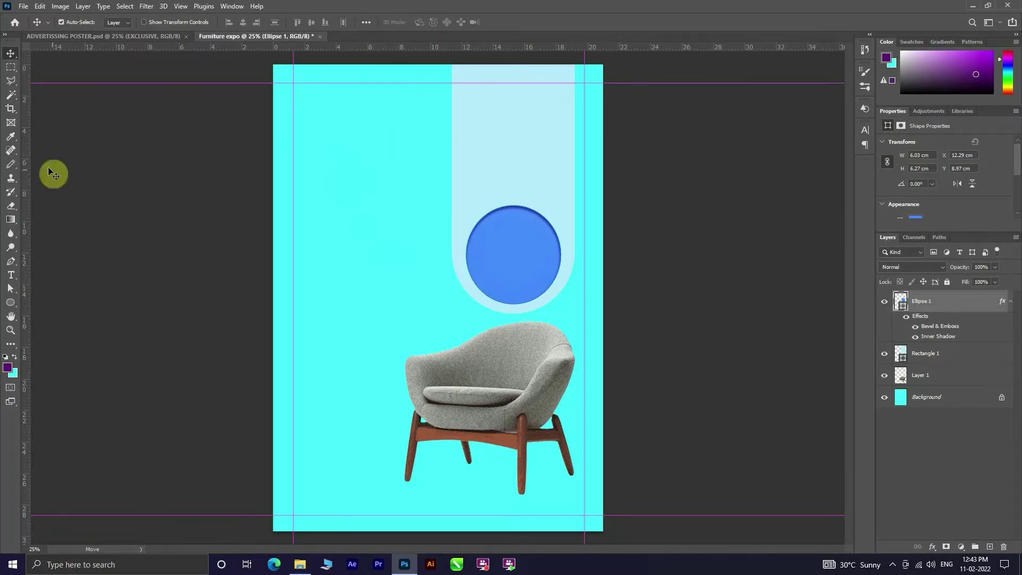
Draw a small rectangle and place it at the poster's top-left edge.
right_click(14, 308)
click(47, 303)
drag(221, 70, 318, 93)
click(10, 53)
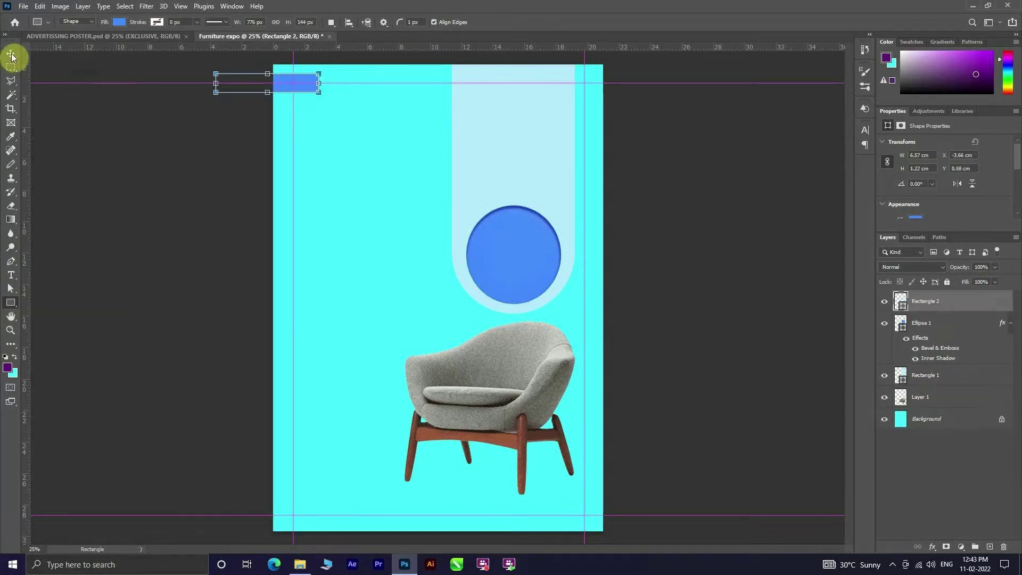
mouse_move(289, 83)
mouse_down()
mouse_move(301, 92)
mouse_move(319, 84)
mouse_move(308, 105)
mouse_move(313, 96)
mouse_up()
click(376, 149)
click(388, 201)
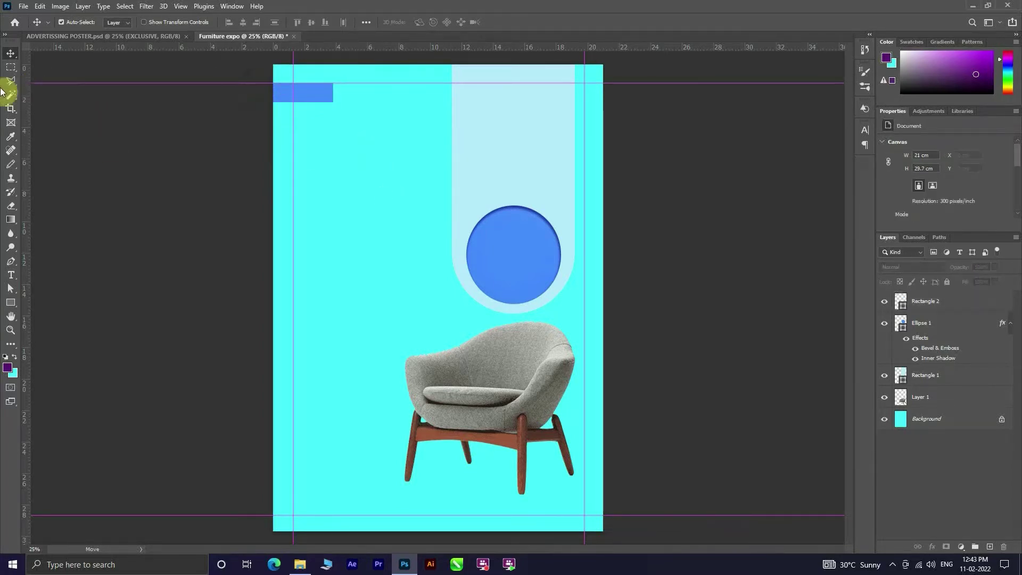
Darken the rectangle's fill to dark navy 0f1e37.
click(1008, 300)
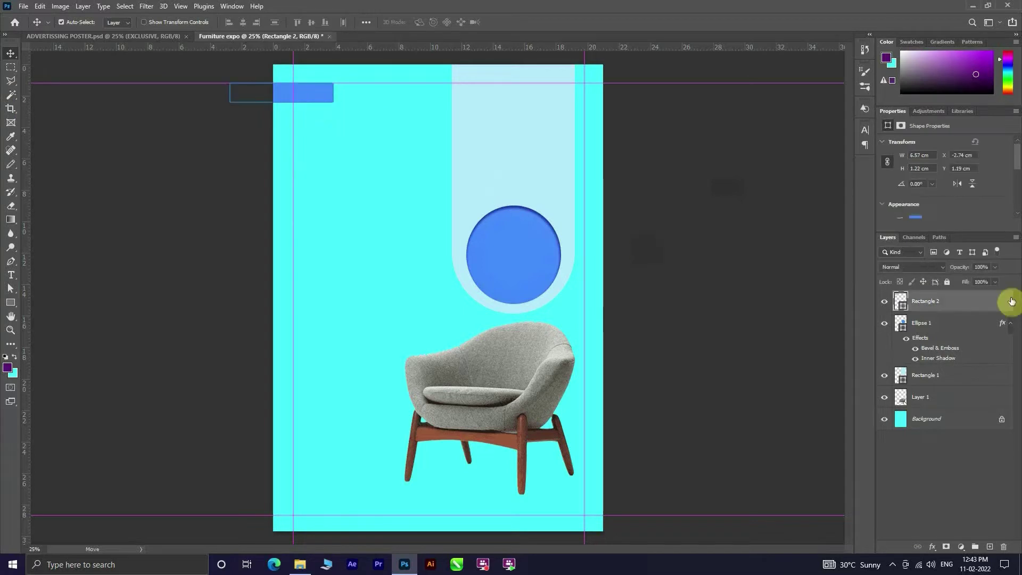
double_click(901, 301)
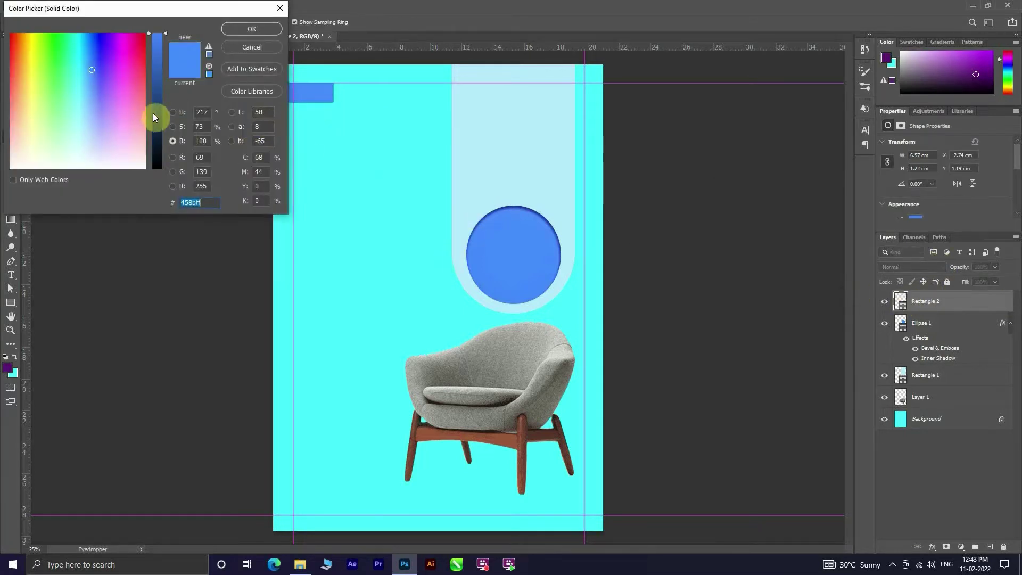
drag(155, 113, 159, 140)
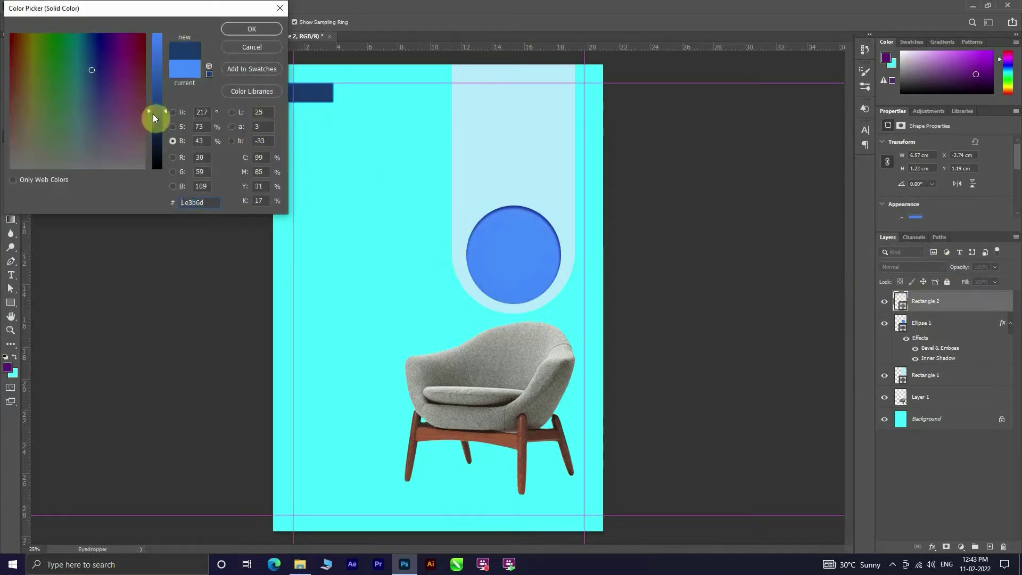
click(273, 25)
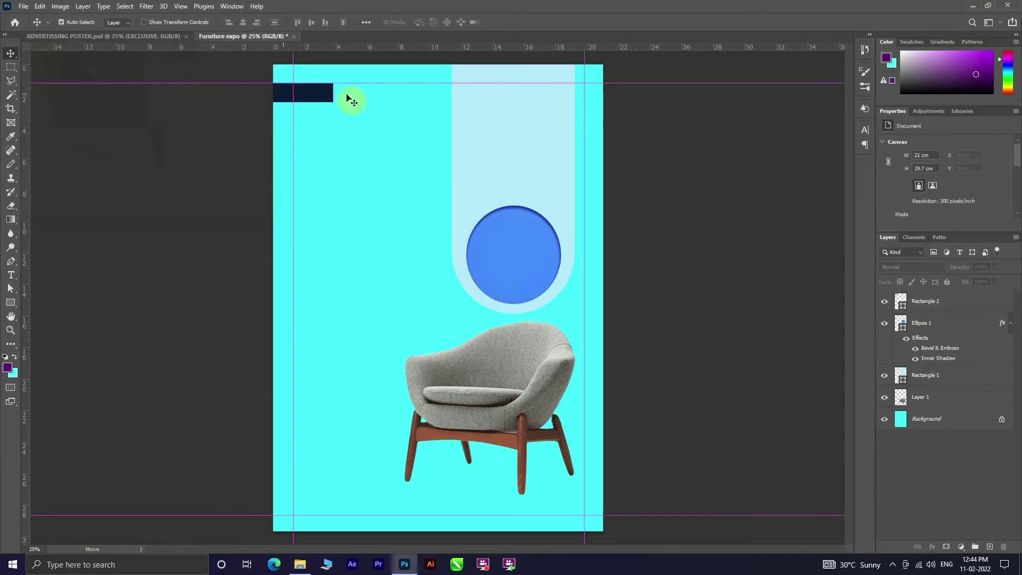
Lengthen the navy bar slightly, readjust the left margin guide, and shift the bar right.
drag(326, 95, 333, 95)
click(679, 142)
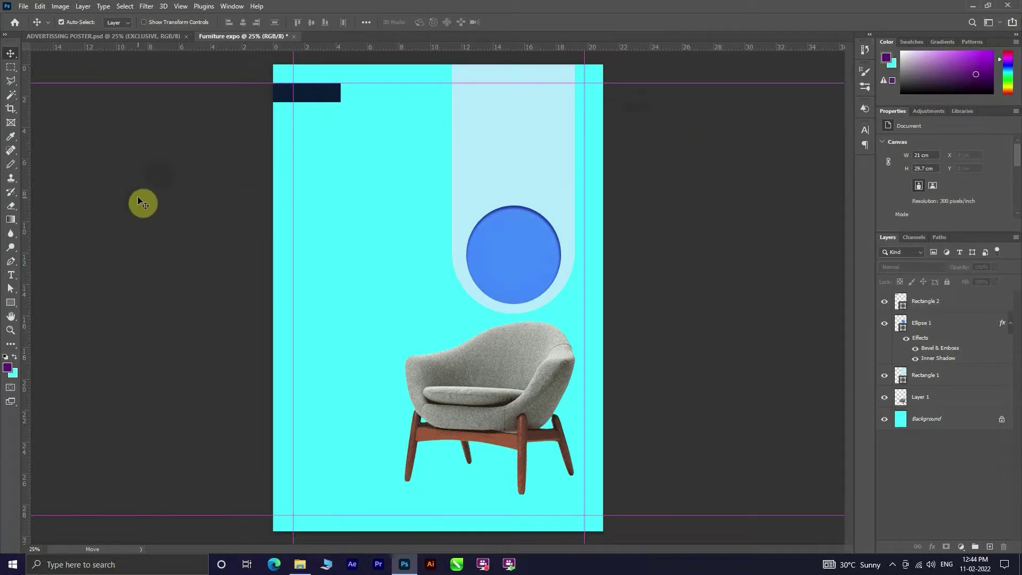
drag(293, 228, 290, 230)
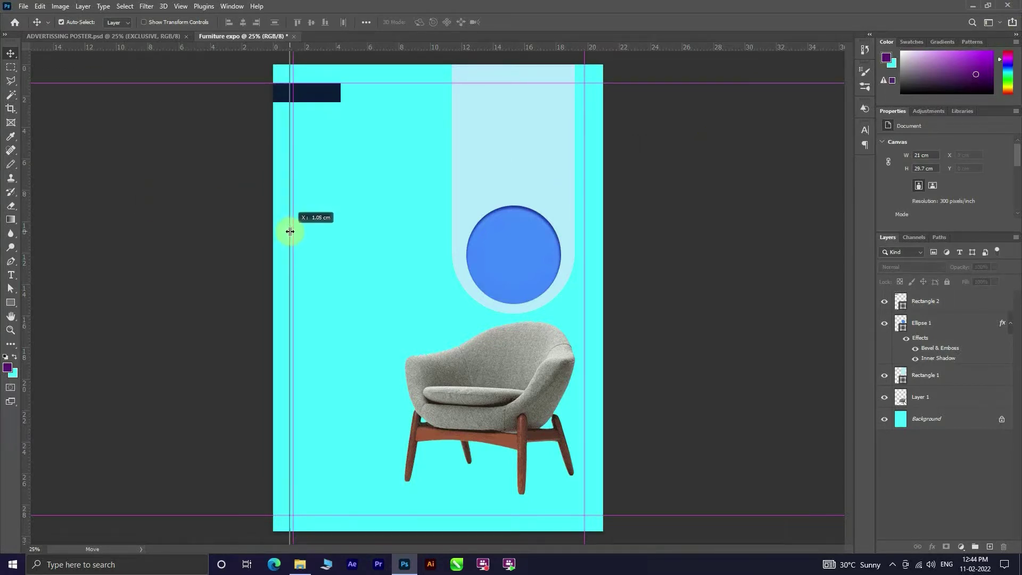
drag(294, 275, 294, 275)
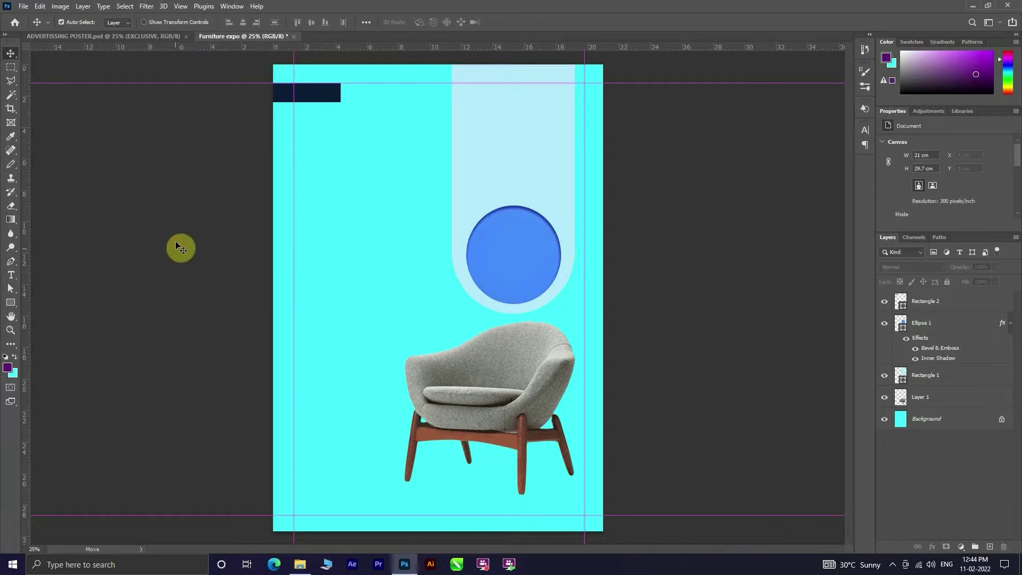
click(315, 94)
drag(315, 93, 319, 94)
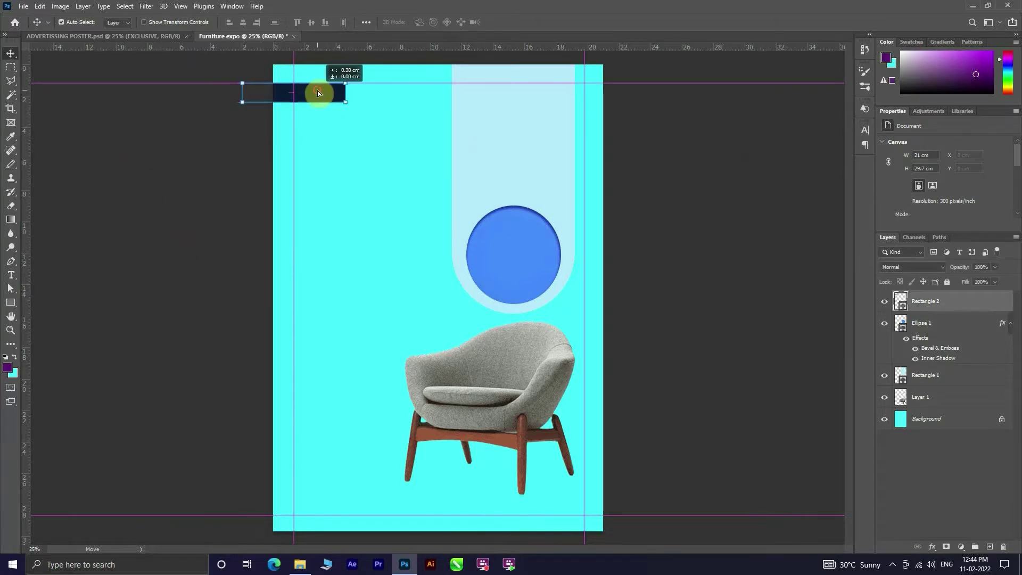
click(696, 159)
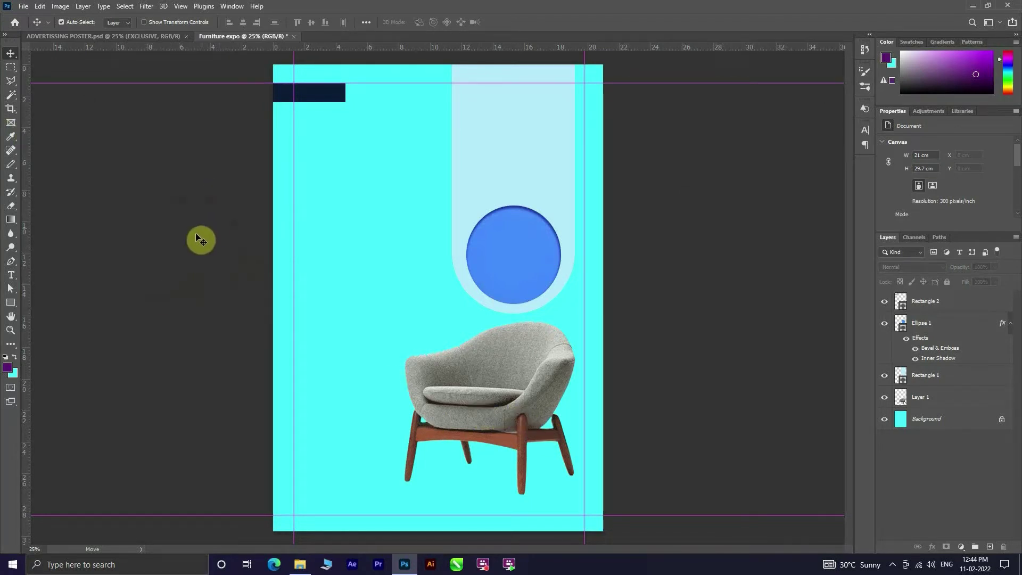
Add a 'FURINITURE' heading in the upper poster, coloured navy sampled from the top-left bar.
click(11, 275)
click(350, 158)
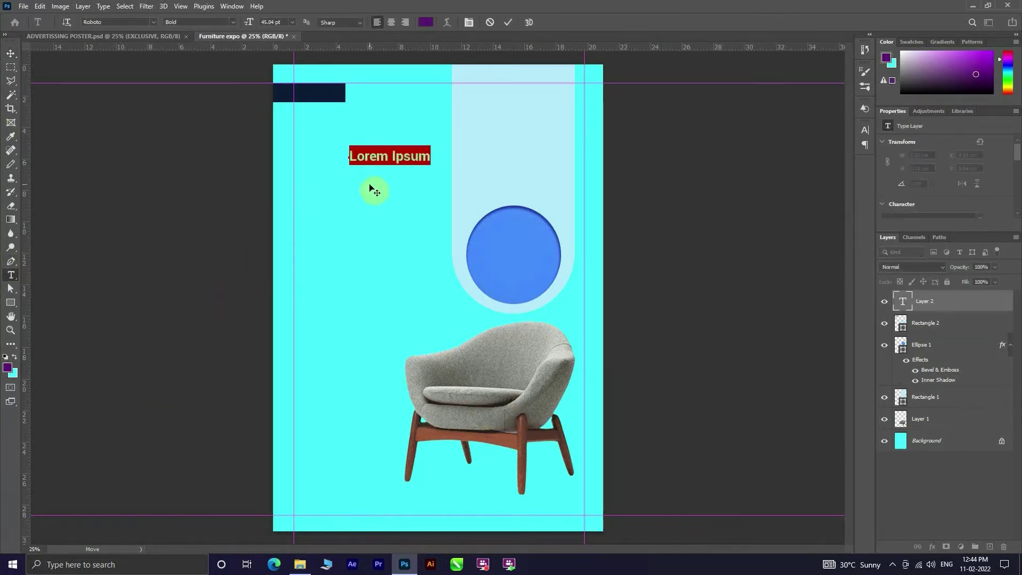
text(f)
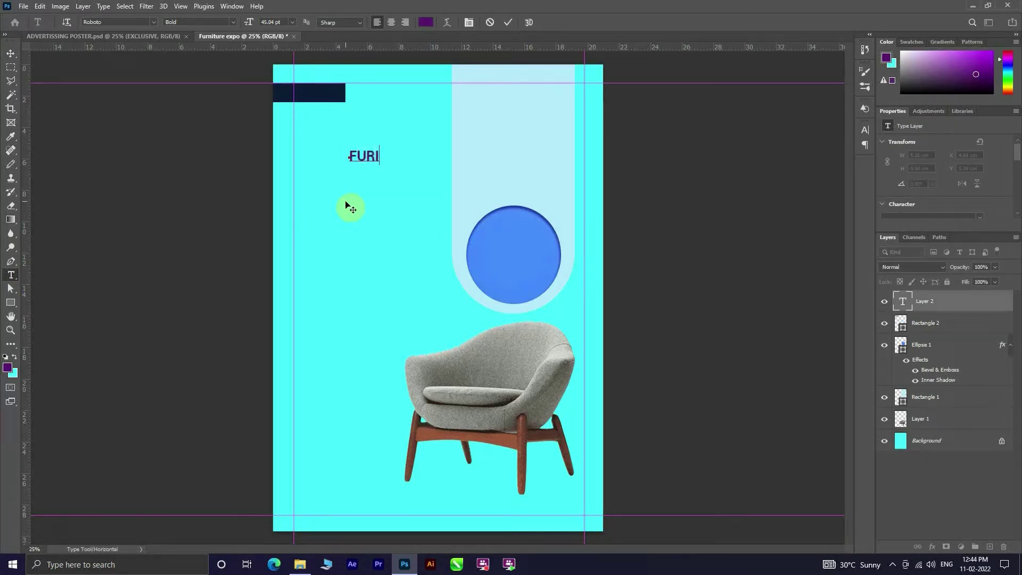
text(RE)
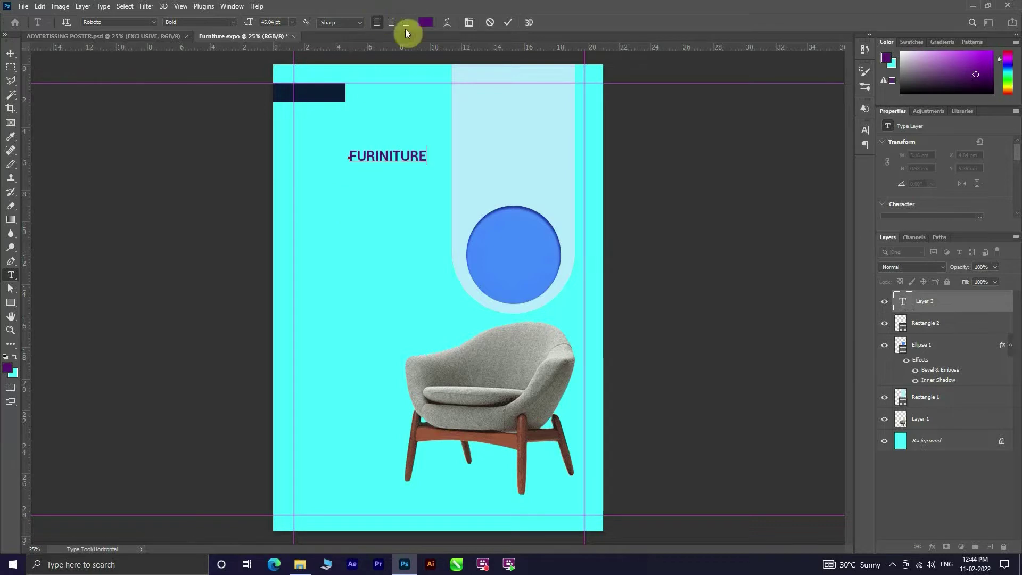
click(426, 22)
click(314, 92)
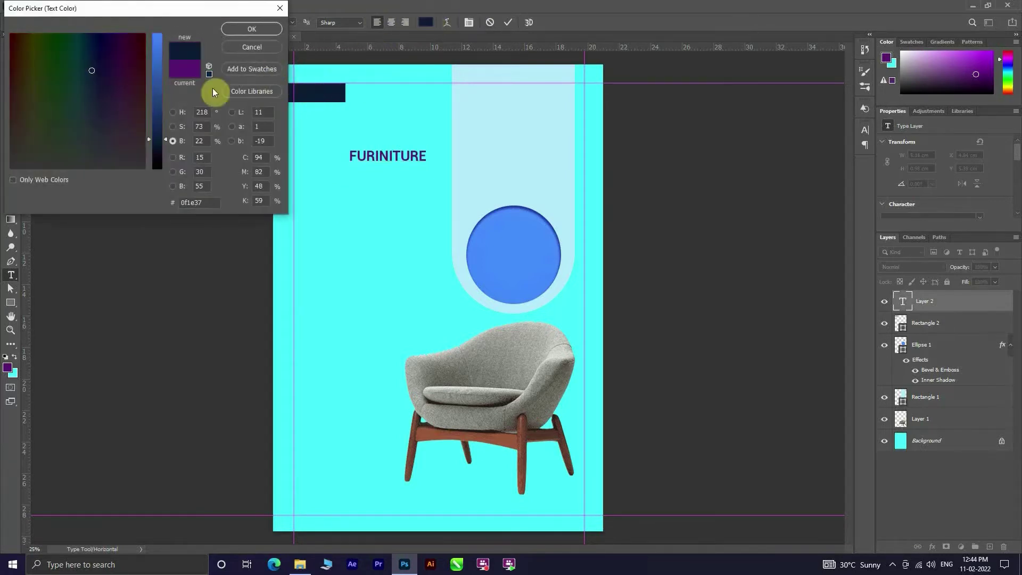
click(253, 31)
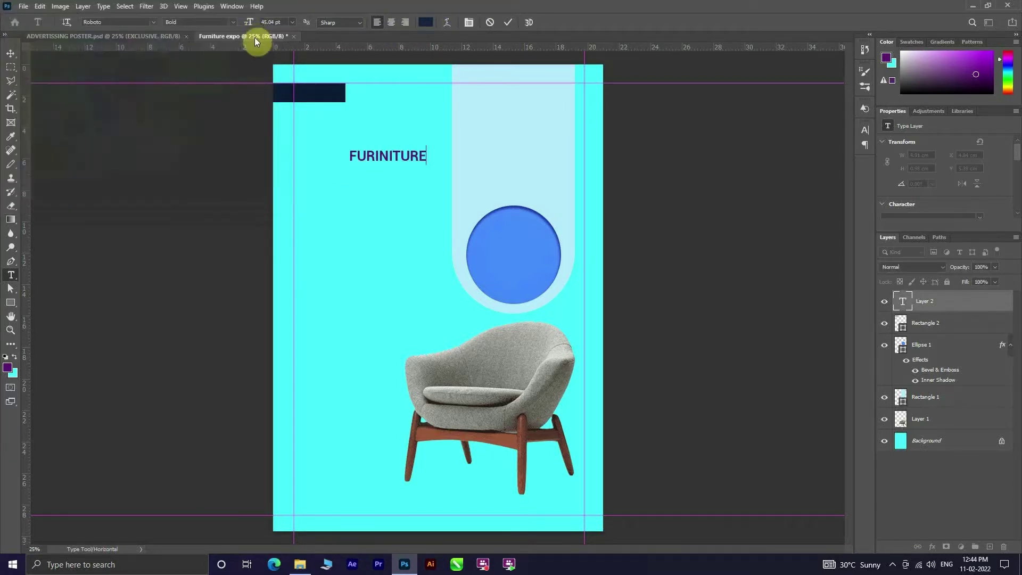
click(509, 22)
Set the heading colour to navy and raise its font size from 120 to about 128 pt.
click(865, 130)
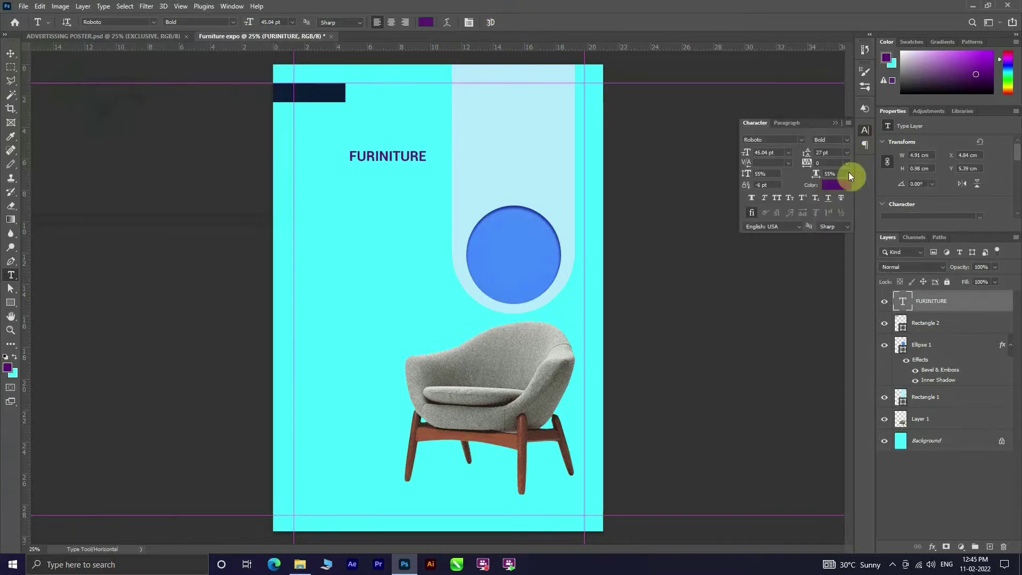
click(837, 185)
click(327, 94)
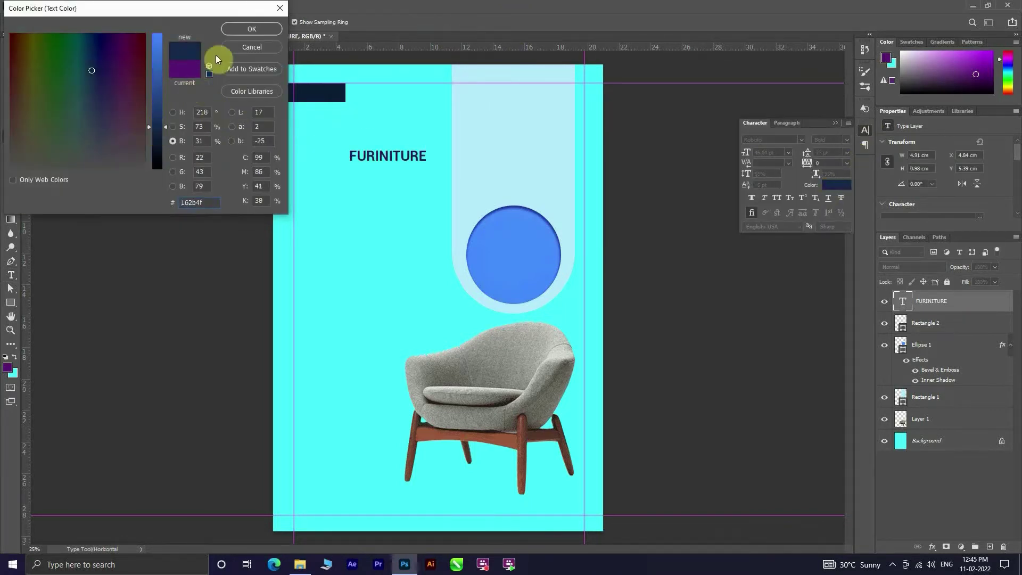
click(256, 31)
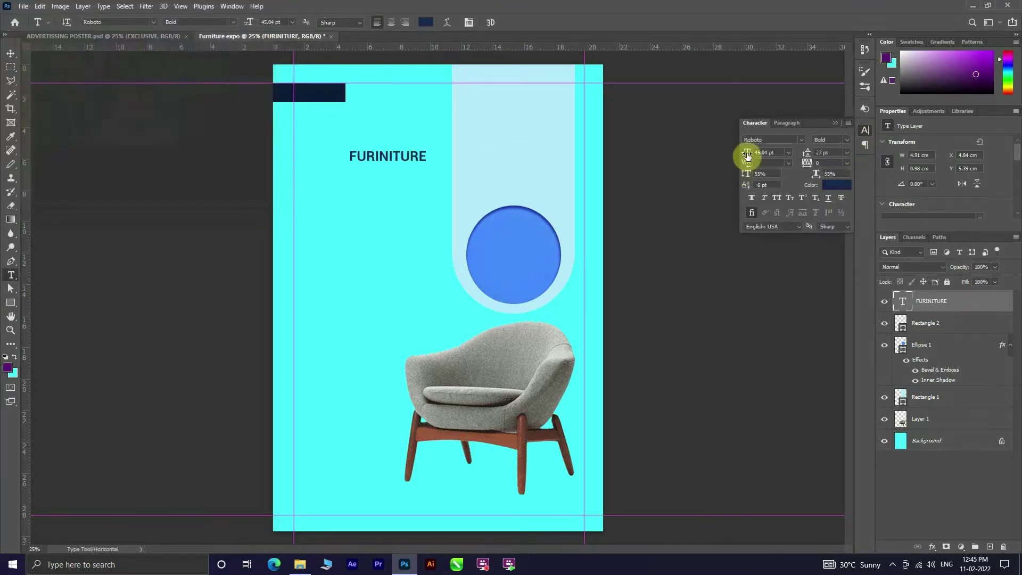
double_click(767, 153)
text(120)
key(Return)
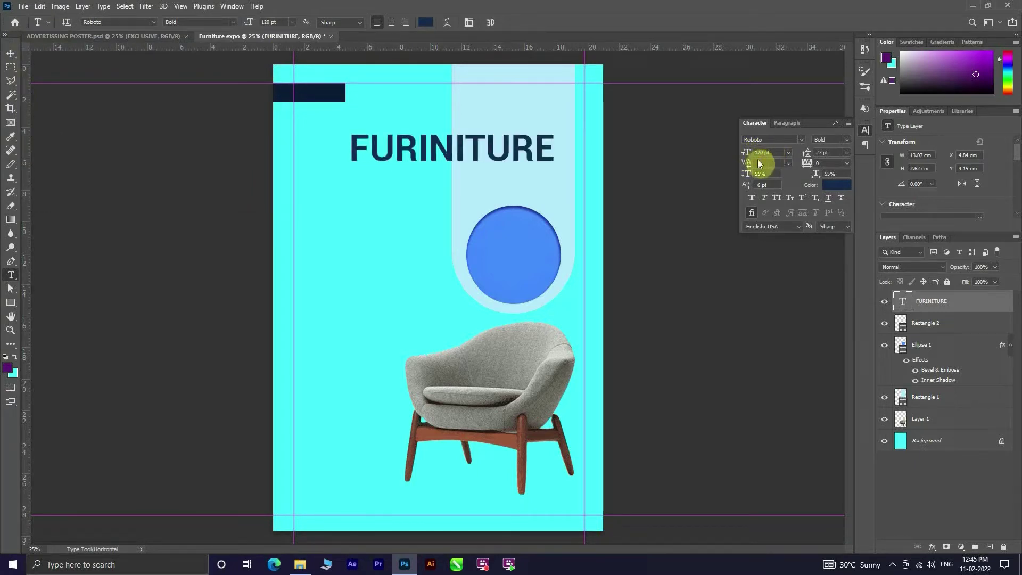
drag(746, 152, 758, 153)
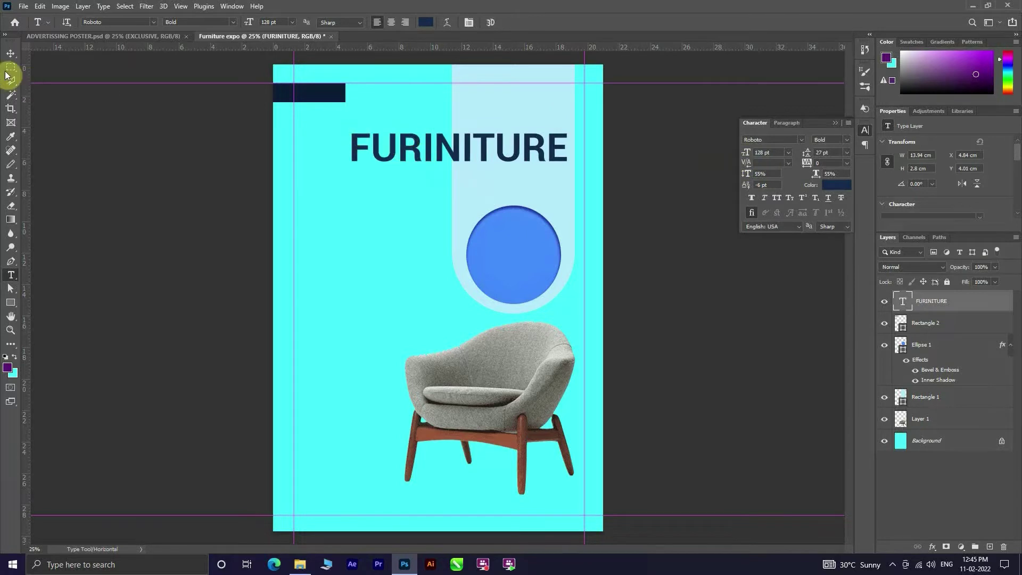
Enlarge the heading to about 147 pt and position it across the top, ending at the right margin.
click(11, 54)
drag(428, 155, 406, 132)
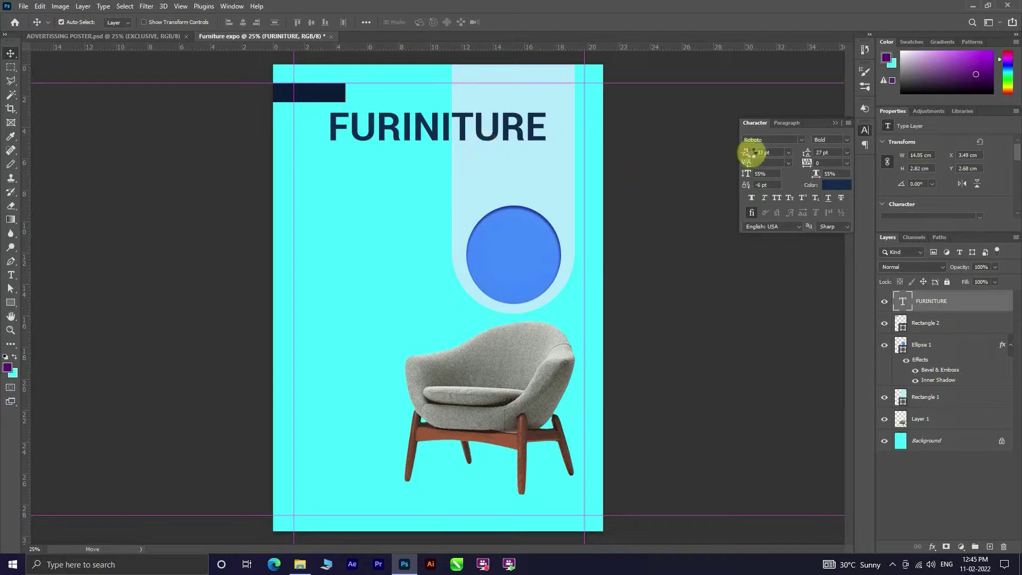
drag(748, 153, 746, 162)
mouse_move(494, 134)
mouse_down()
mouse_move(478, 137)
mouse_move(490, 137)
mouse_up()
click(629, 199)
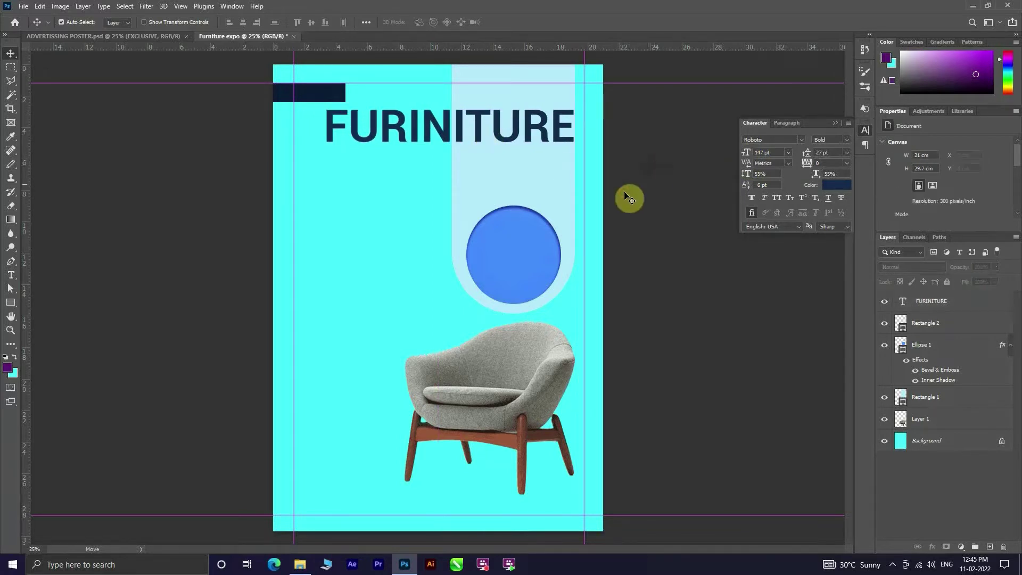
drag(747, 154, 637, 170)
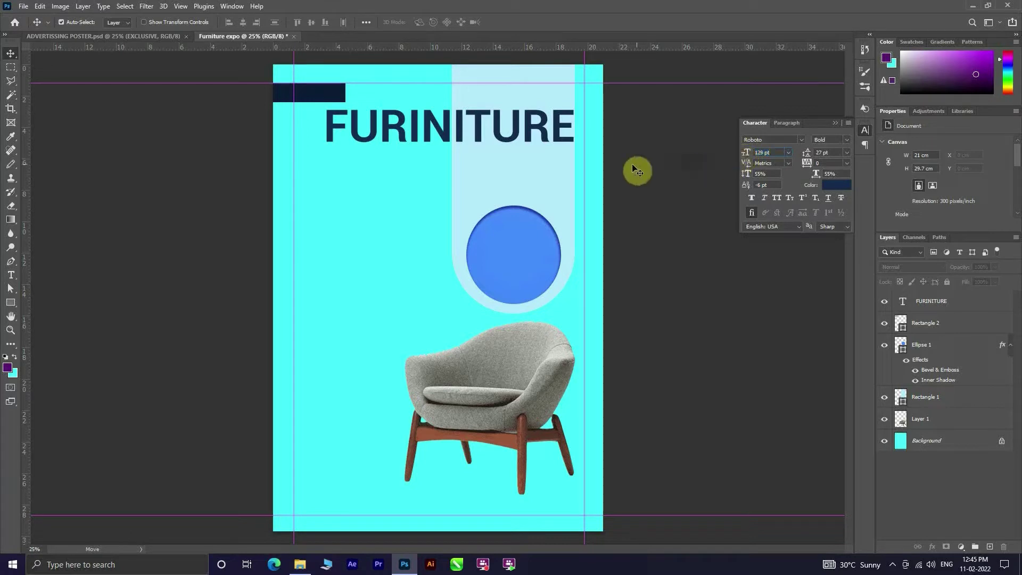
click(512, 134)
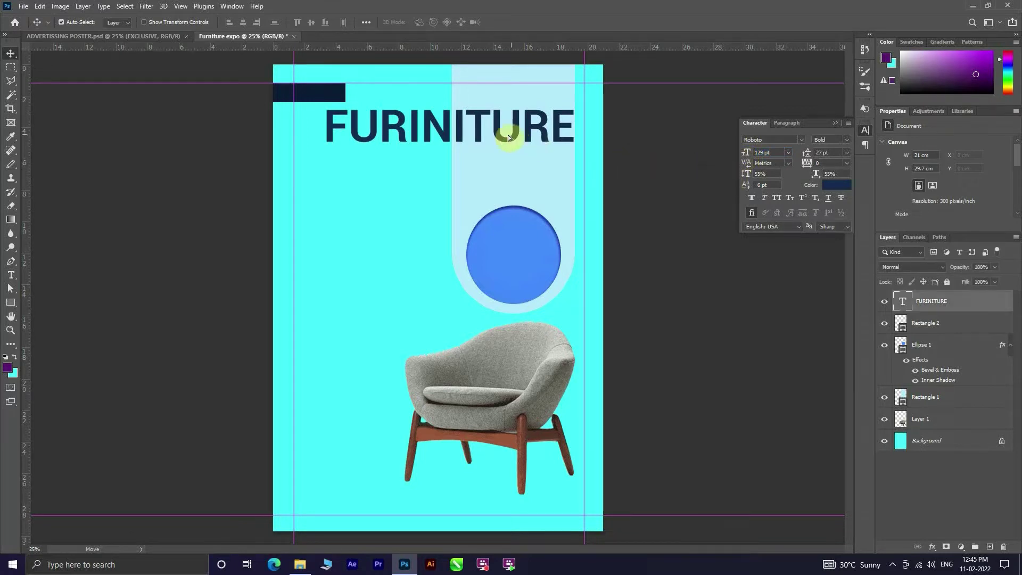
drag(539, 137, 539, 139)
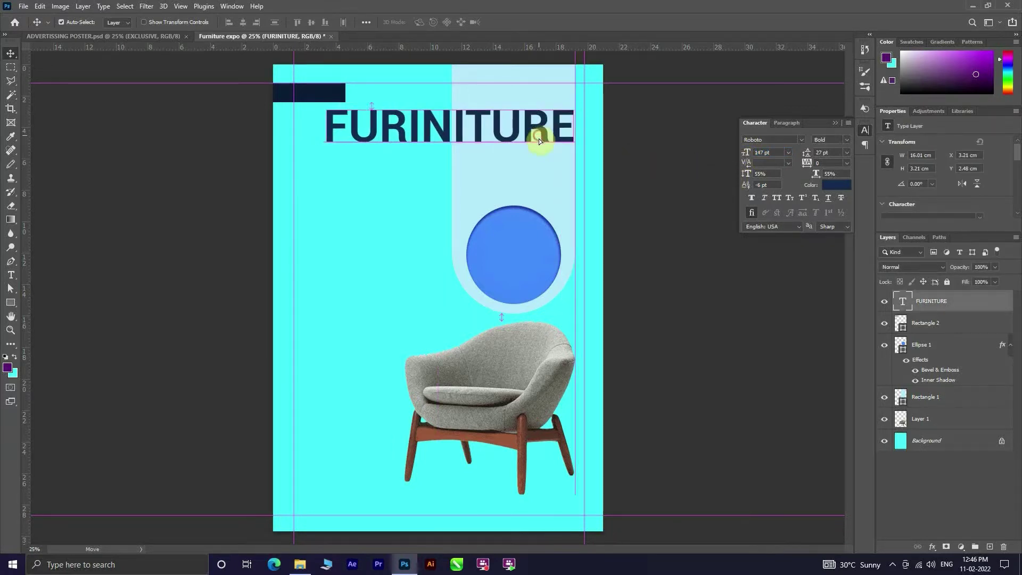
click(527, 166)
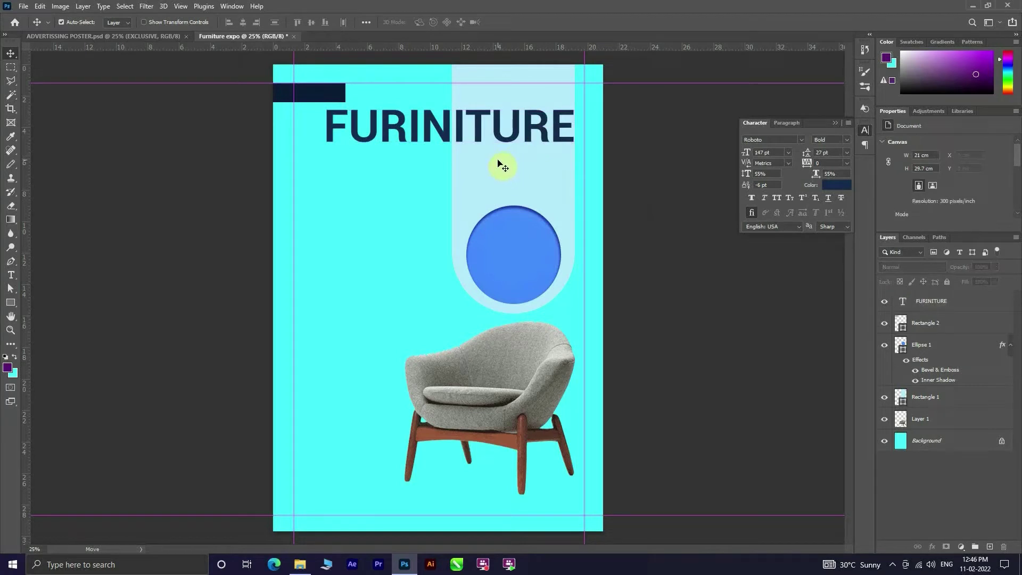
click(434, 126)
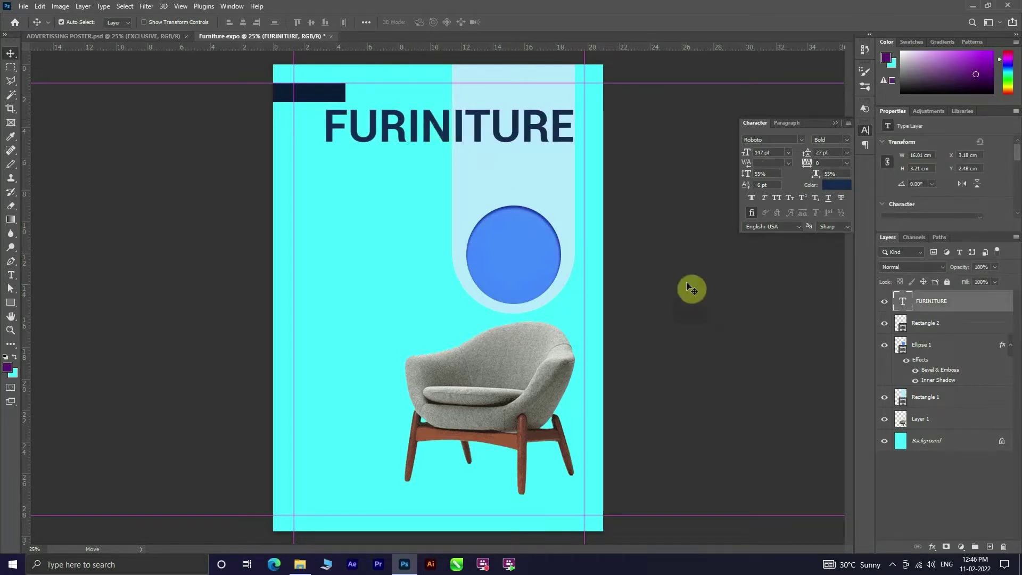
Remove the heading's bevel and give it a solid white outline stroke.
double_click(933, 302)
click(991, 308)
double_click(991, 307)
click(617, 81)
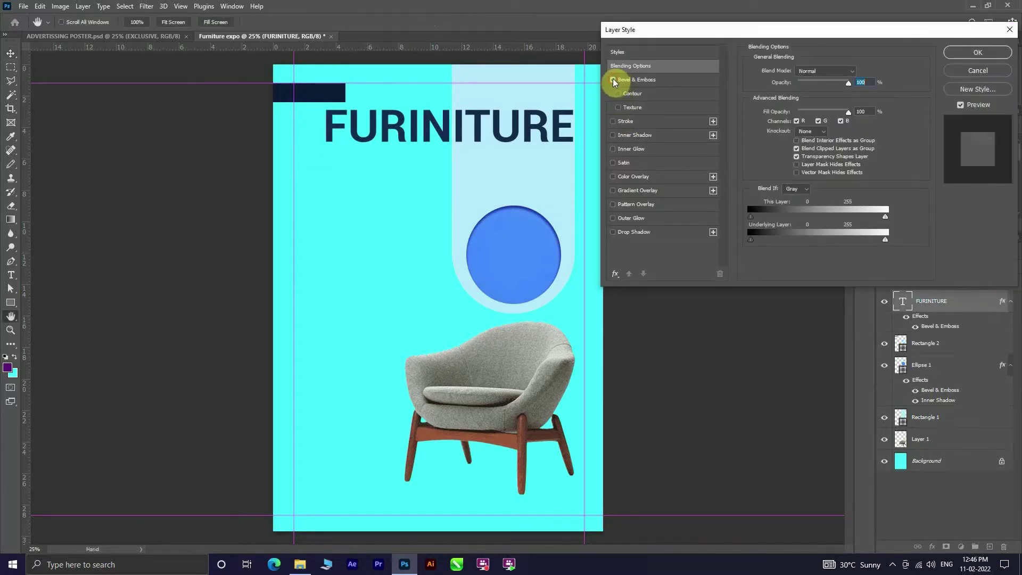
click(613, 121)
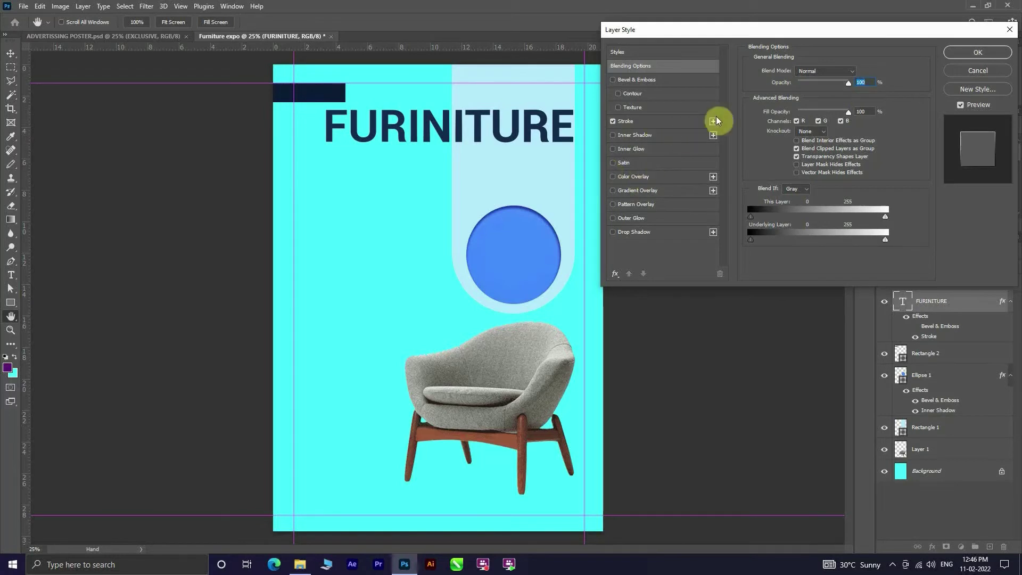
click(655, 123)
drag(789, 70, 792, 71)
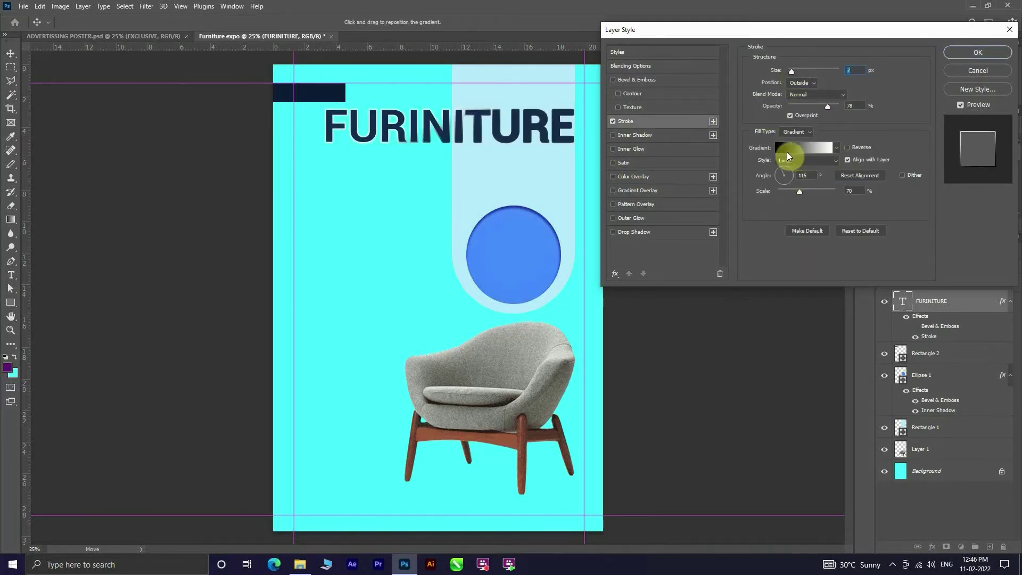
click(797, 132)
click(773, 149)
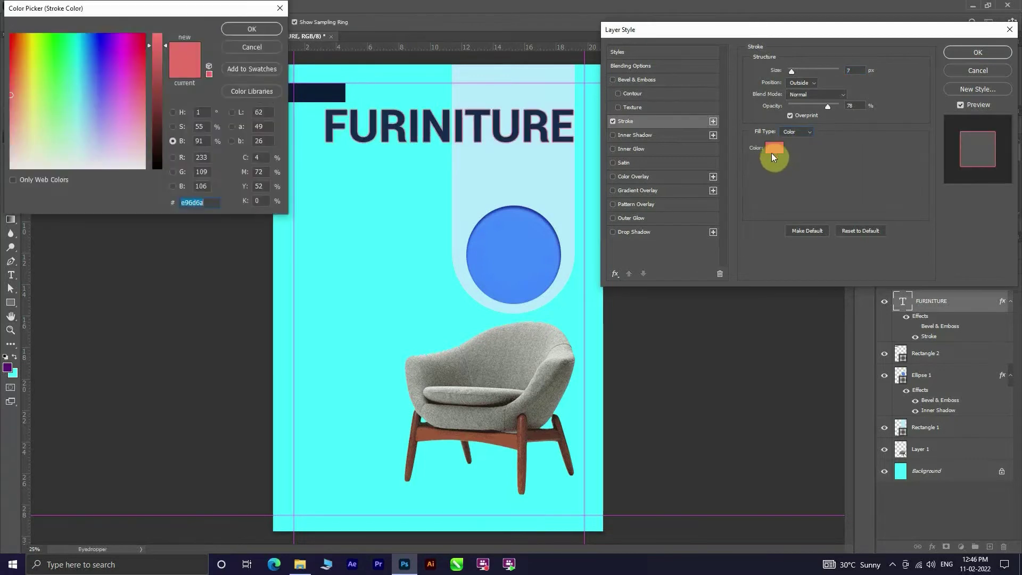
drag(105, 165, 106, 170)
drag(157, 45, 151, 30)
click(242, 29)
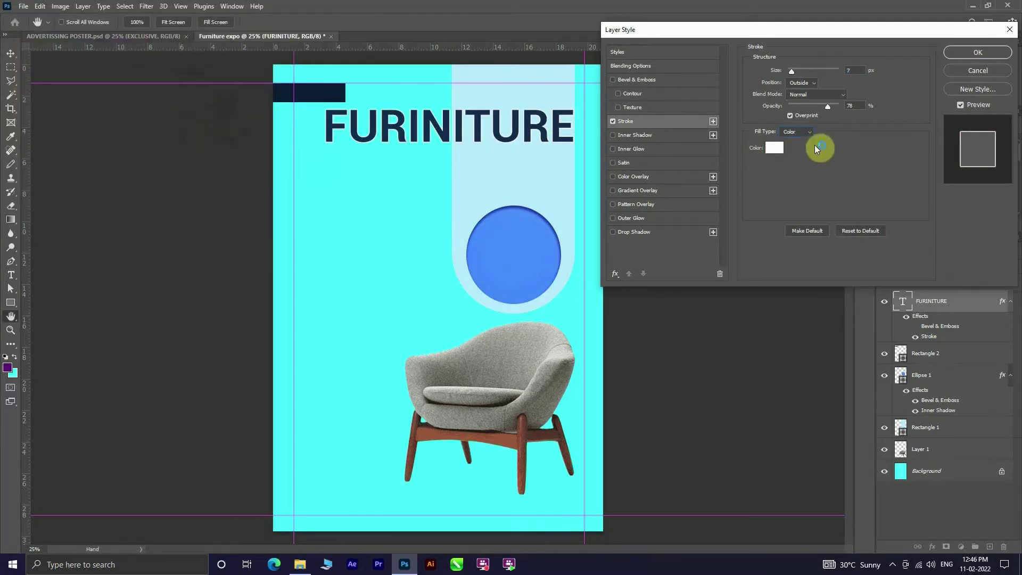
click(978, 52)
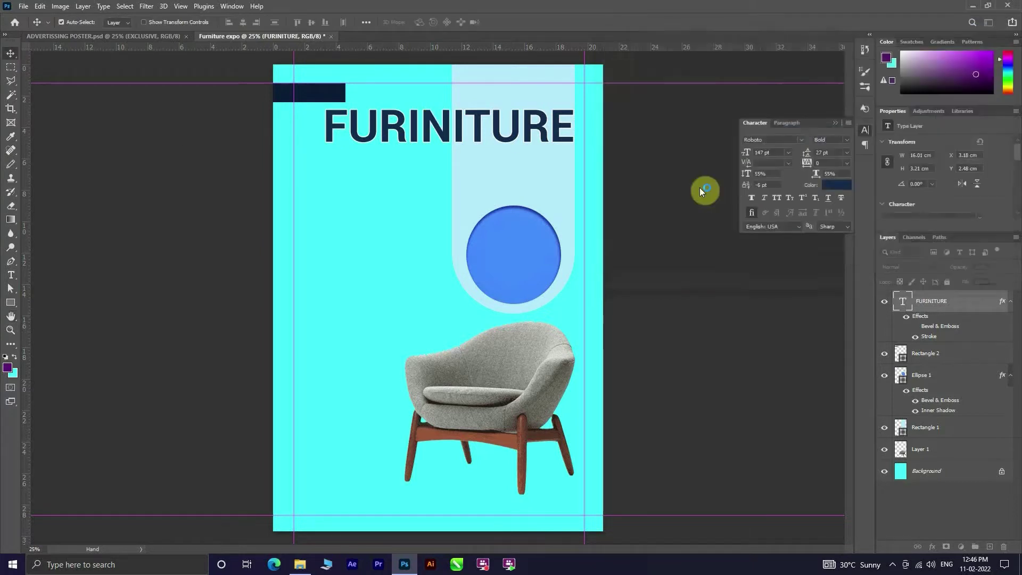
Add a barely visible drop shadow to the title at 2% opacity and 90° angle.
click(968, 301)
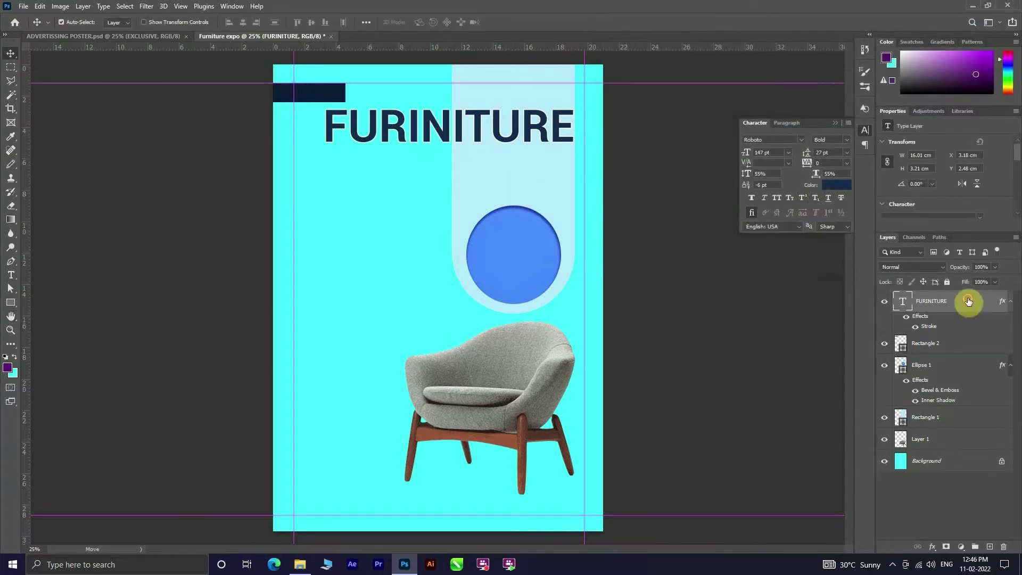
double_click(971, 305)
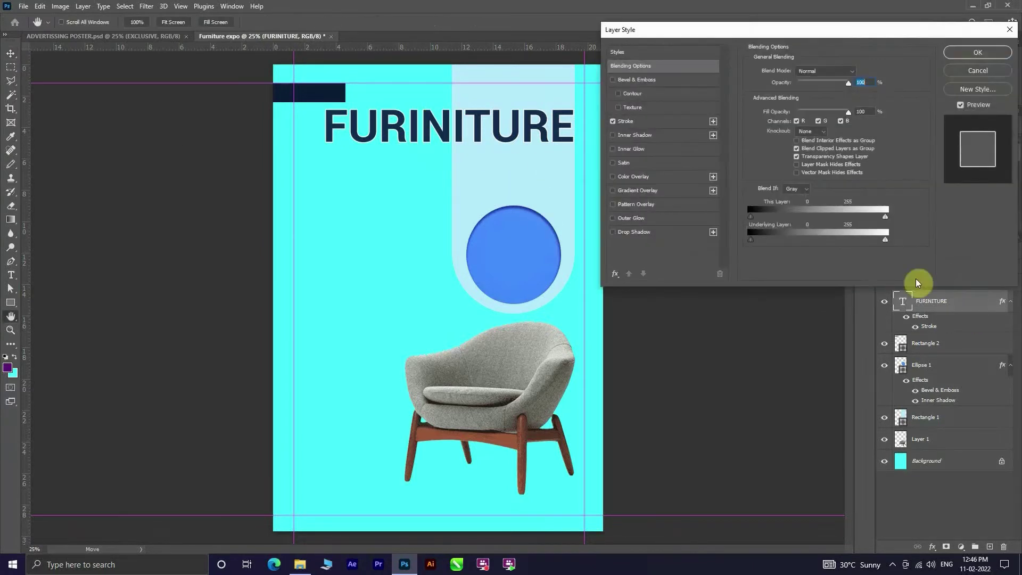
click(613, 232)
click(687, 233)
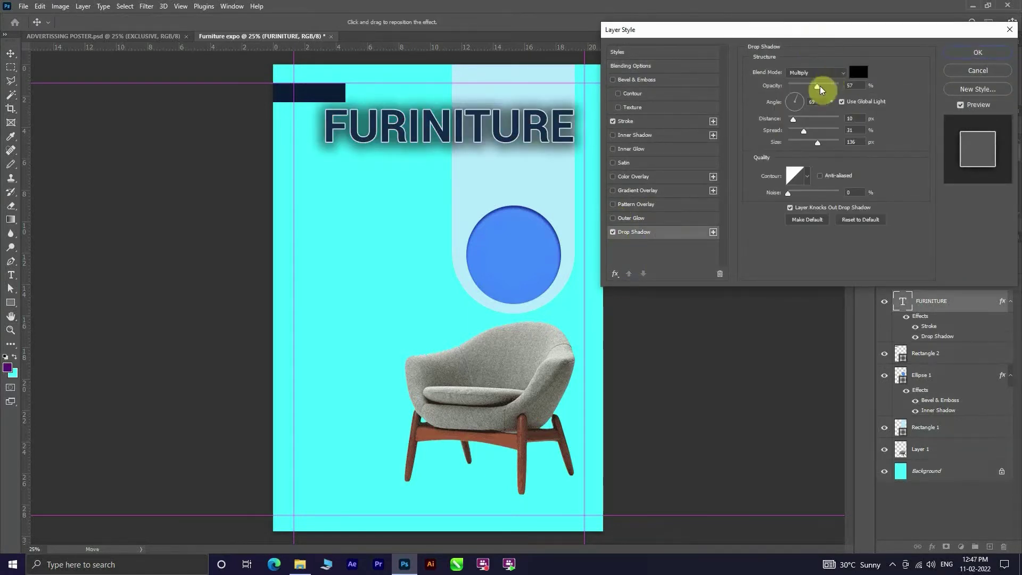
drag(820, 89, 792, 90)
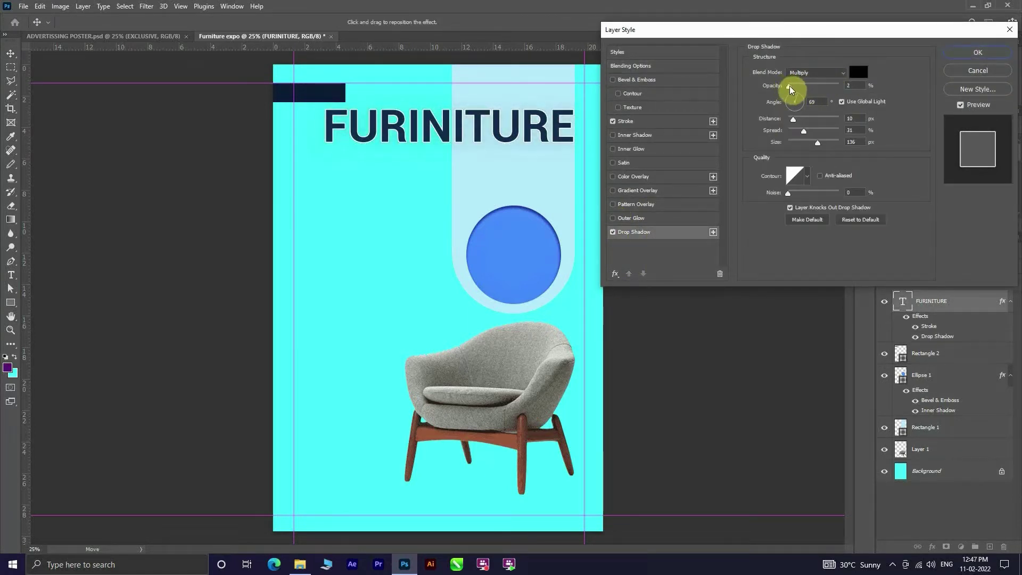
click(797, 99)
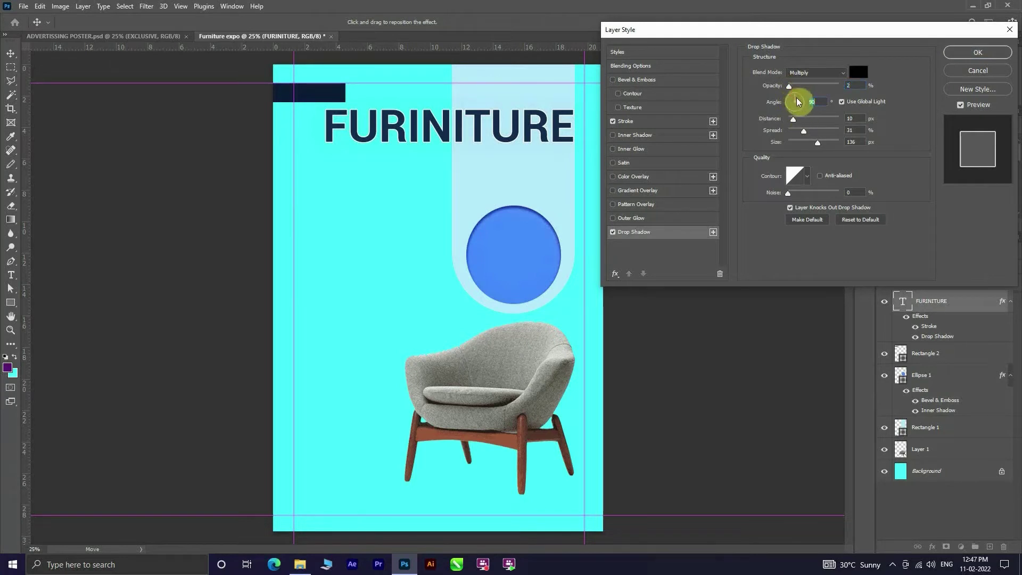
click(975, 53)
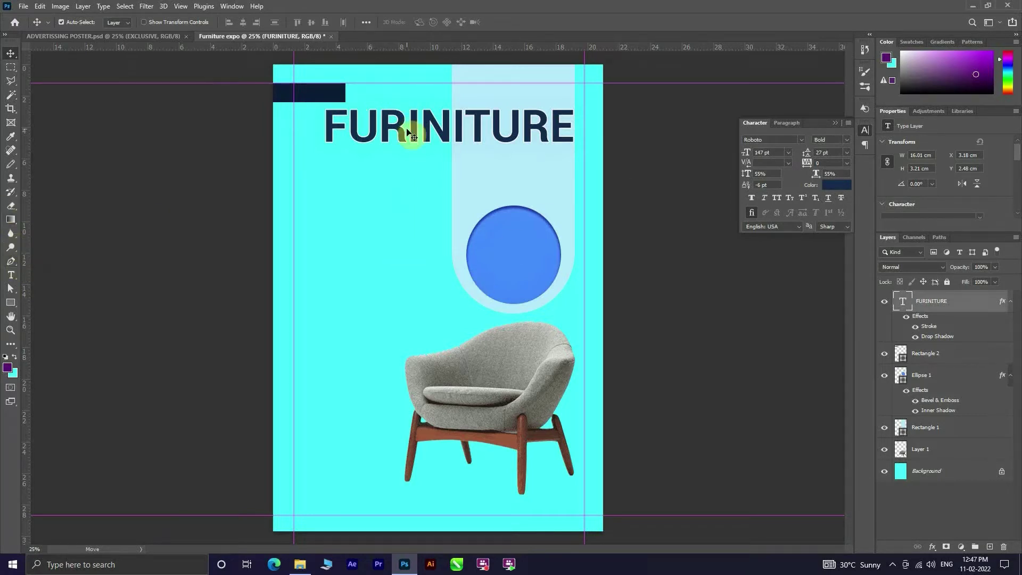
Duplicate the title as 'EXPO' under FURINITURE's right end and colour it the background cyan.
drag(410, 133, 426, 179)
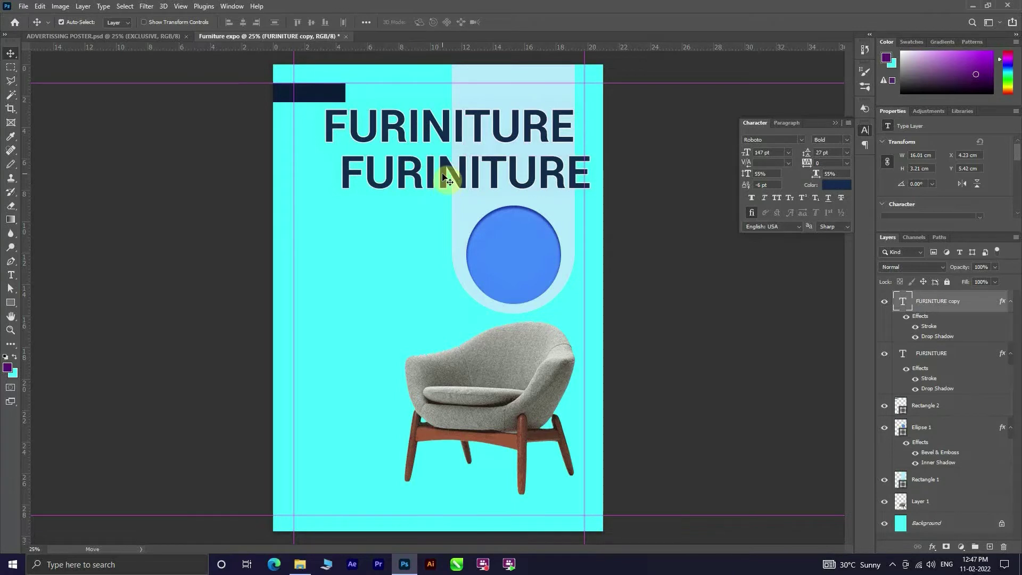
double_click(442, 172)
key(BackSpace)
text(E)
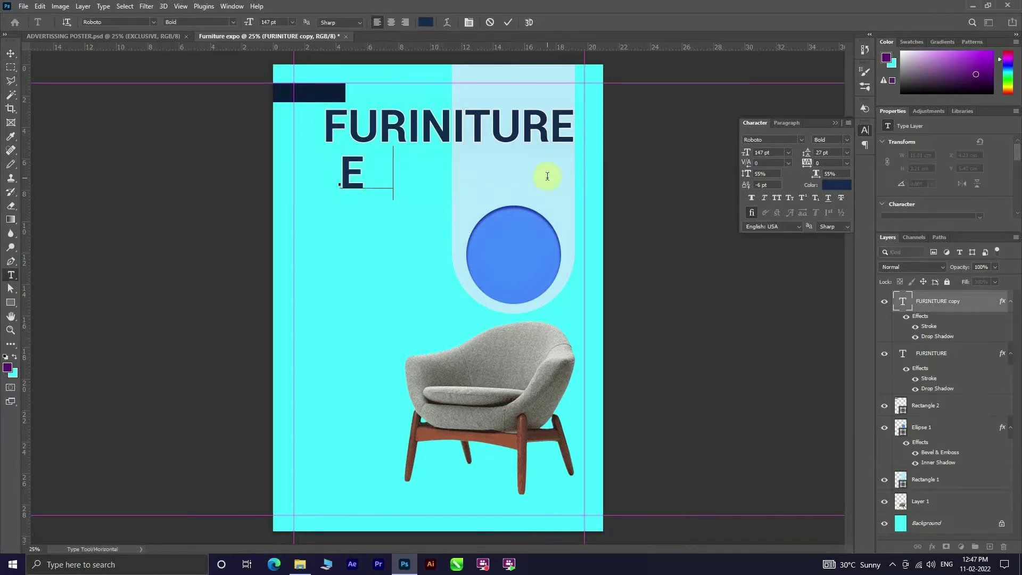
text(XPO)
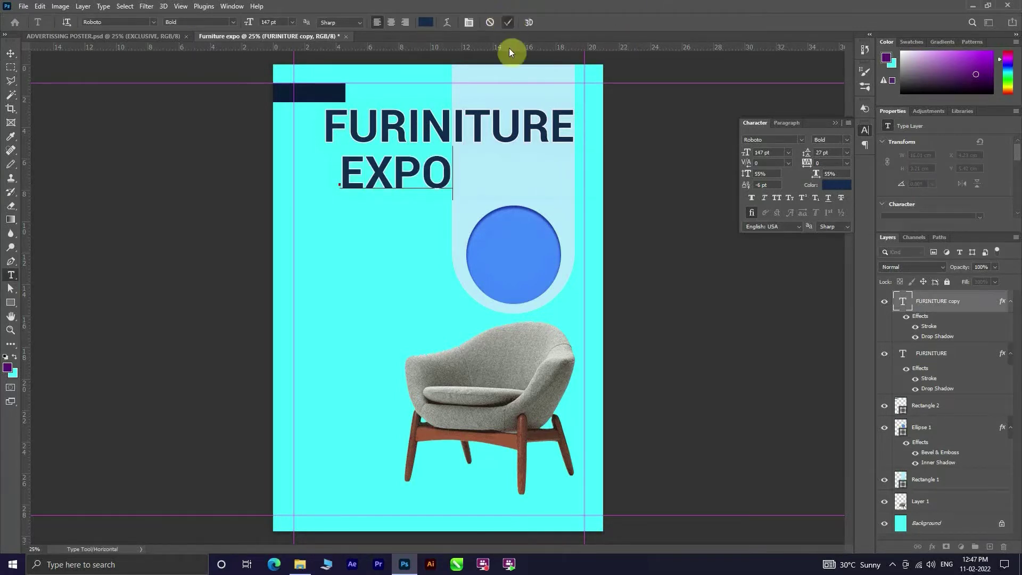
key(ctrl+Return)
drag(406, 181, 522, 171)
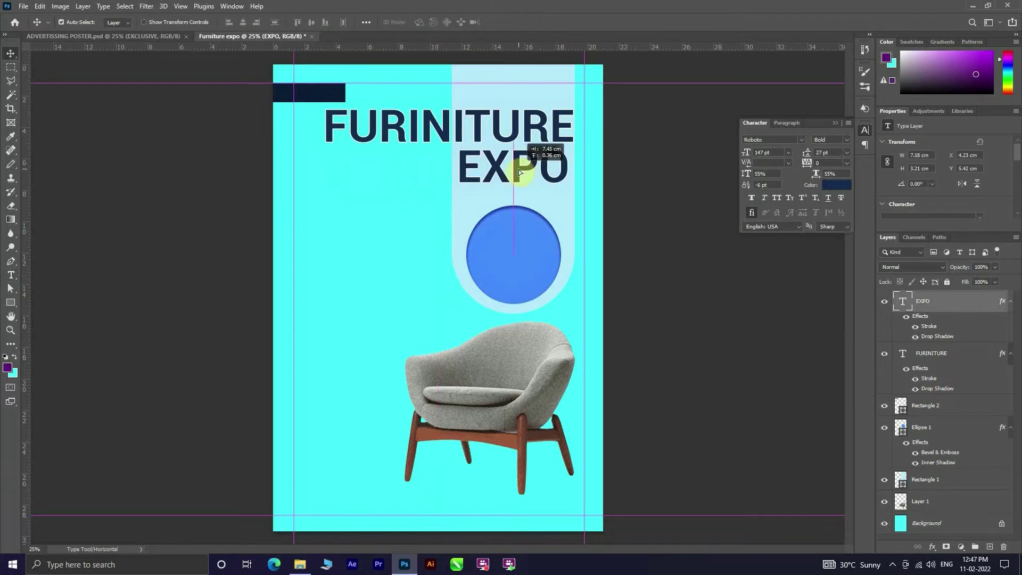
drag(522, 170, 521, 169)
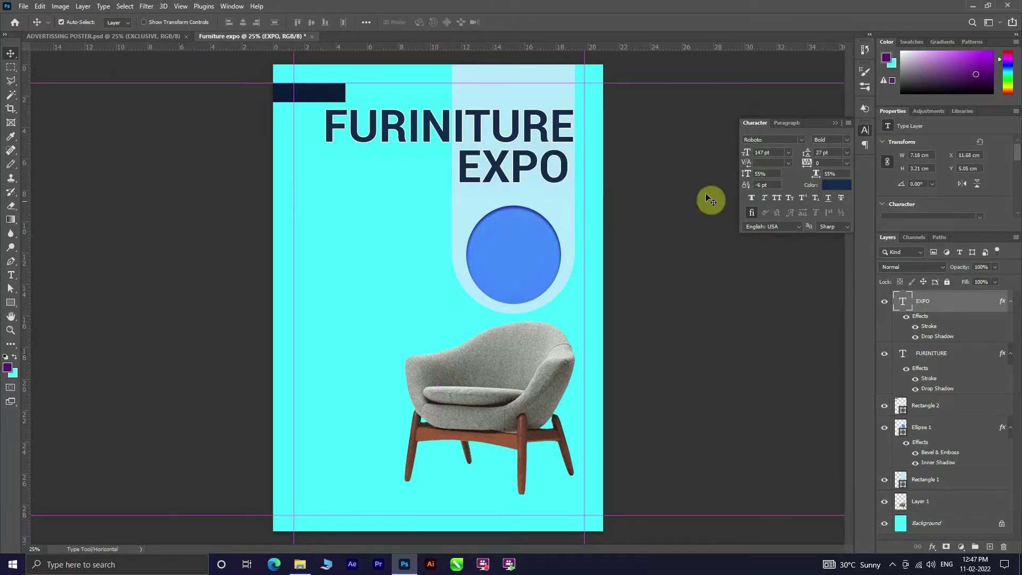
click(842, 185)
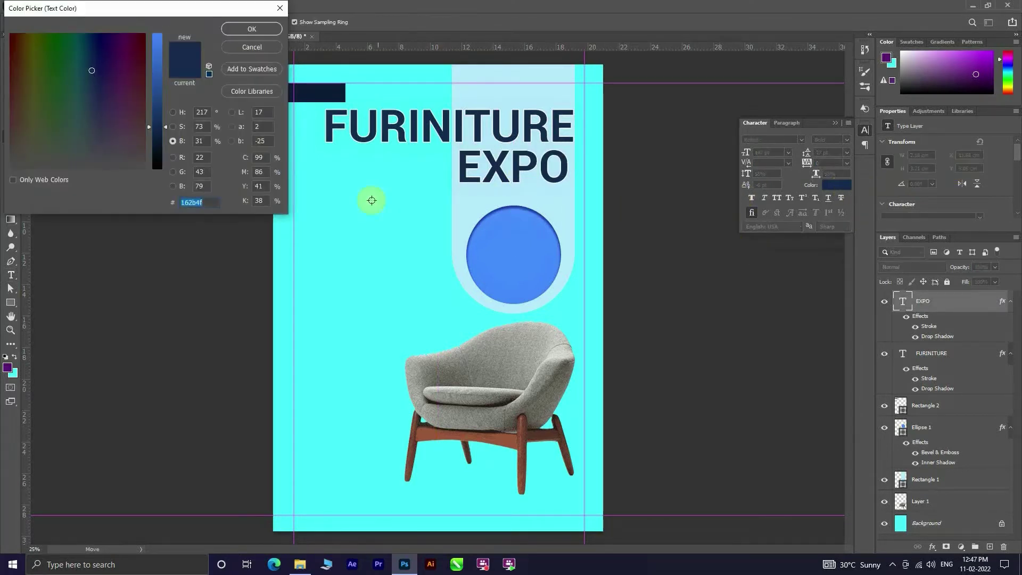
click(341, 215)
click(253, 30)
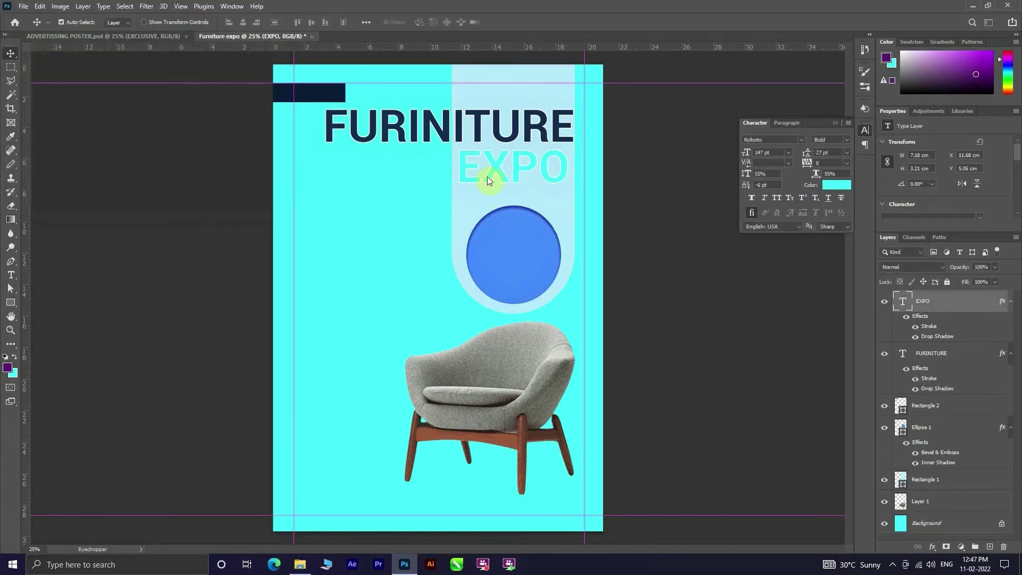
Give EXPO a low-opacity inner shadow with a slightly increased choke.
double_click(962, 302)
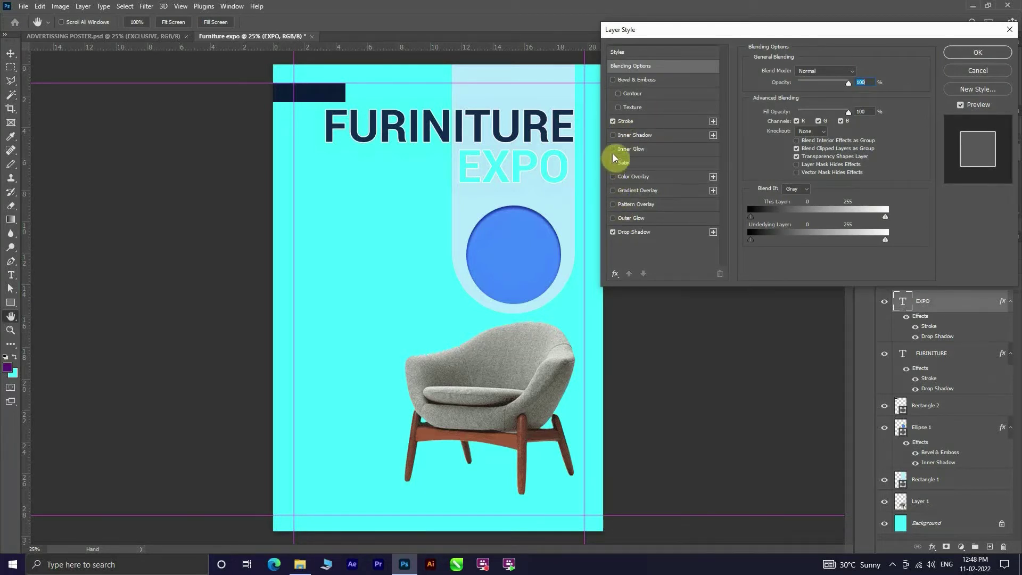
click(612, 150)
click(614, 134)
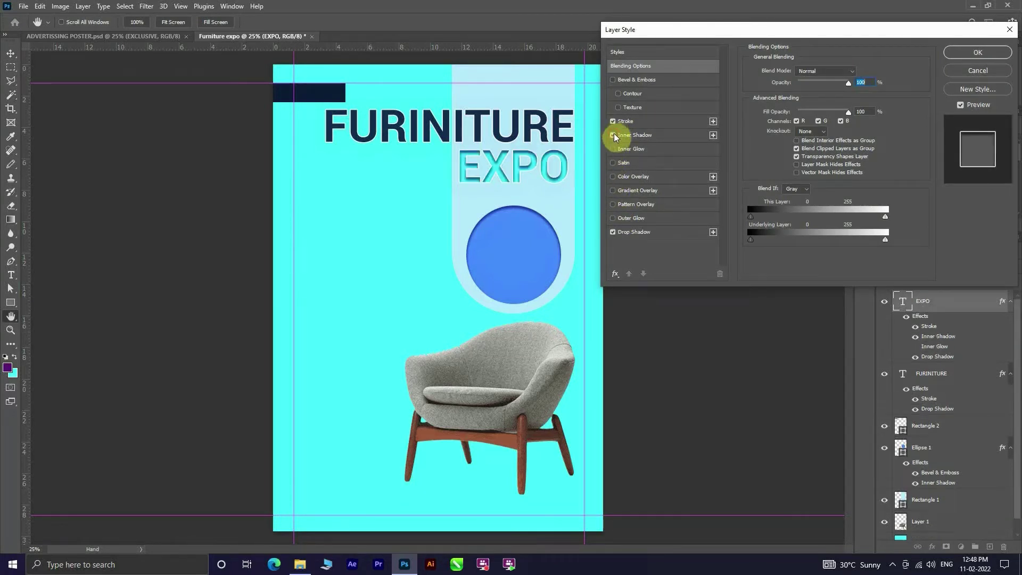
click(665, 135)
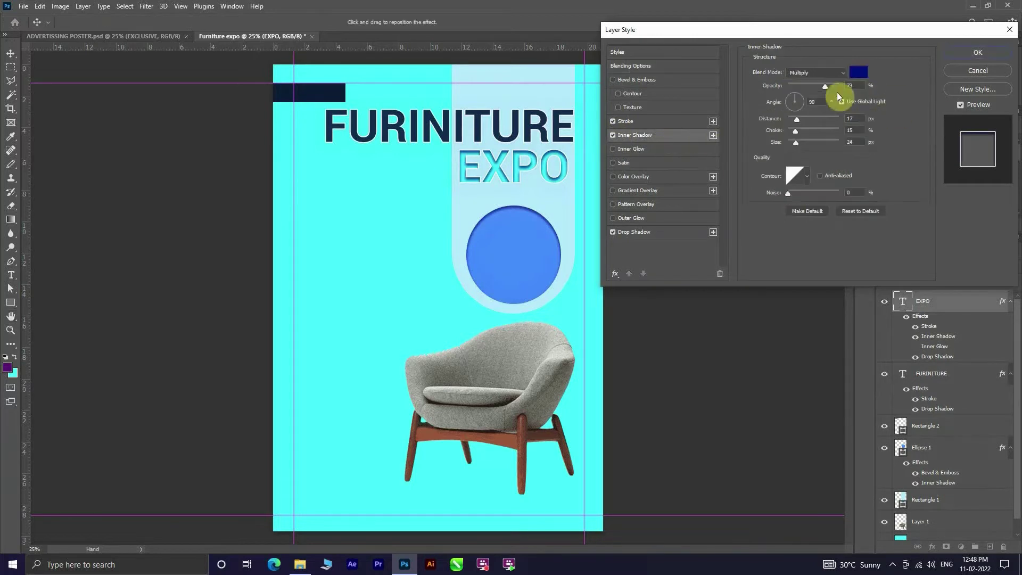
mouse_move(831, 86)
mouse_down()
mouse_move(802, 89)
mouse_move(802, 119)
mouse_up()
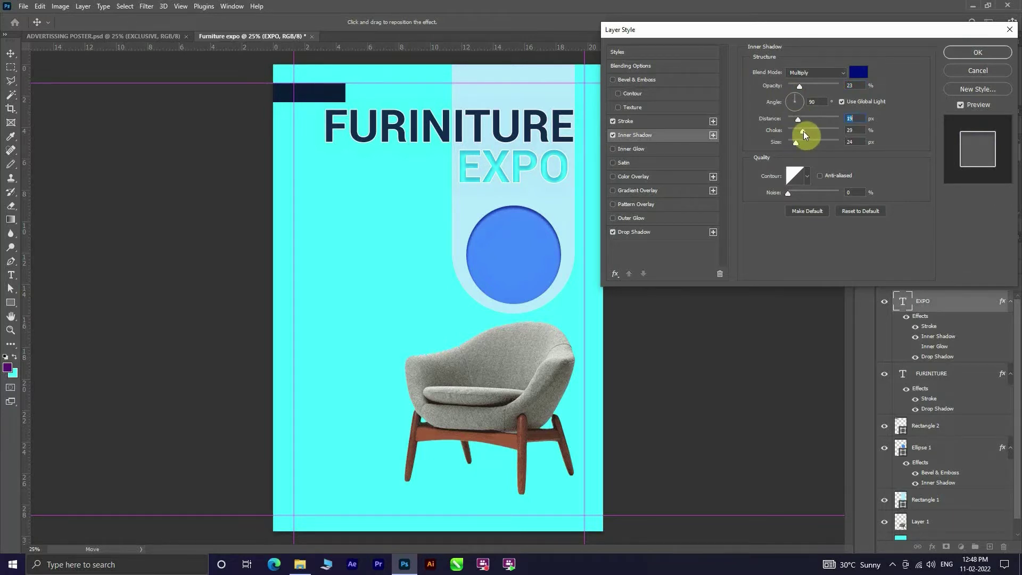
drag(814, 131, 795, 131)
click(793, 131)
mouse_move(794, 133)
mouse_down()
mouse_move(806, 142)
mouse_move(846, 137)
mouse_move(802, 150)
mouse_move(804, 163)
mouse_up()
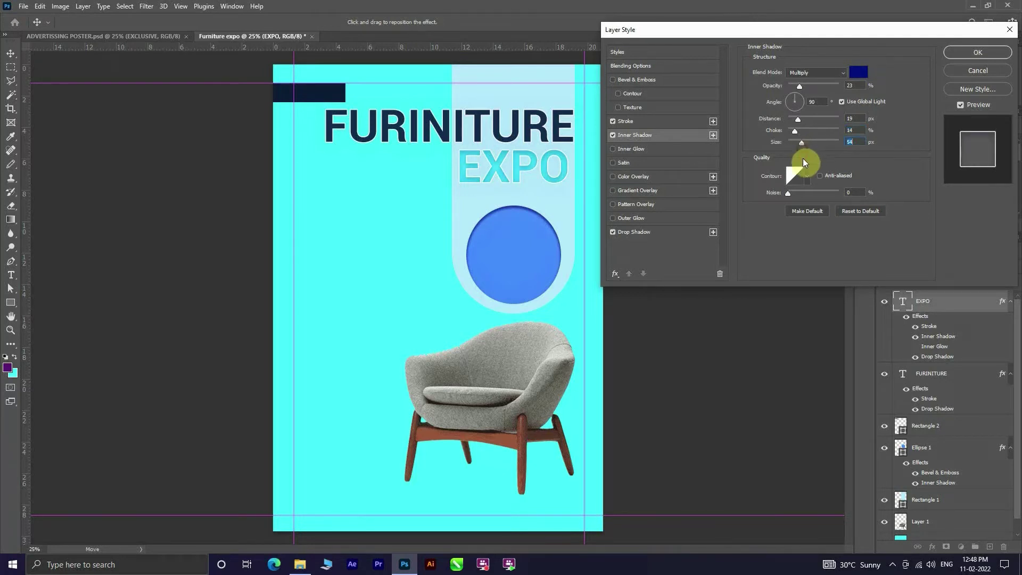
click(986, 53)
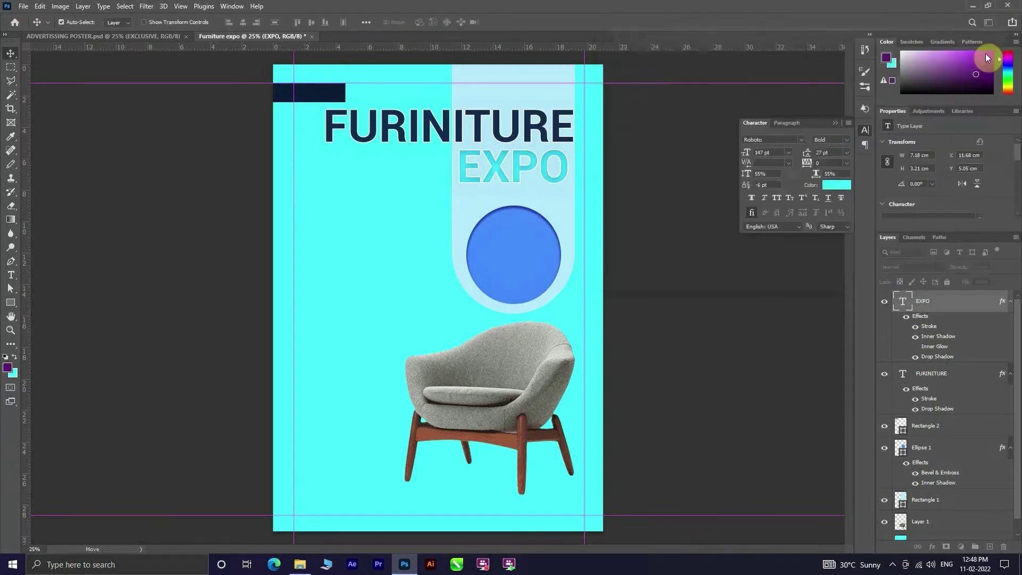
Try darker teals for EXPO, then settle on a vivid cyan from the background.
click(837, 184)
mouse_move(154, 56)
mouse_down()
mouse_move(162, 137)
mouse_move(167, 131)
mouse_up()
click(173, 127)
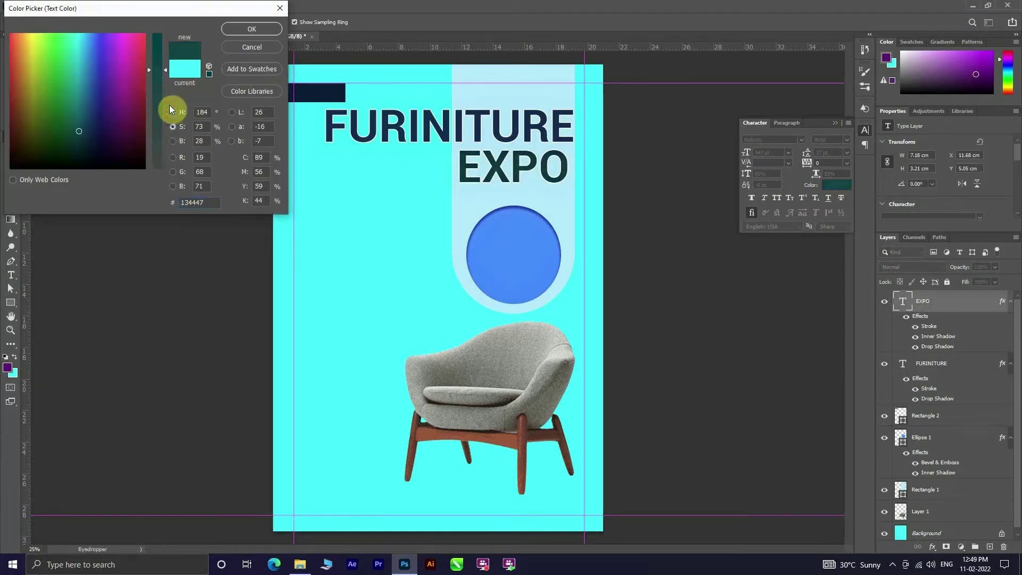
click(349, 209)
drag(158, 88, 160, 42)
click(268, 29)
key(v)
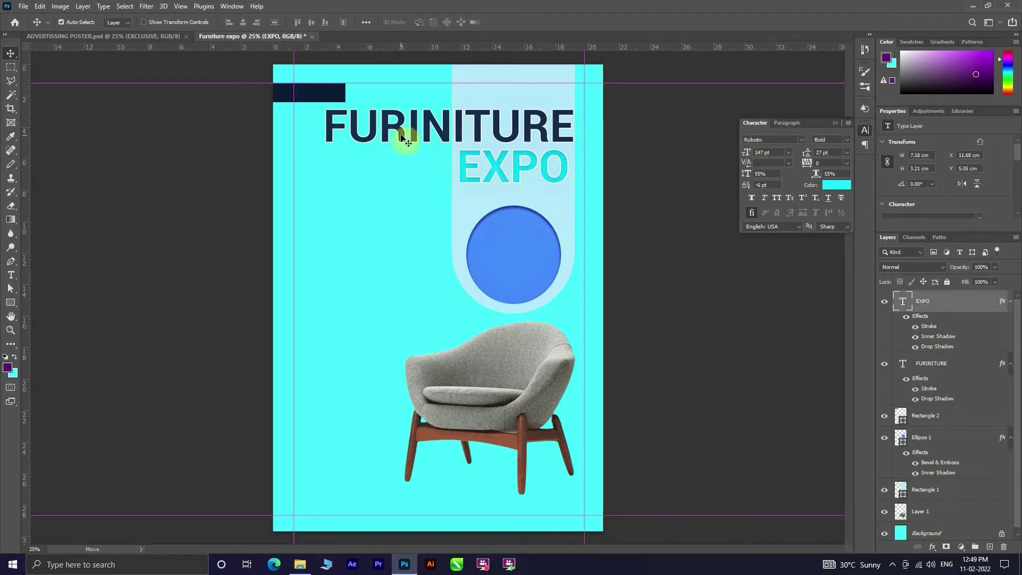
Type the date '01-JUN-2022' below EXPO in navy sampled from the top-left bar.
click(10, 275)
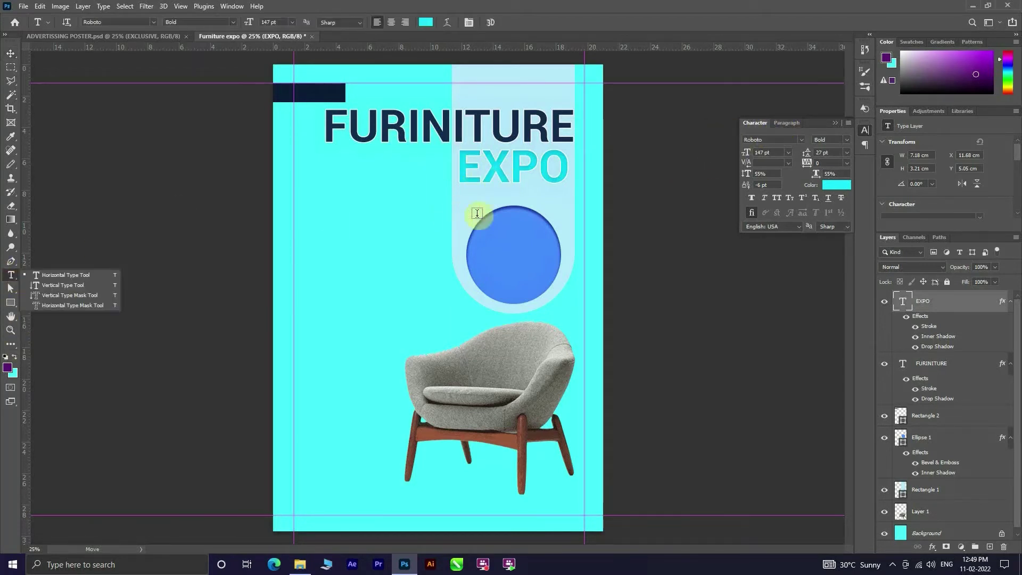
click(418, 207)
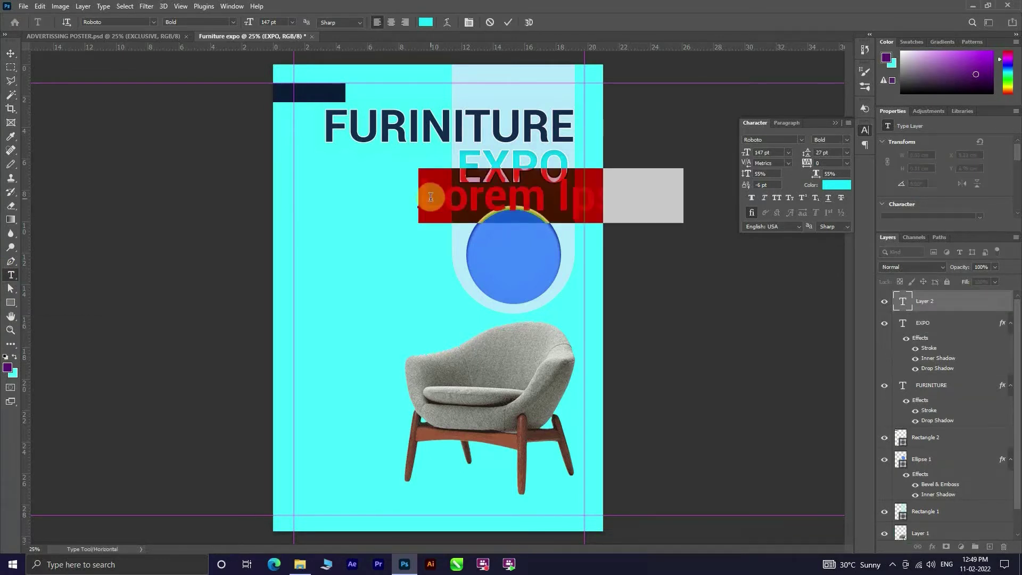
key(BackSpace)
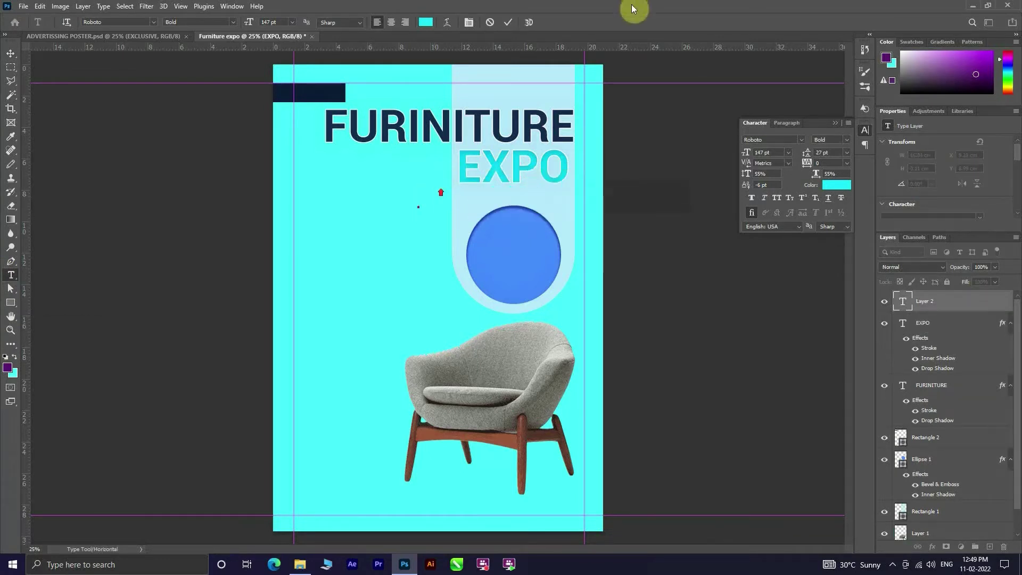
click(426, 22)
click(370, 116)
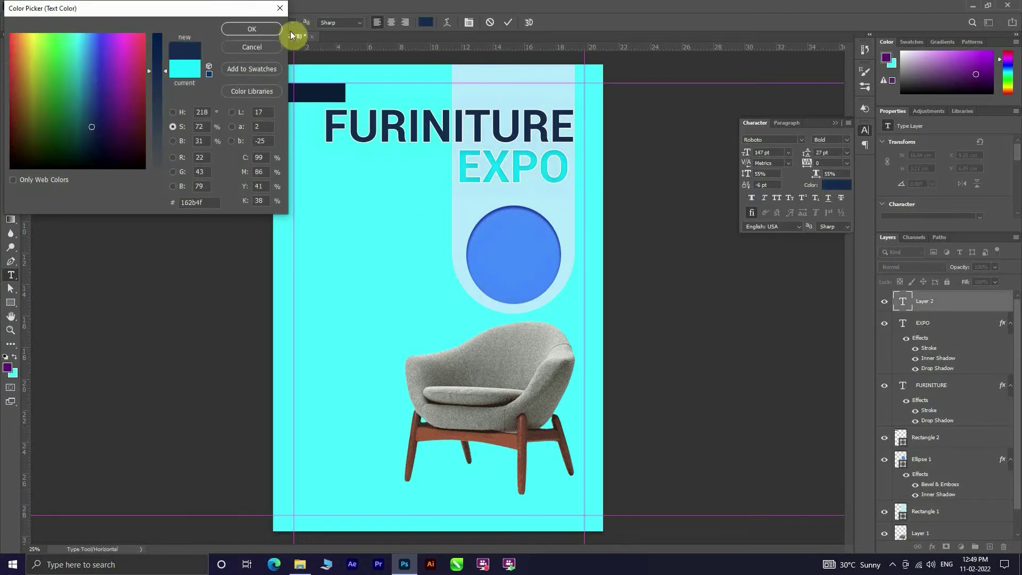
click(319, 91)
click(265, 29)
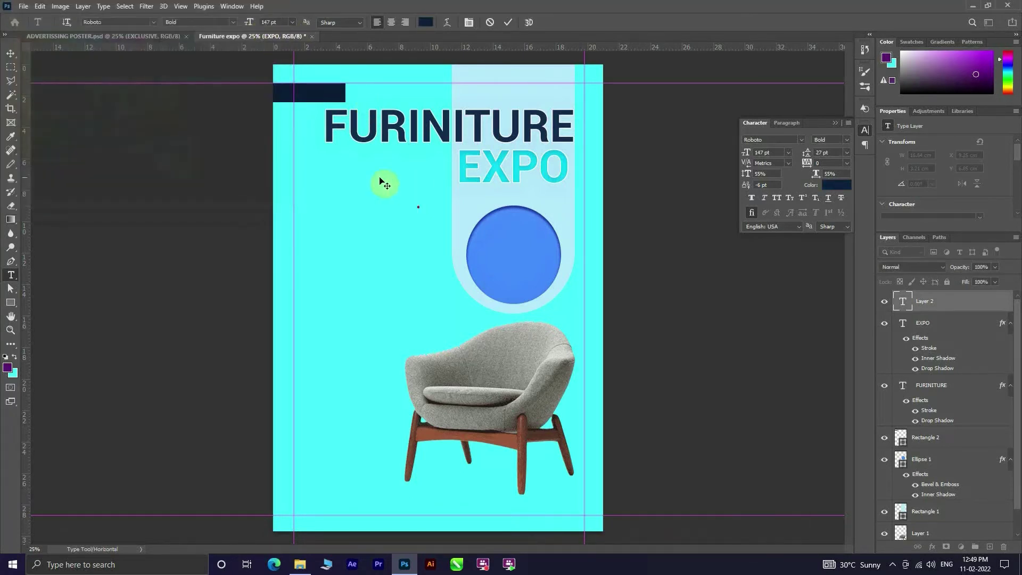
text(01-)
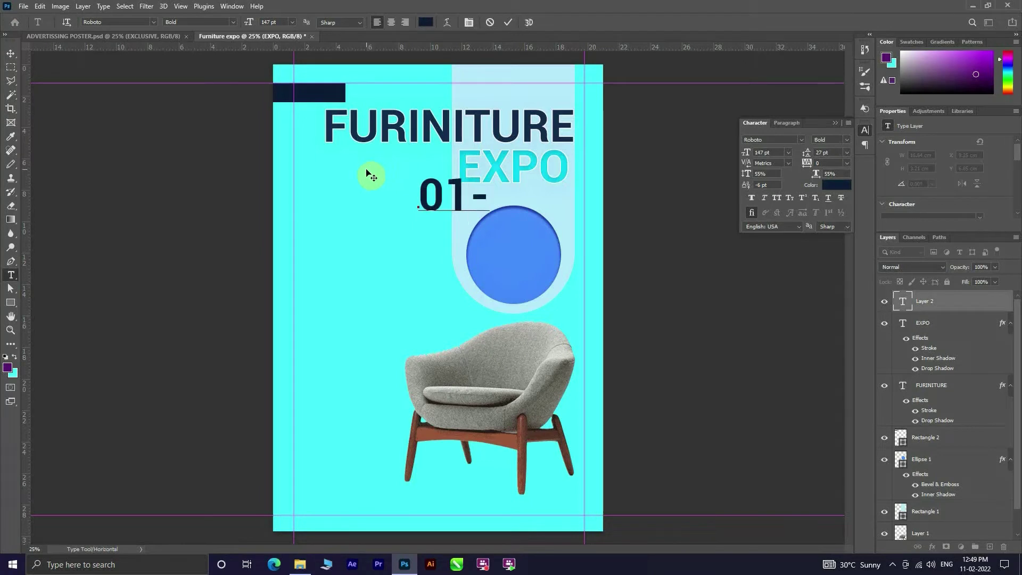
text(JI)
text(U)
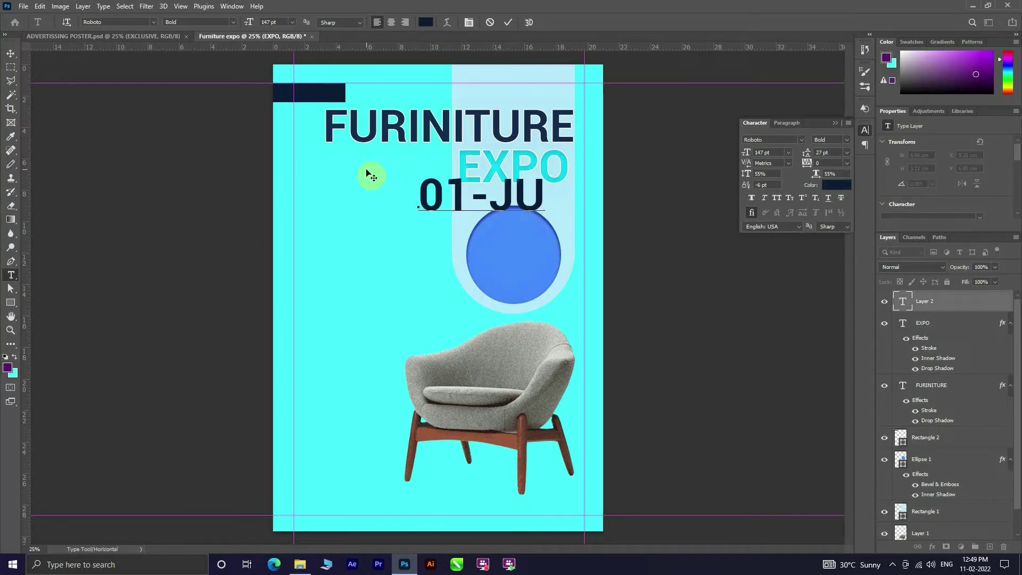
key(BackSpace)
text(UN-2)
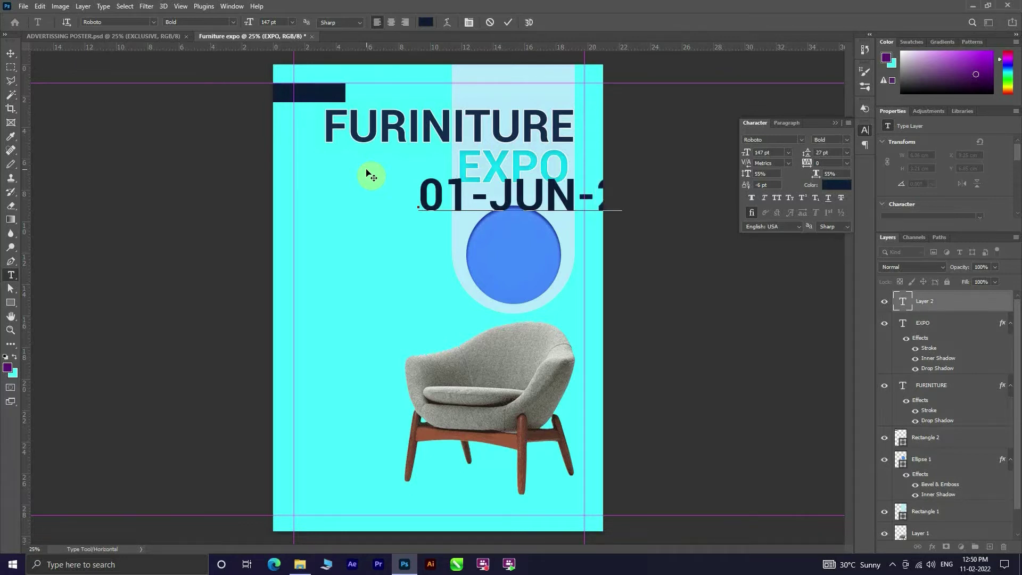
click(508, 23)
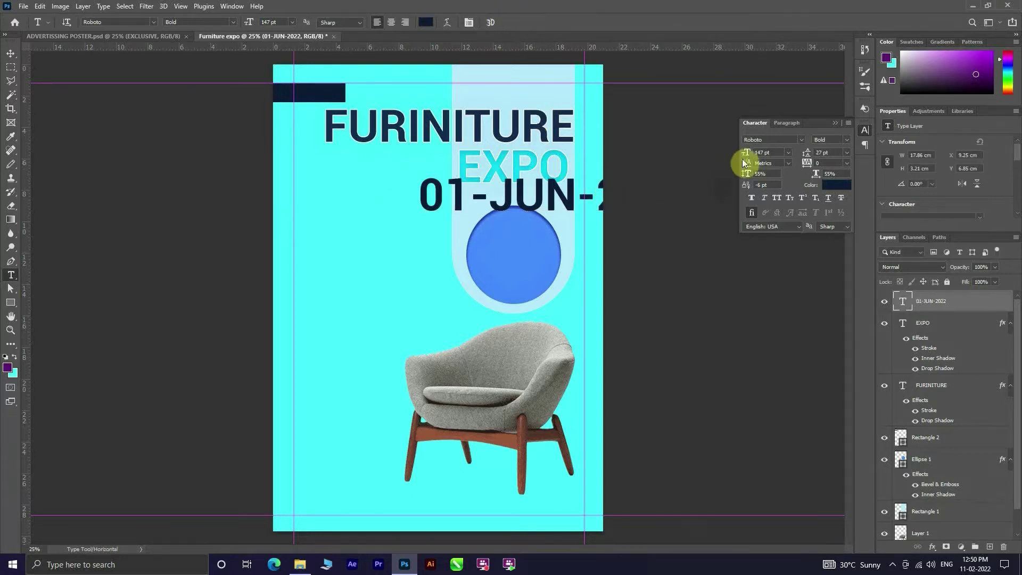
Shrink the date to about 61 pt and align it under EXPO's right edge.
drag(733, 159, 552, 200)
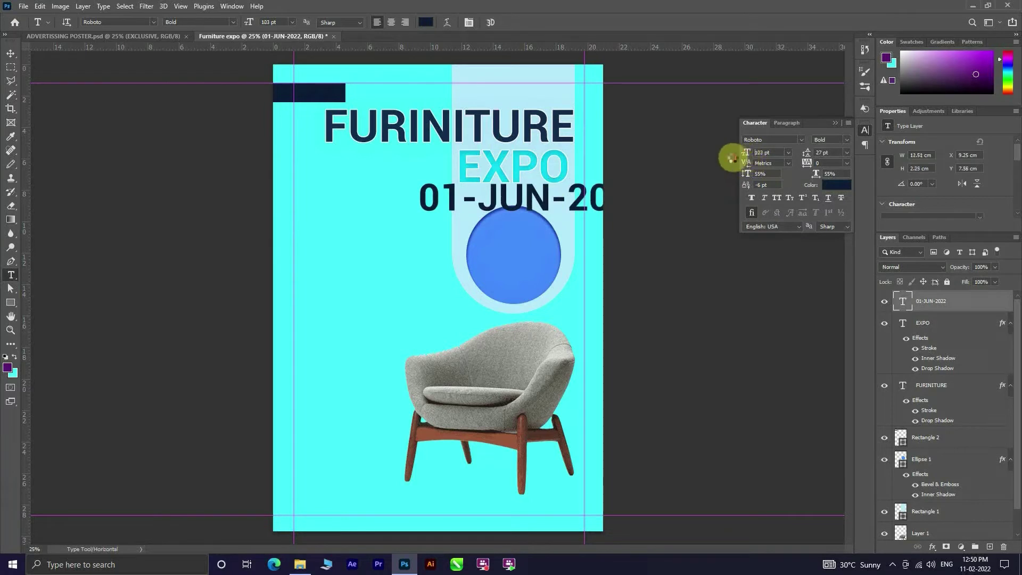
drag(749, 160, 650, 190)
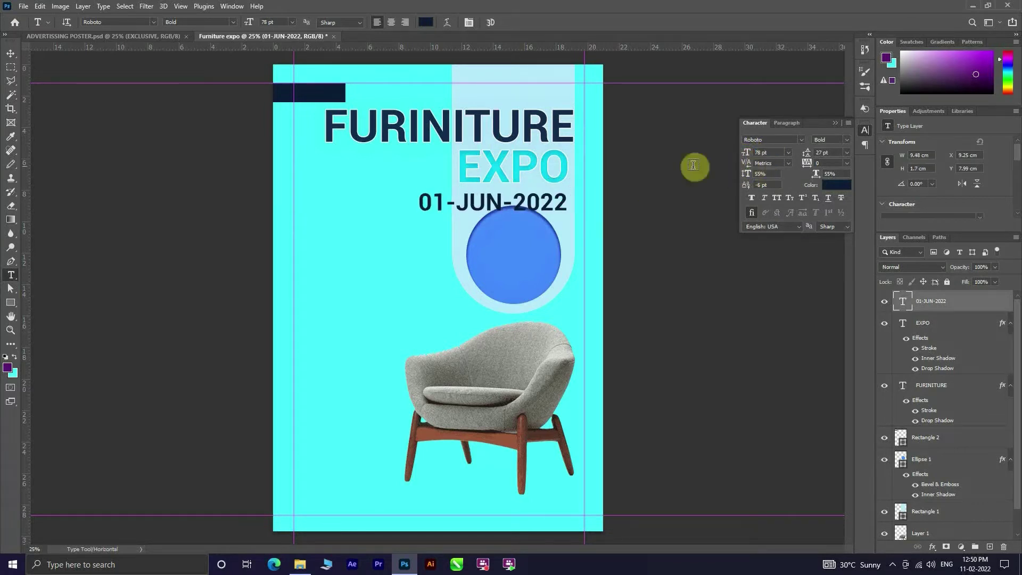
drag(749, 155, 747, 155)
click(10, 53)
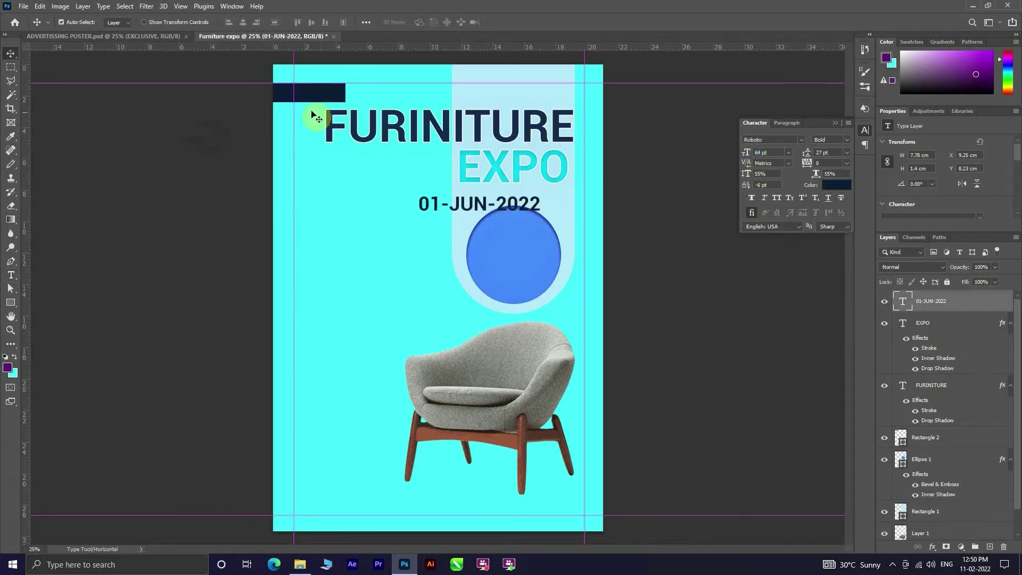
drag(478, 206, 546, 196)
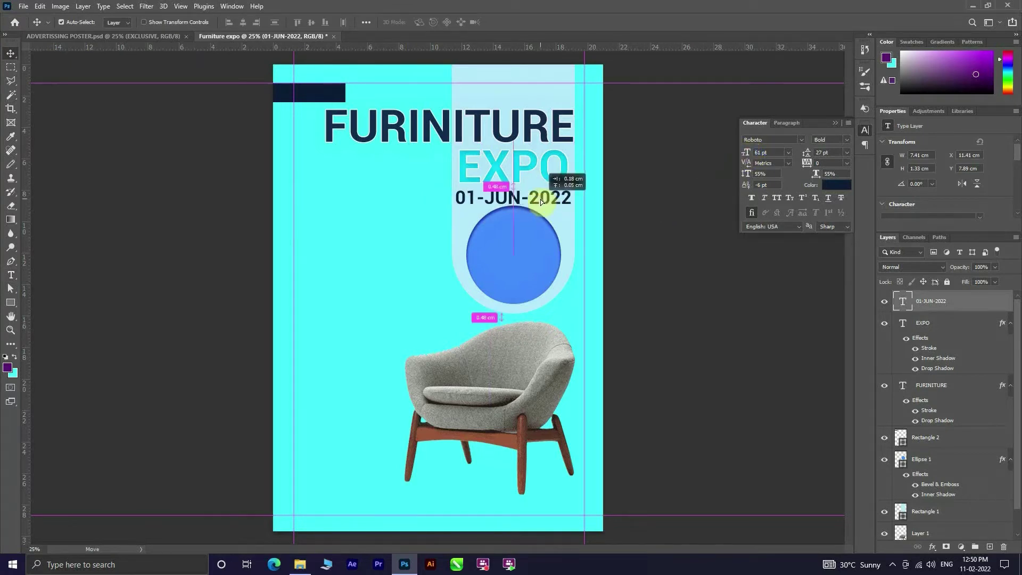
click(646, 232)
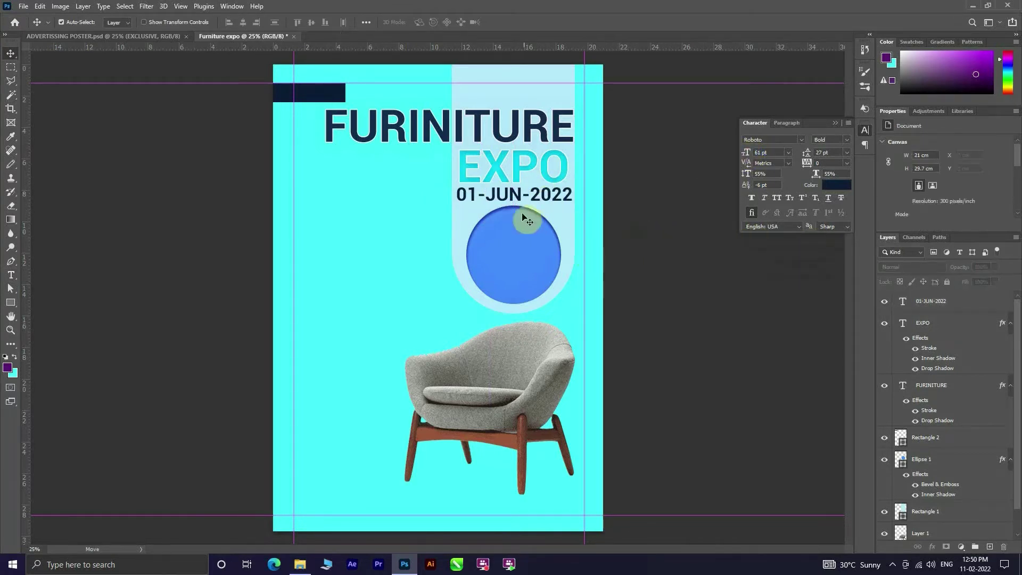
drag(526, 199, 527, 198)
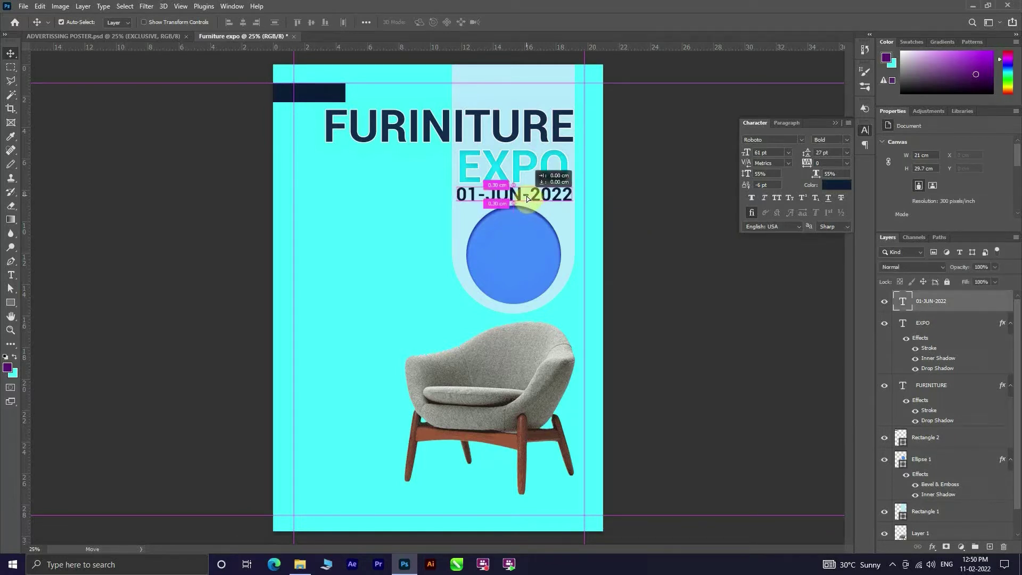
click(669, 247)
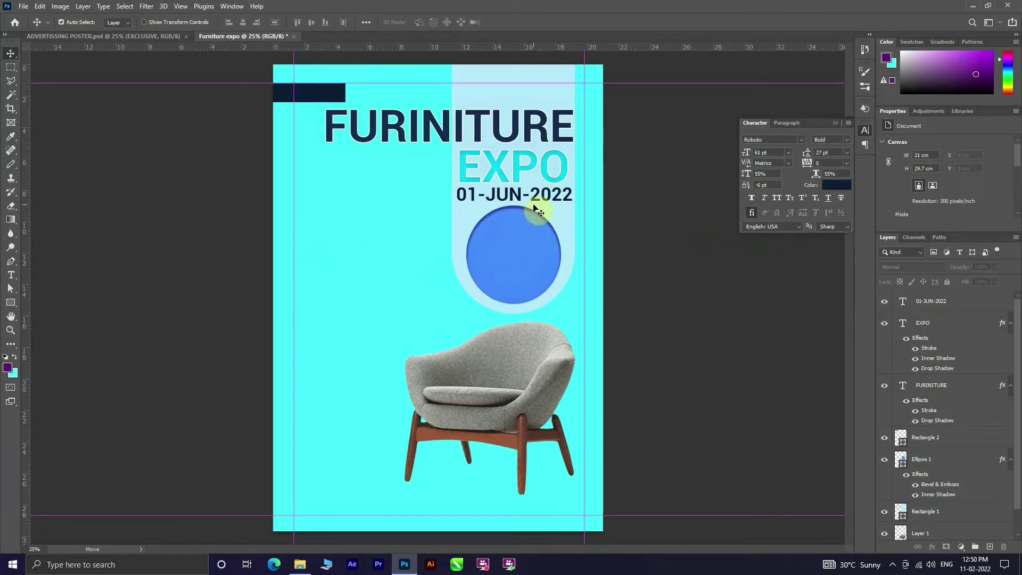
scroll(530, 211, up, 3)
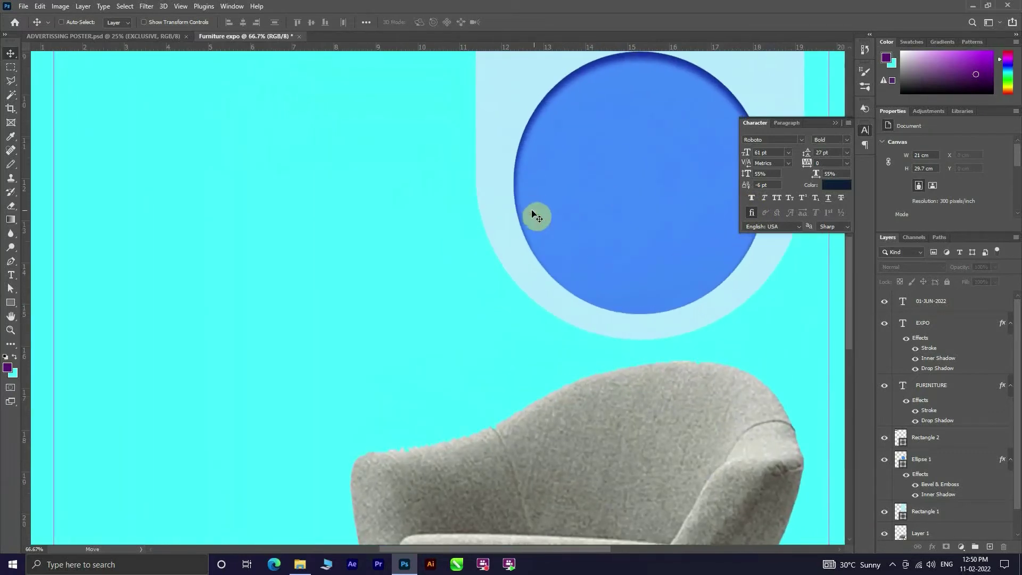
drag(539, 214, 437, 465)
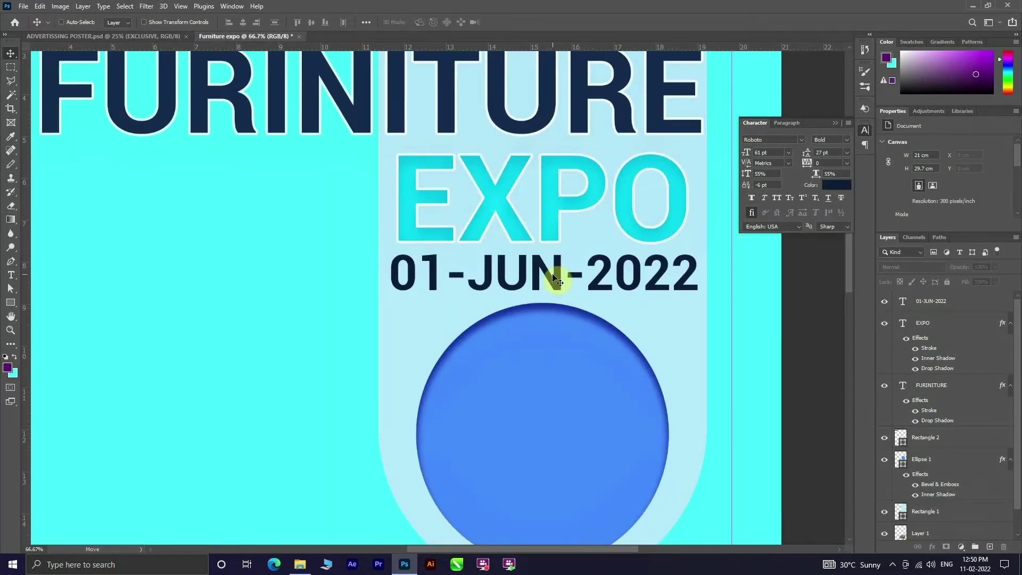
scroll(554, 277, up, 2)
scroll(554, 277, up, 2)
key(ctrl+minus)
key(ctrl+minus)
key(ctrl+minus)
key(ctrl+minus)
key(ctrl+minus)
click(11, 274)
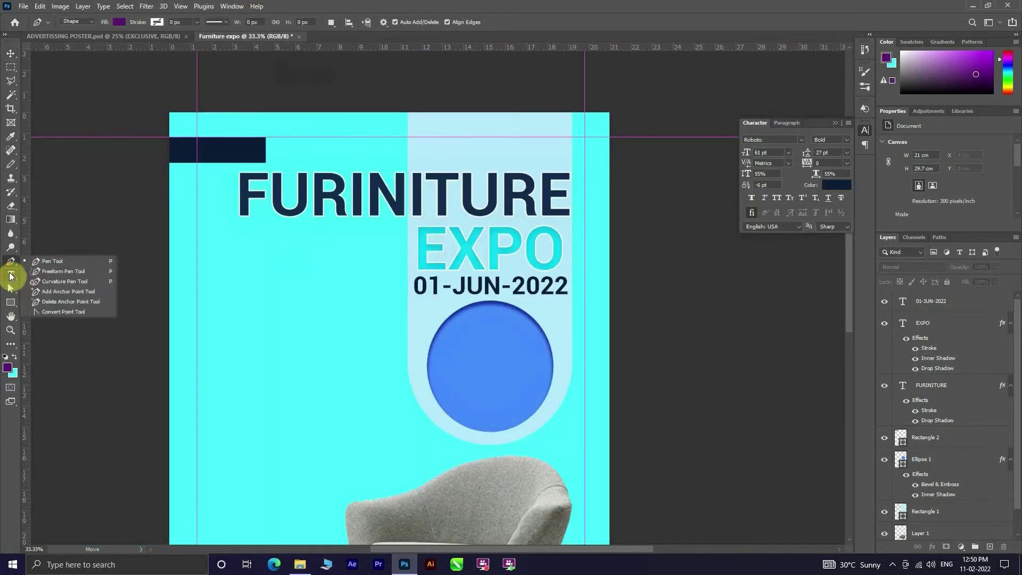
click(11, 53)
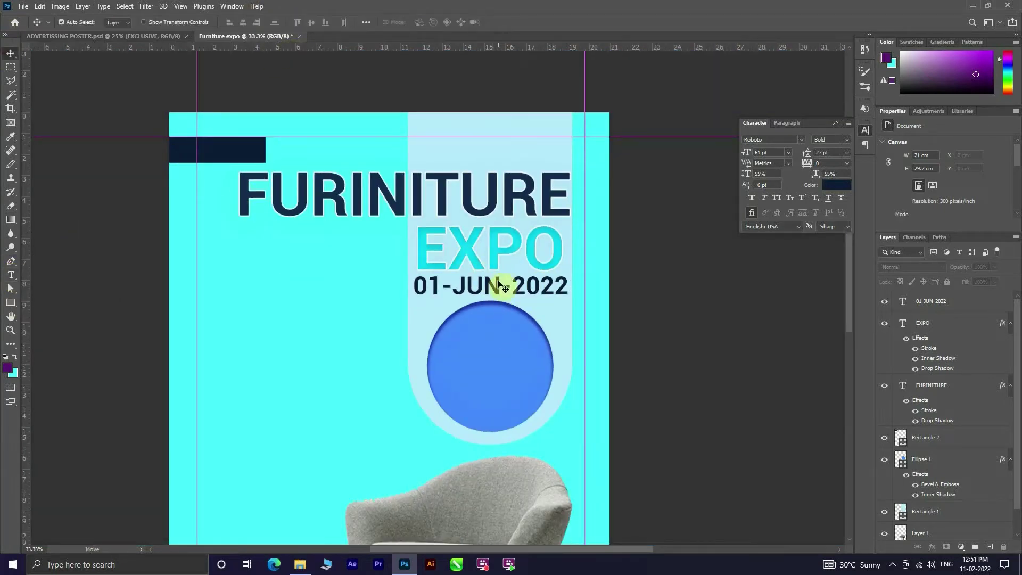
click(489, 285)
scroll(535, 248, down, 1)
scroll(527, 234, down, 2)
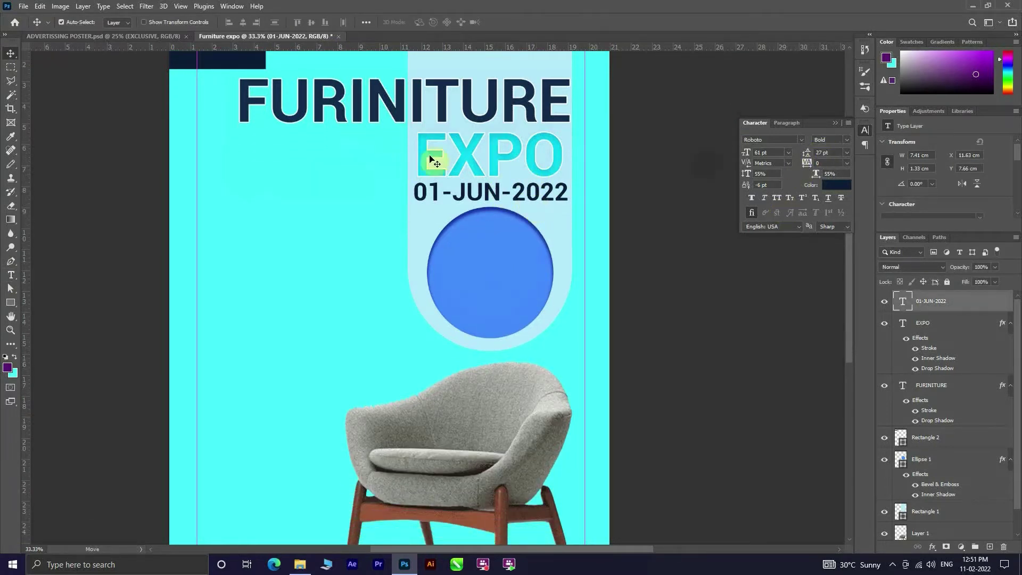
click(16, 275)
click(355, 23)
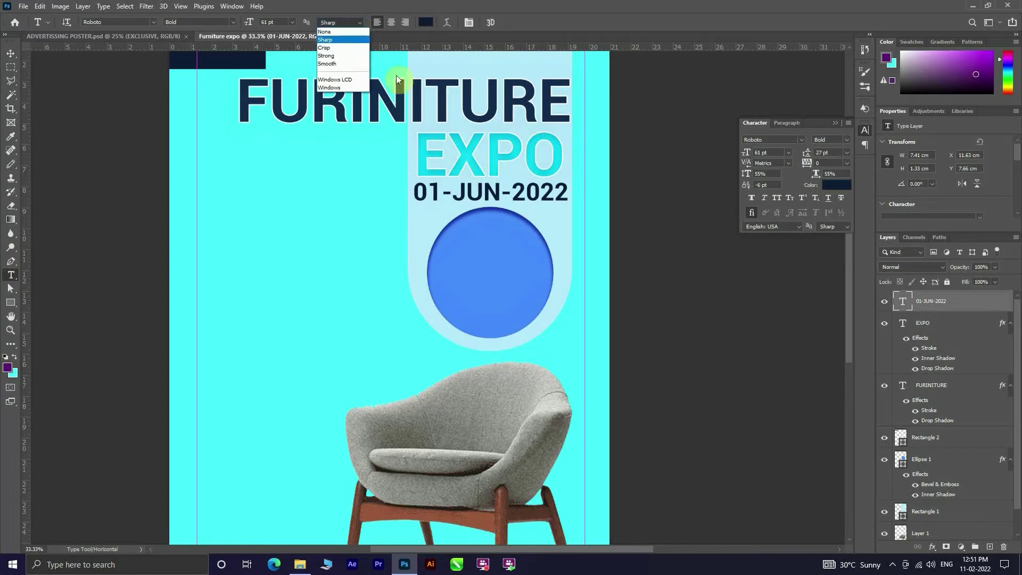
click(508, 190)
mouse_move(511, 192)
mouse_down()
mouse_move(407, 202)
mouse_move(559, 192)
mouse_move(404, 205)
mouse_up()
click(570, 202)
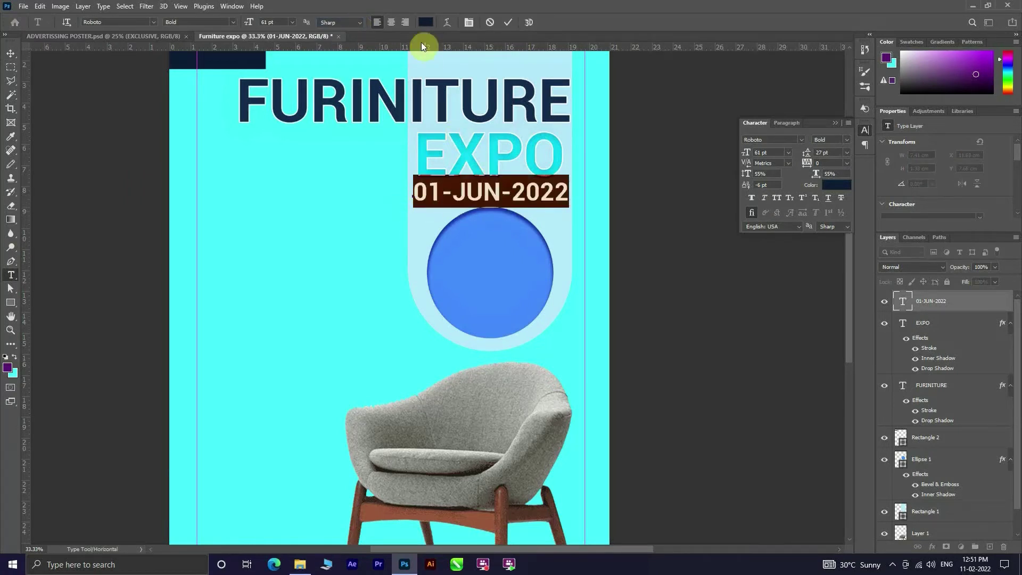
click(343, 24)
click(334, 61)
click(618, 221)
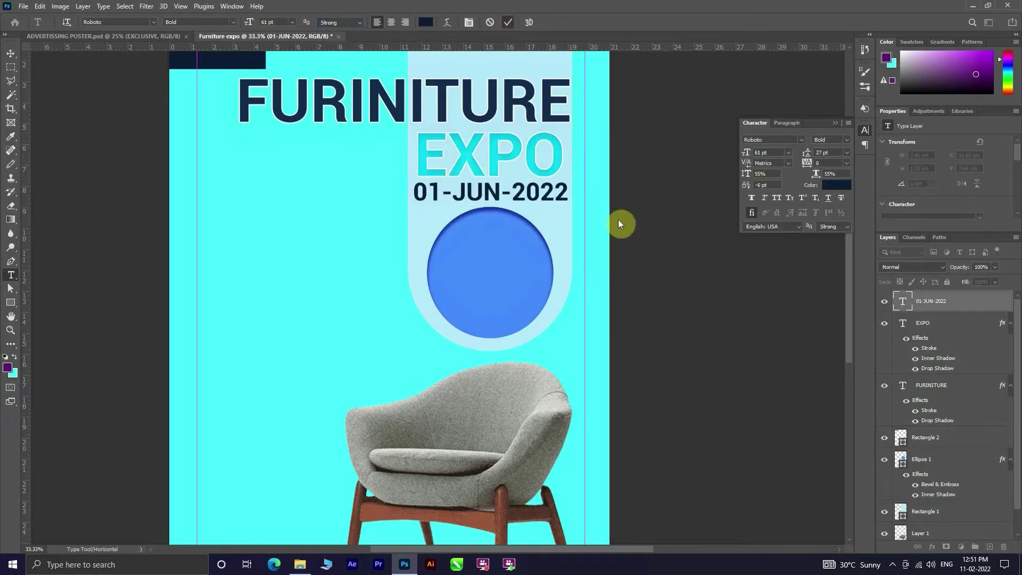
key(ctrl+plus)
key(ctrl+plus)
key(ctrl+plus)
drag(535, 378, 517, 438)
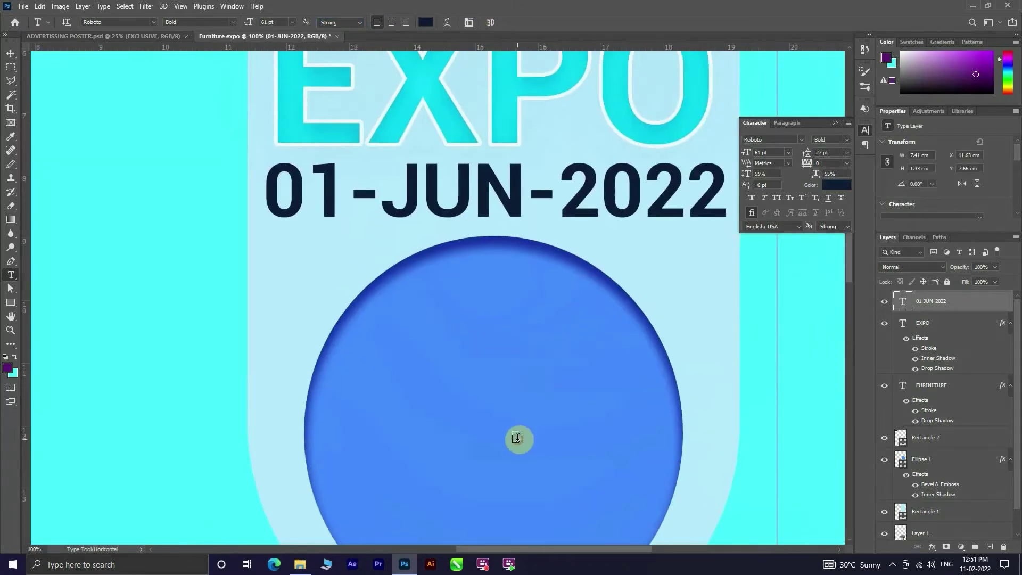
key(ctrl+plus)
scroll(489, 452, up, 3)
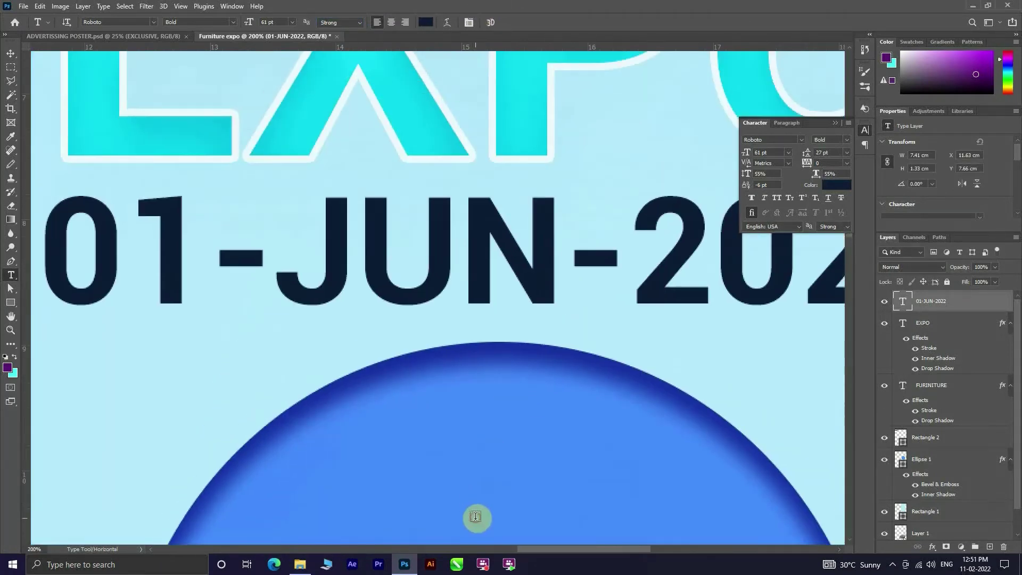
key(ctrl+minus)
key(ctrl+minus)
key(ctrl+minus)
key(ctrl+minus)
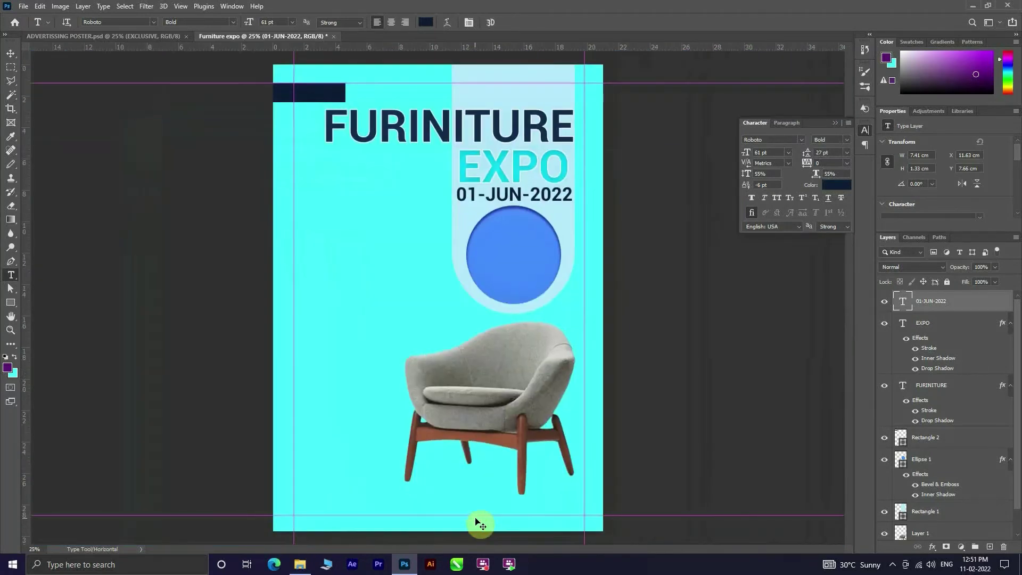
key(ctrl+minus)
click(363, 24)
click(347, 42)
Duplicate the FURINITURE heading lower on the poster and retype it as 'EXCLUSIVE'.
click(11, 53)
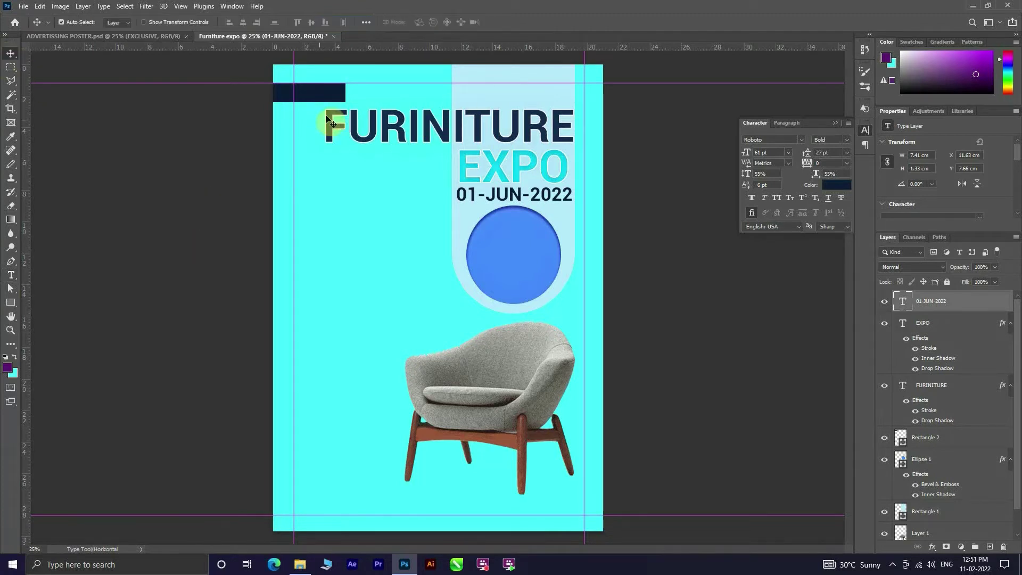
alt+drag(397, 125, 351, 252)
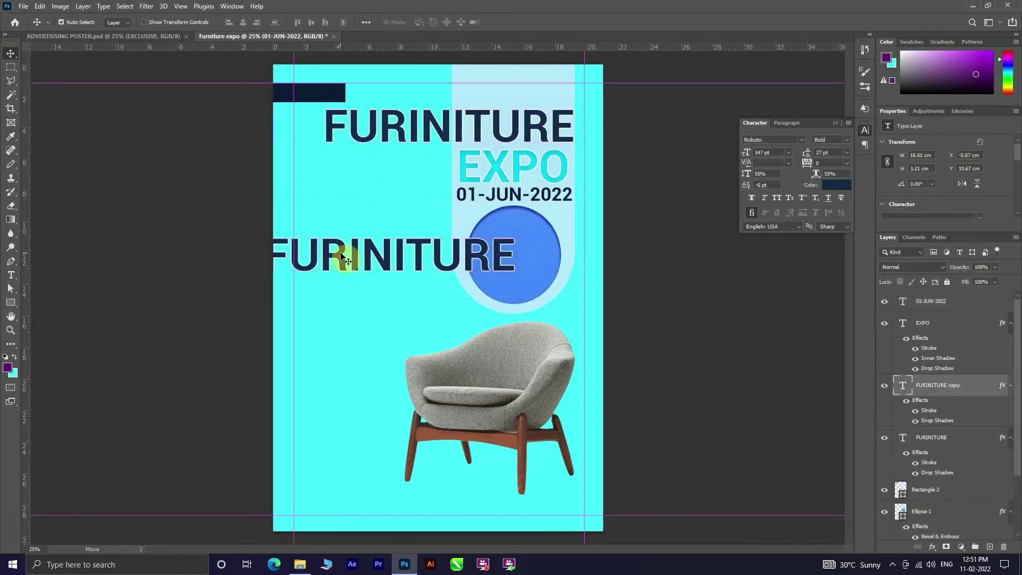
double_click(351, 252)
key(BackSpace)
text(EXCLUS)
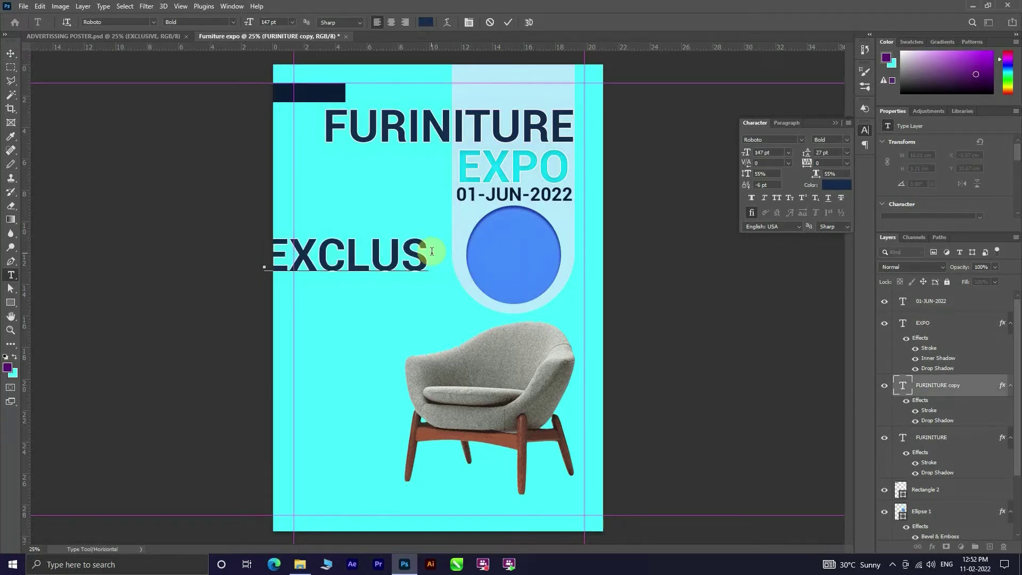
text(IVE)
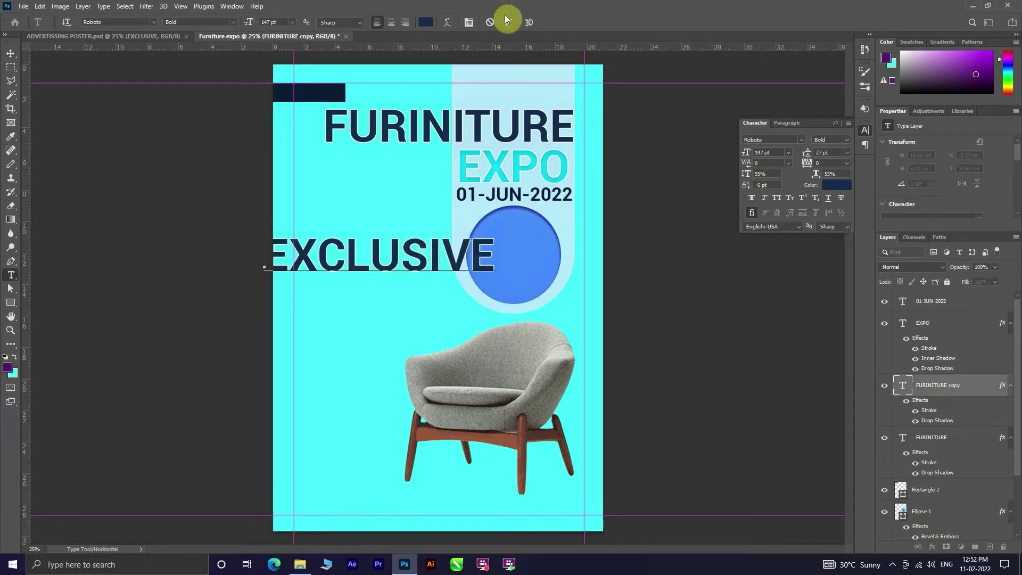
click(509, 22)
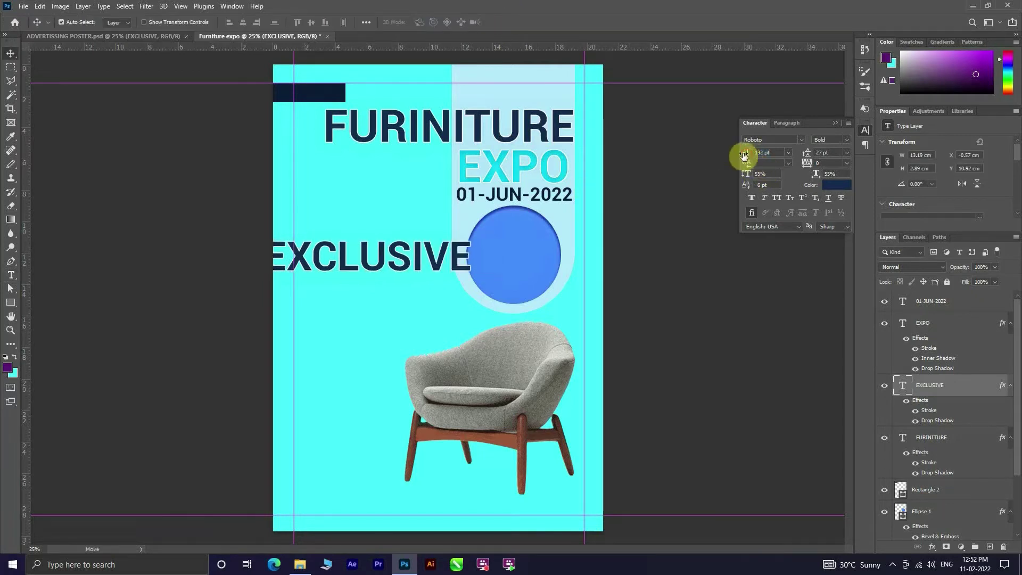
Resize EXCLUSIVE and position it left of the blue circle inside the margin.
drag(756, 155, 742, 164)
drag(387, 269, 418, 264)
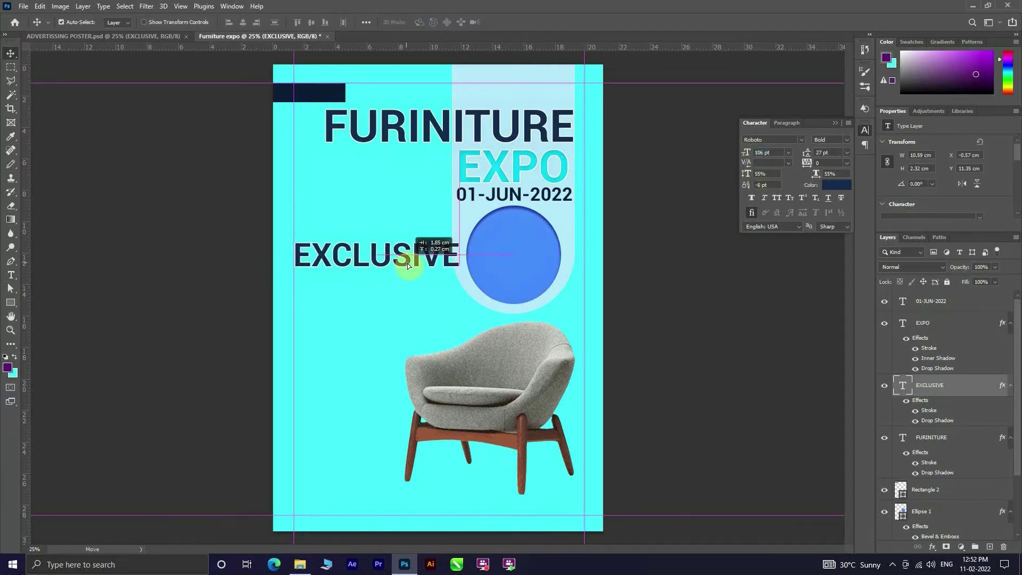
drag(747, 155, 674, 178)
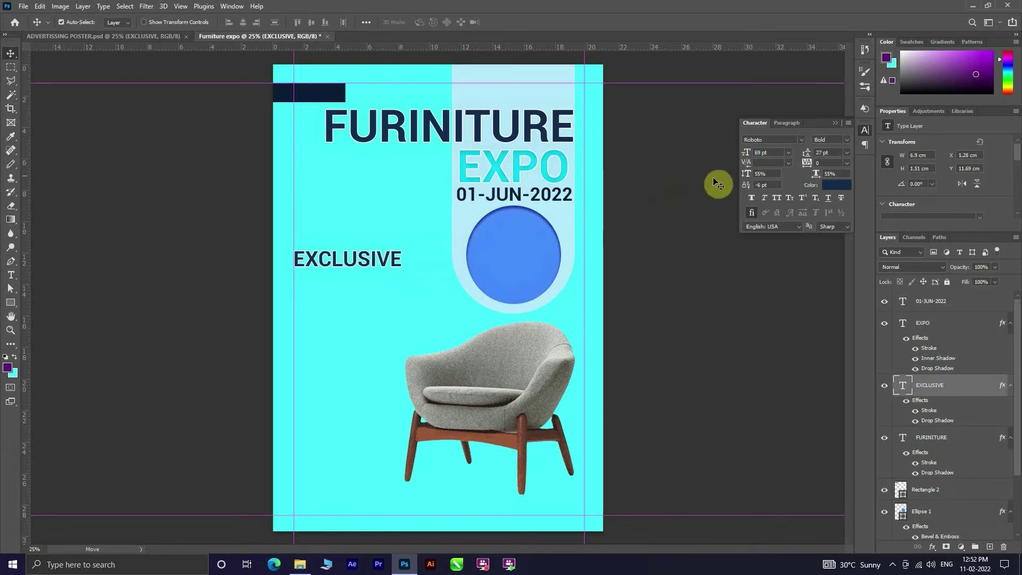
drag(749, 160, 670, 196)
drag(367, 257, 368, 246)
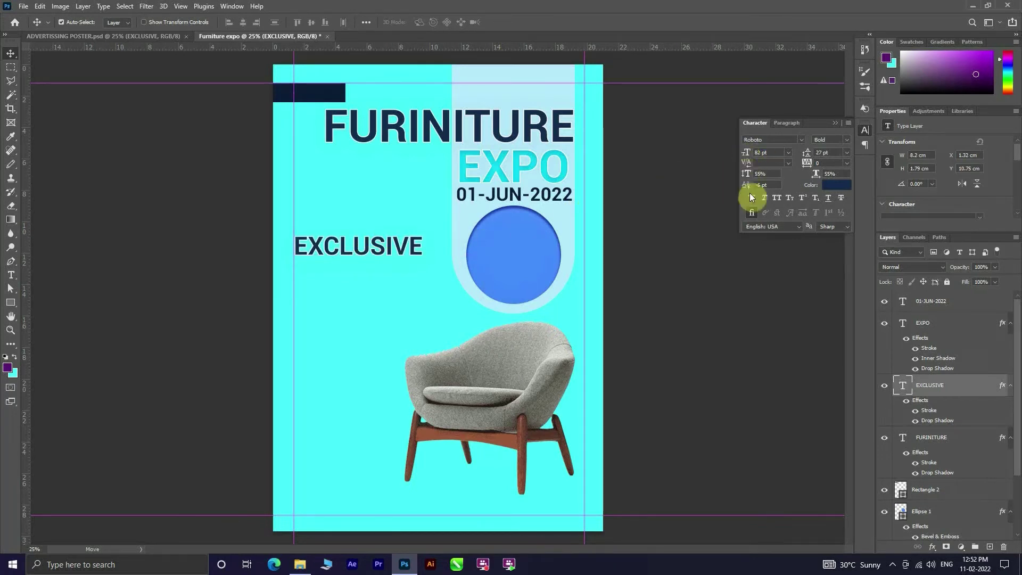
drag(749, 153, 750, 158)
drag(350, 251, 350, 257)
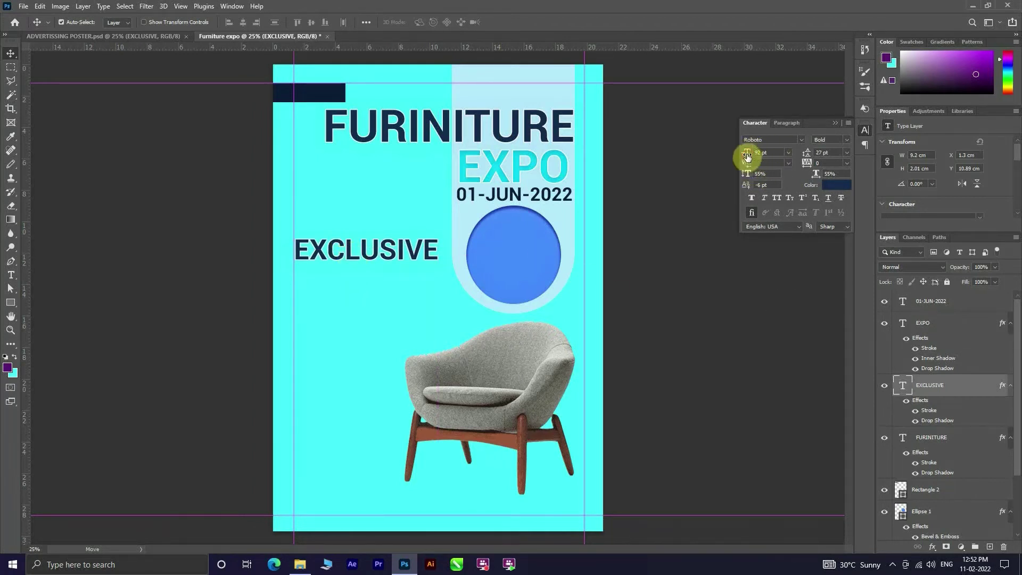
drag(749, 154, 747, 158)
click(683, 337)
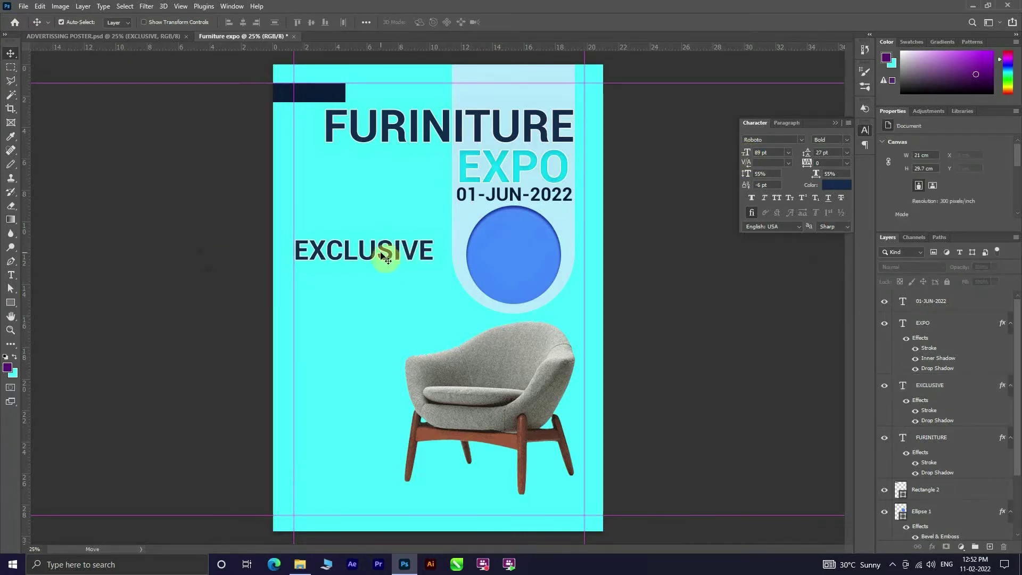
drag(366, 258, 364, 258)
click(692, 266)
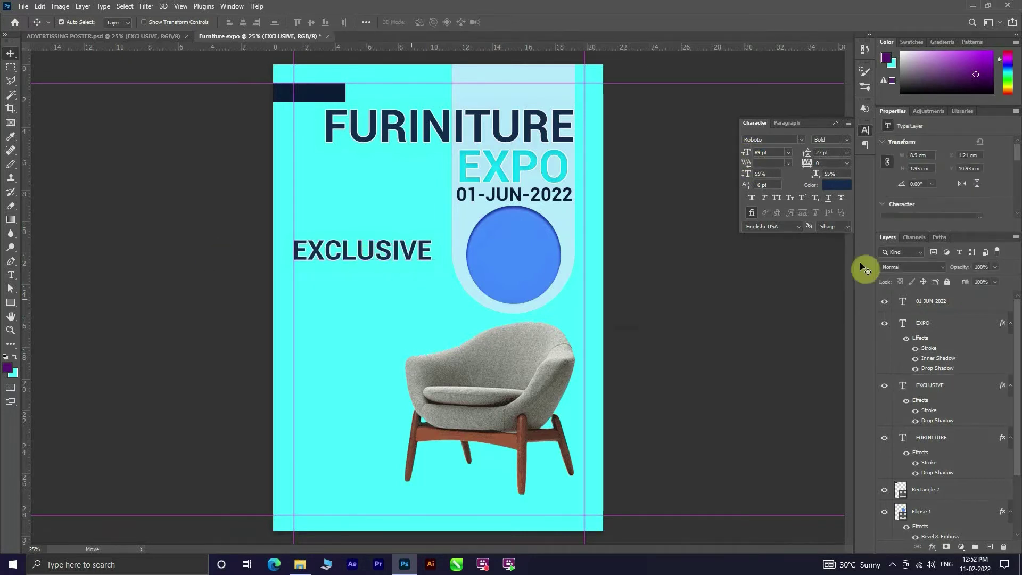
Type a new 'FURNITURE' text line below EXCLUSIVE.
click(10, 275)
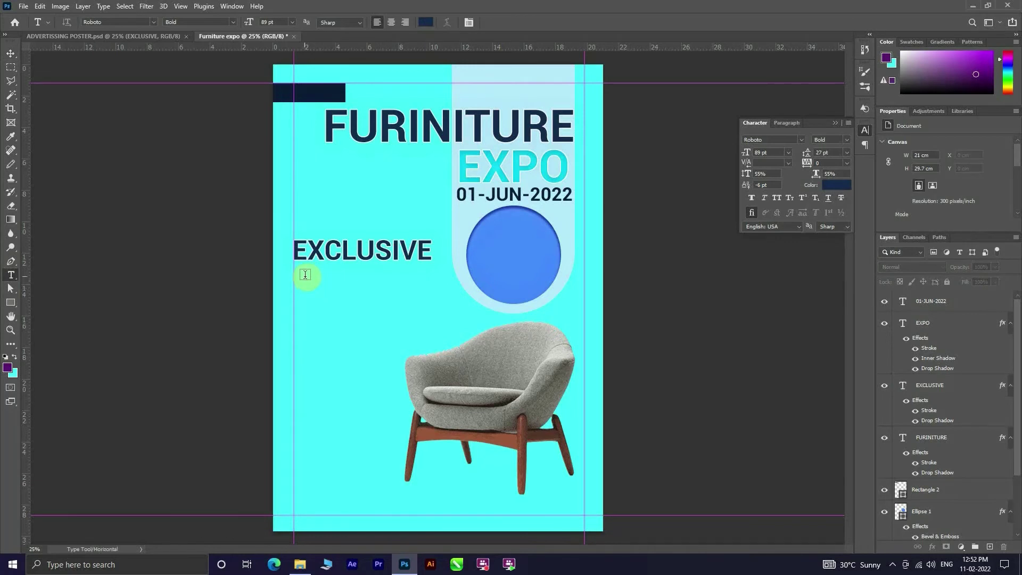
click(305, 275)
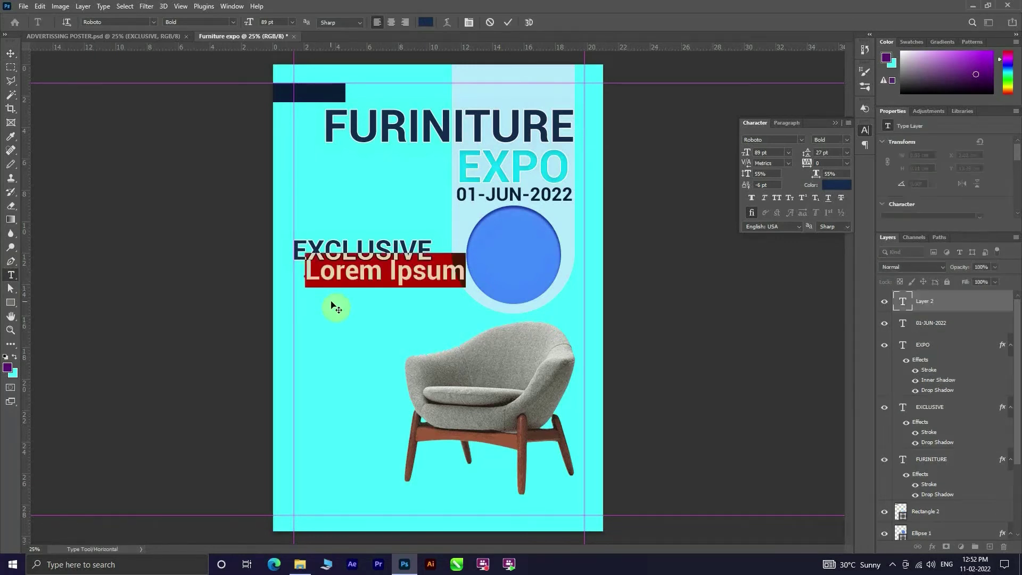
text(FURNI)
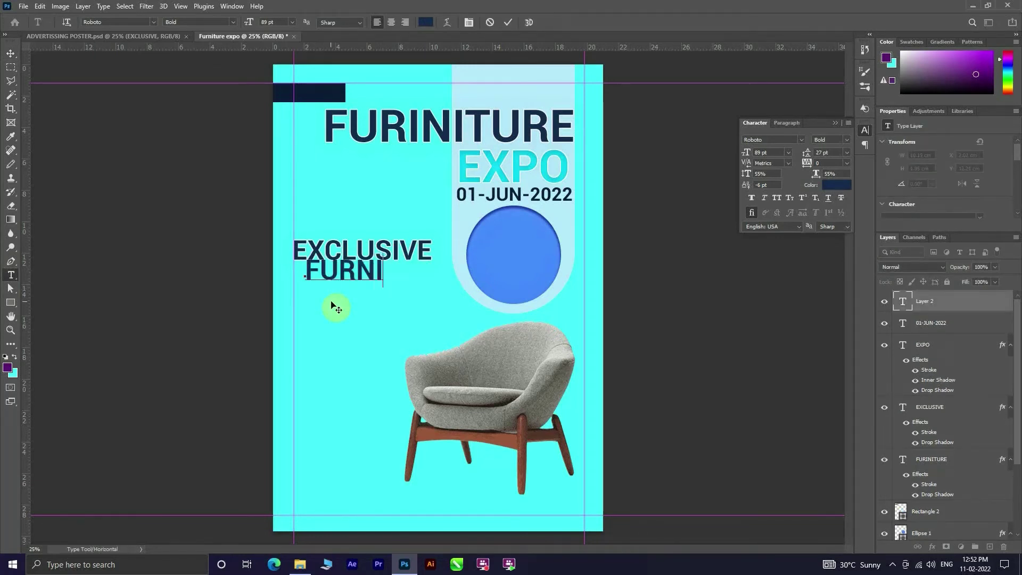
text(TURE)
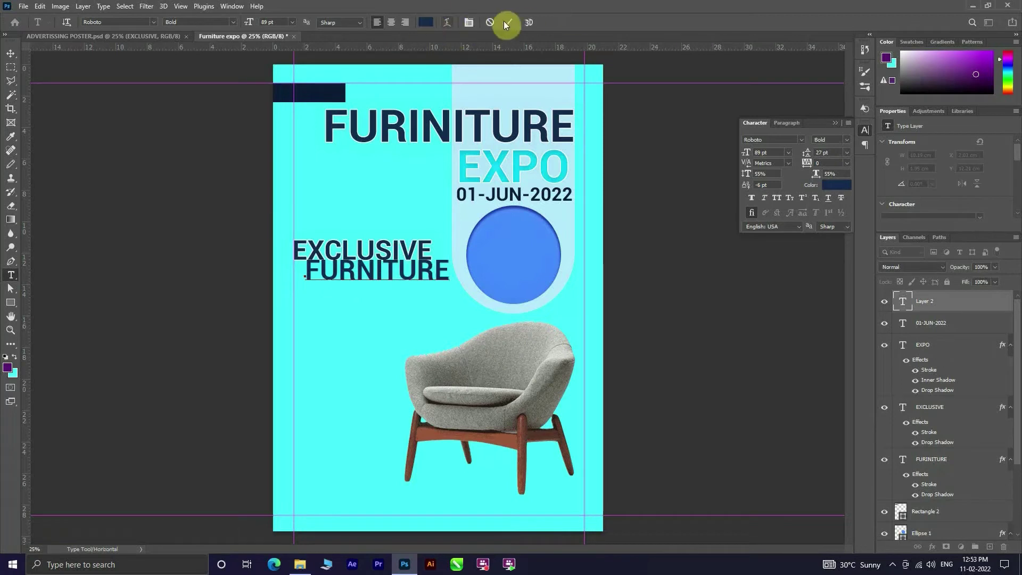
click(506, 22)
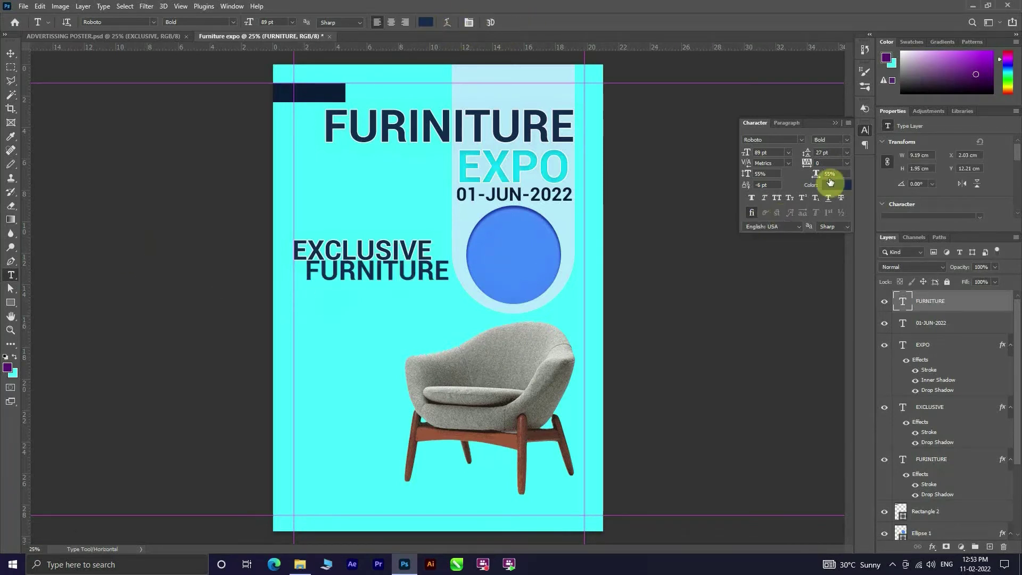
Colour FURNITURE blue, shrink it to 72 pt and left-align it under EXCLUSIVE.
click(830, 182)
mouse_move(106, 66)
mouse_down()
mouse_move(83, 68)
mouse_move(96, 73)
mouse_move(163, 48)
mouse_up()
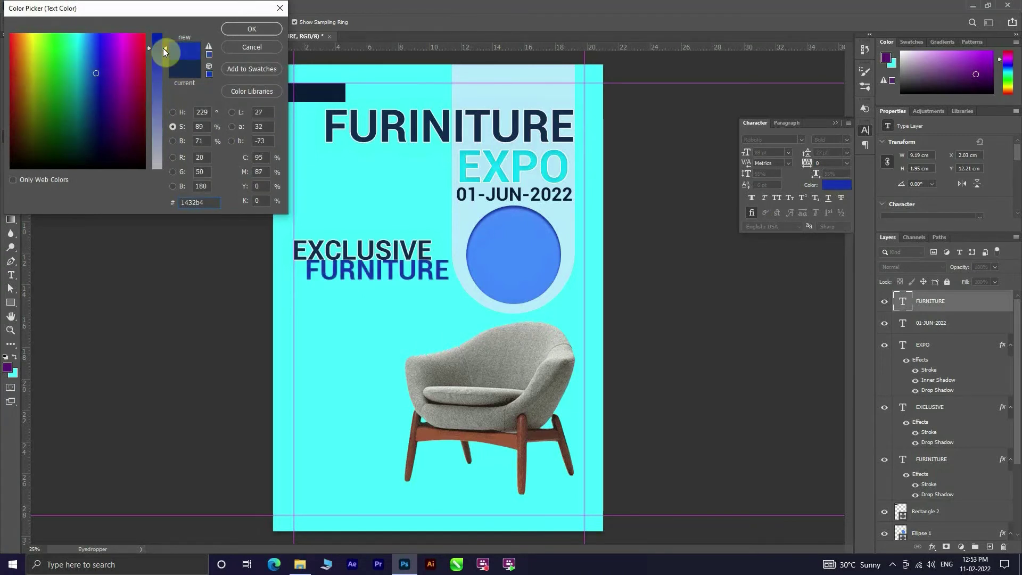
click(255, 29)
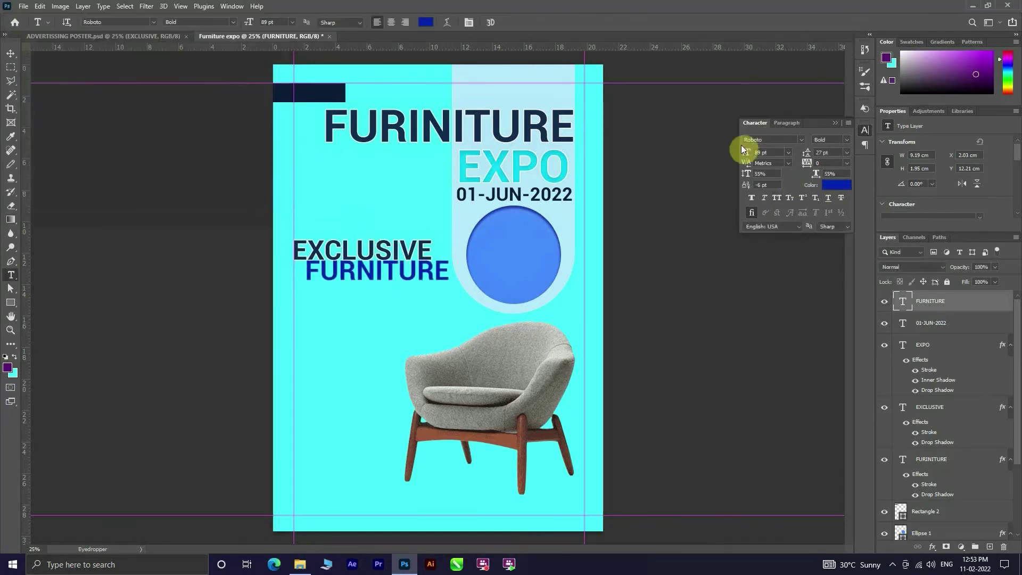
drag(738, 154, 702, 160)
click(10, 53)
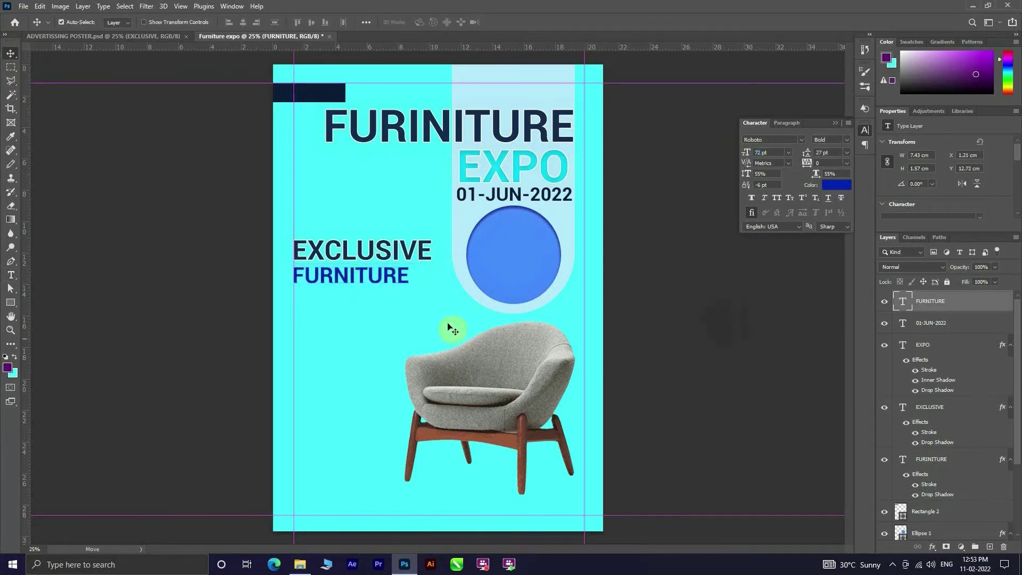
drag(370, 276, 356, 273)
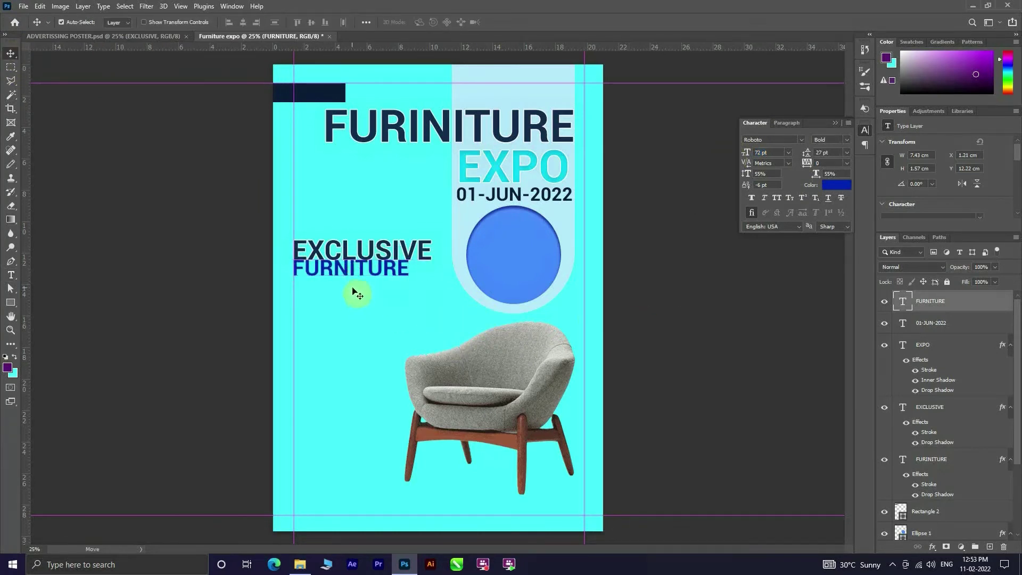
click(638, 329)
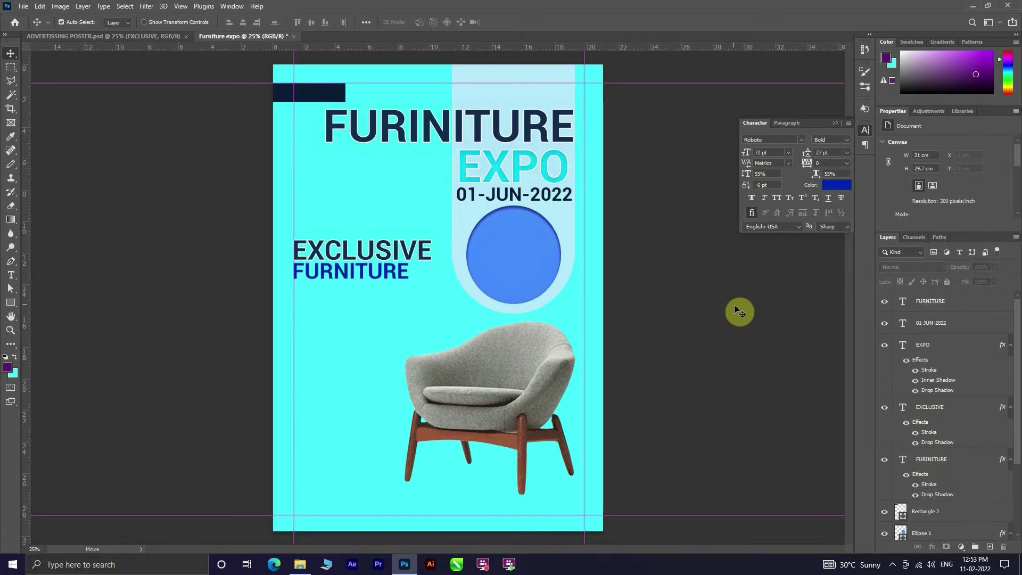
click(11, 275)
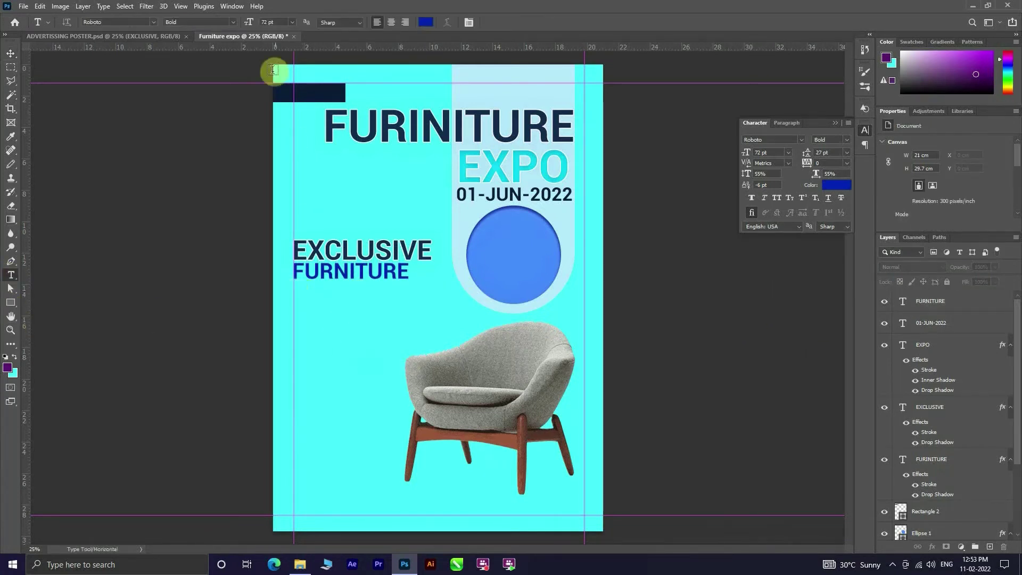
Draw a Lorem ipsum paragraph box below FURNITURE and size its text to about 21 pt.
click(292, 22)
click(285, 85)
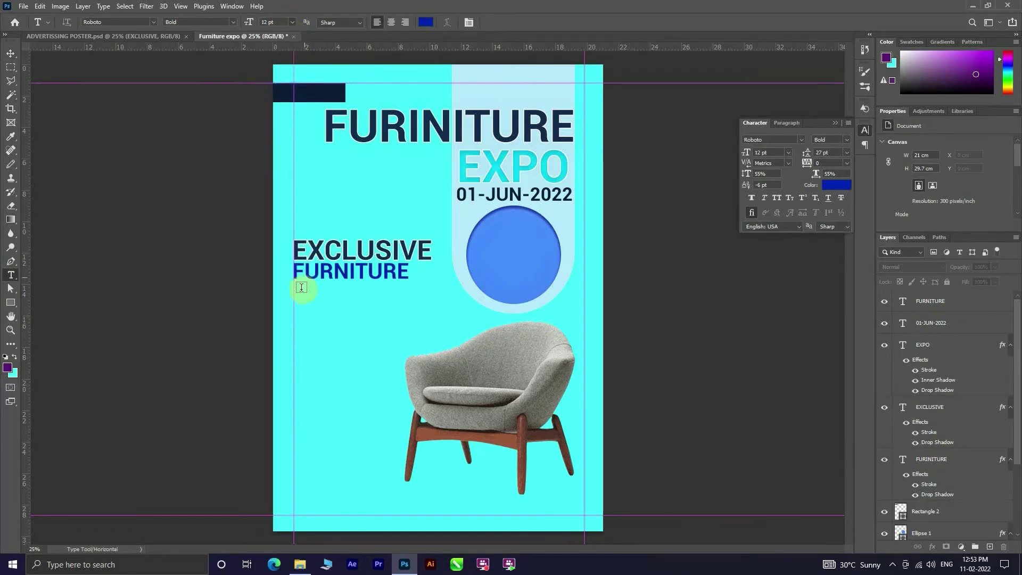
mouse_move(294, 288)
mouse_down()
mouse_move(424, 377)
mouse_move(427, 353)
mouse_up()
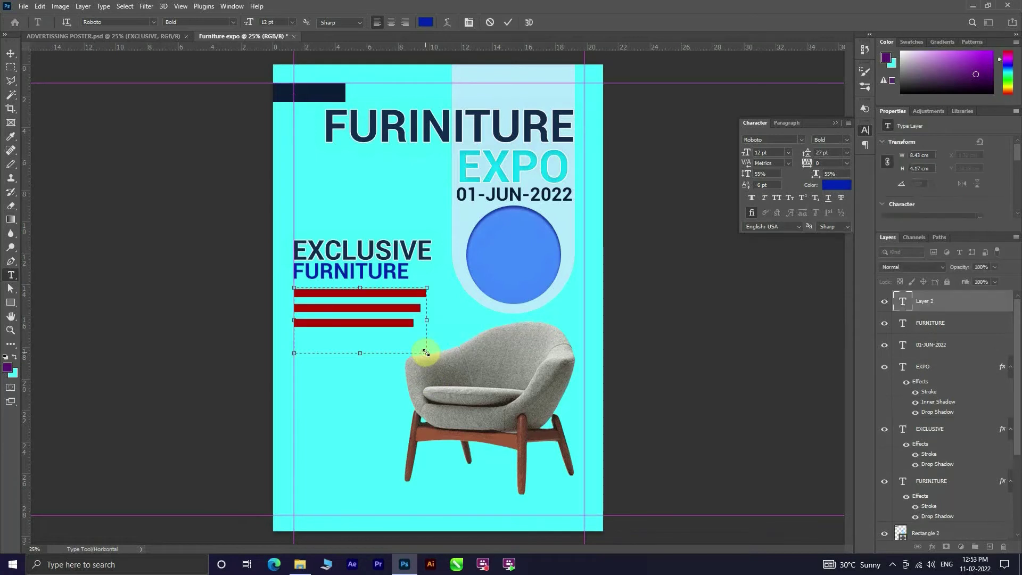
mouse_move(808, 154)
mouse_down()
mouse_move(797, 158)
mouse_move(806, 161)
mouse_up()
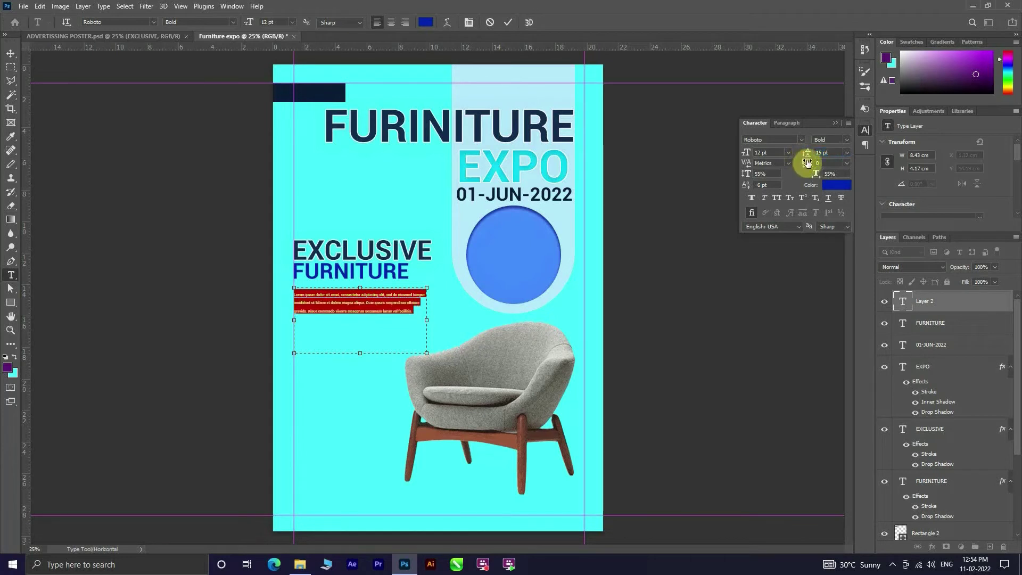
click(532, 31)
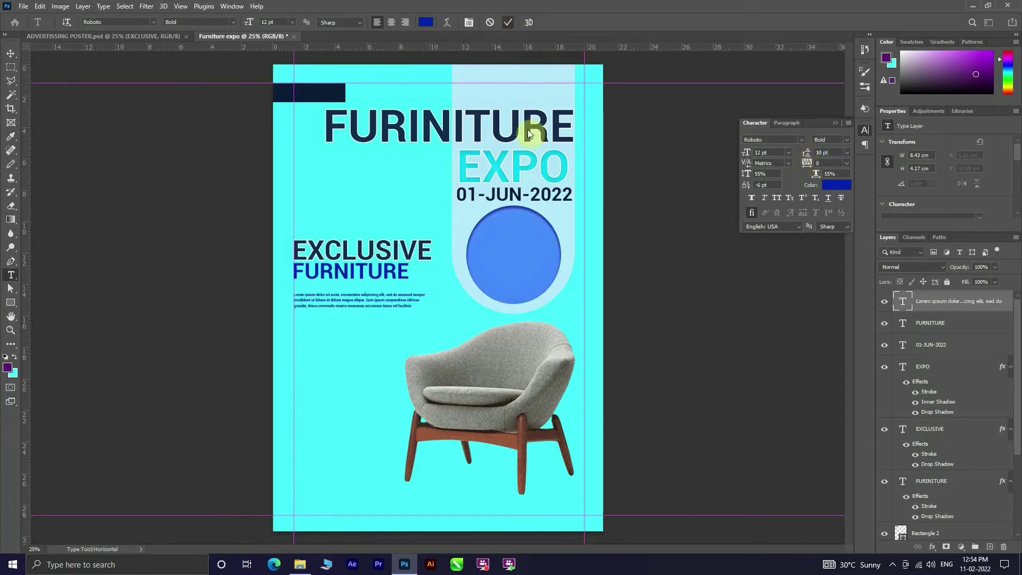
click(756, 153)
text(43)
key(Return)
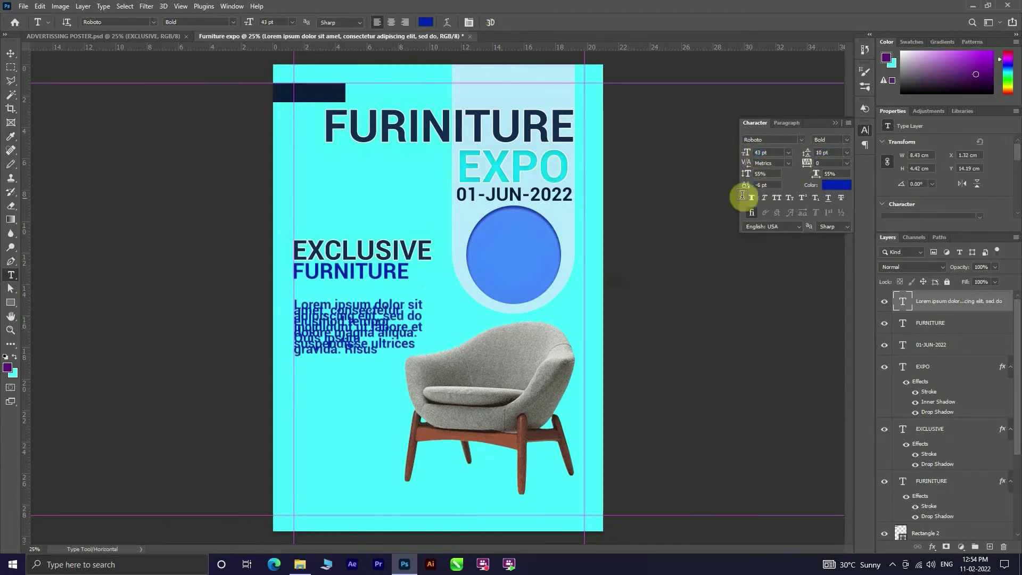
drag(748, 157, 750, 158)
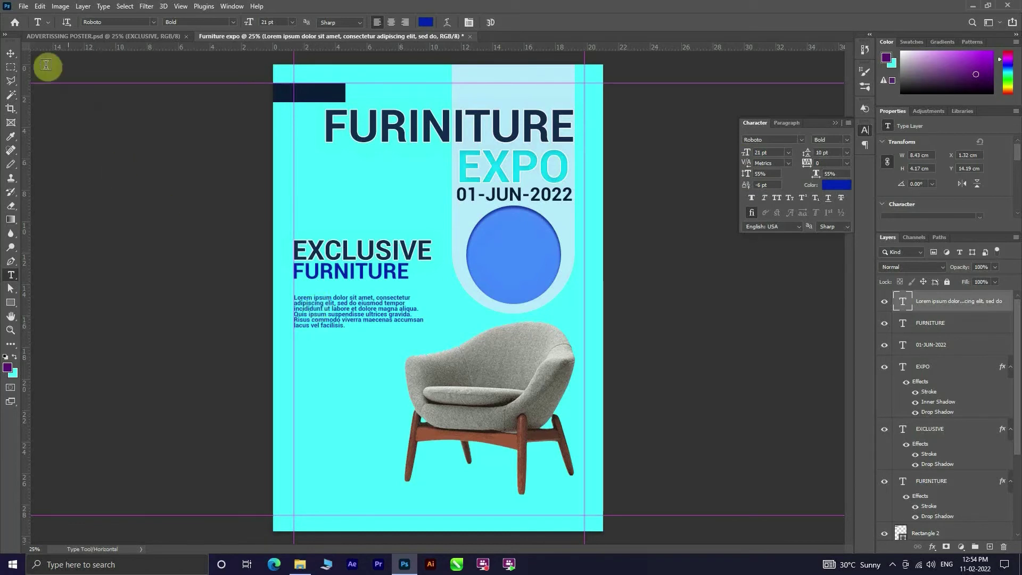
mouse_move(342, 309)
mouse_down()
mouse_move(421, 333)
mouse_move(431, 397)
mouse_up()
click(508, 22)
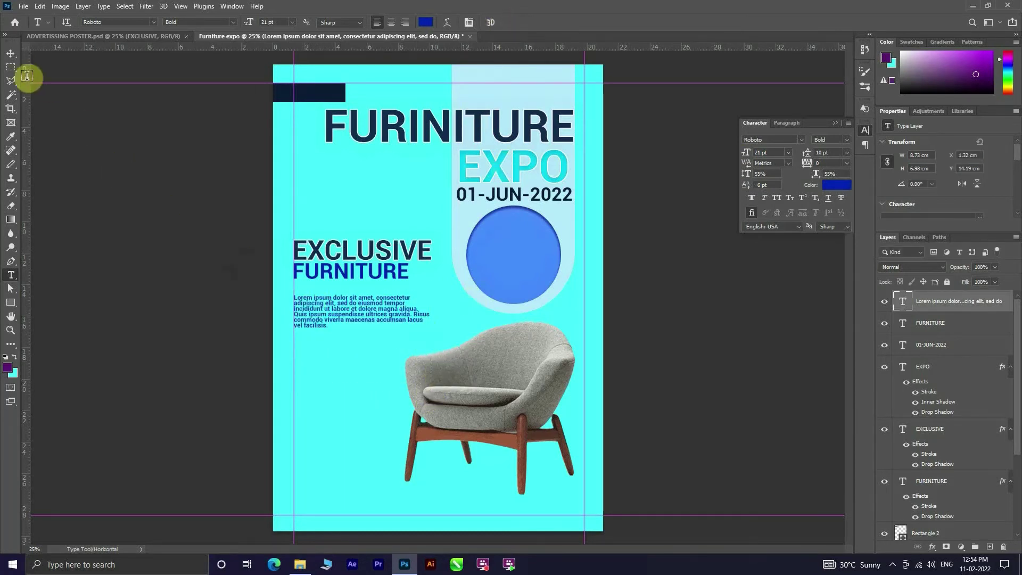
Colour the paragraph black and move it up just under FURNITURE.
click(841, 186)
click(99, 169)
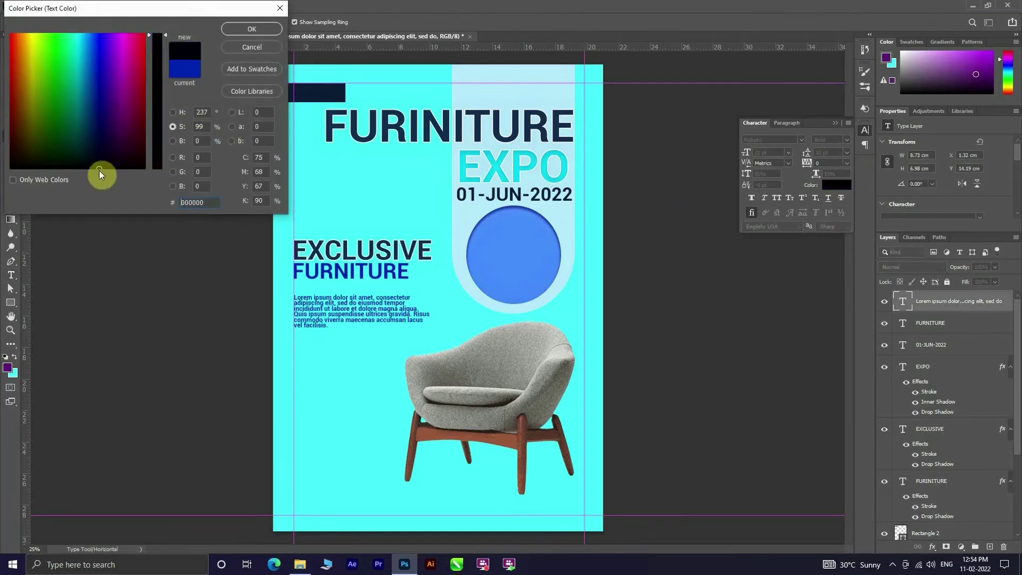
click(247, 29)
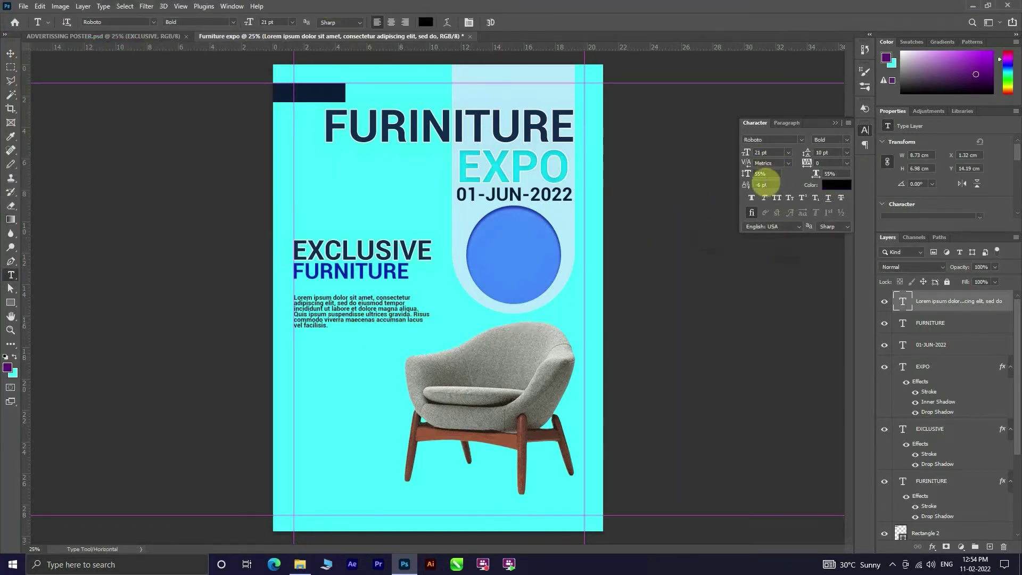
click(10, 54)
drag(337, 315, 338, 299)
Set the Lorem ipsum paragraph to 29 pt and nudge it slightly up and left.
click(756, 426)
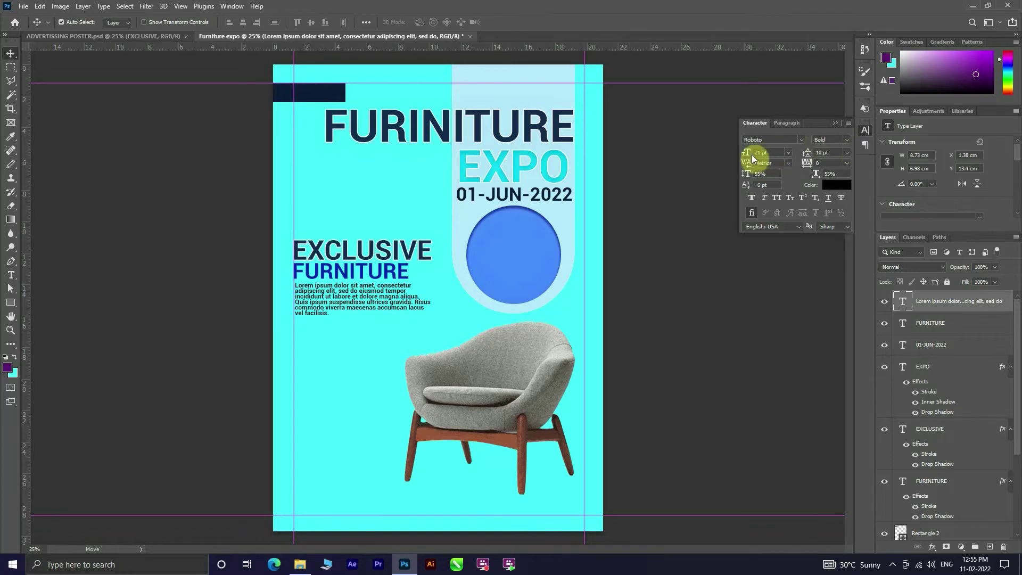
key(Return)
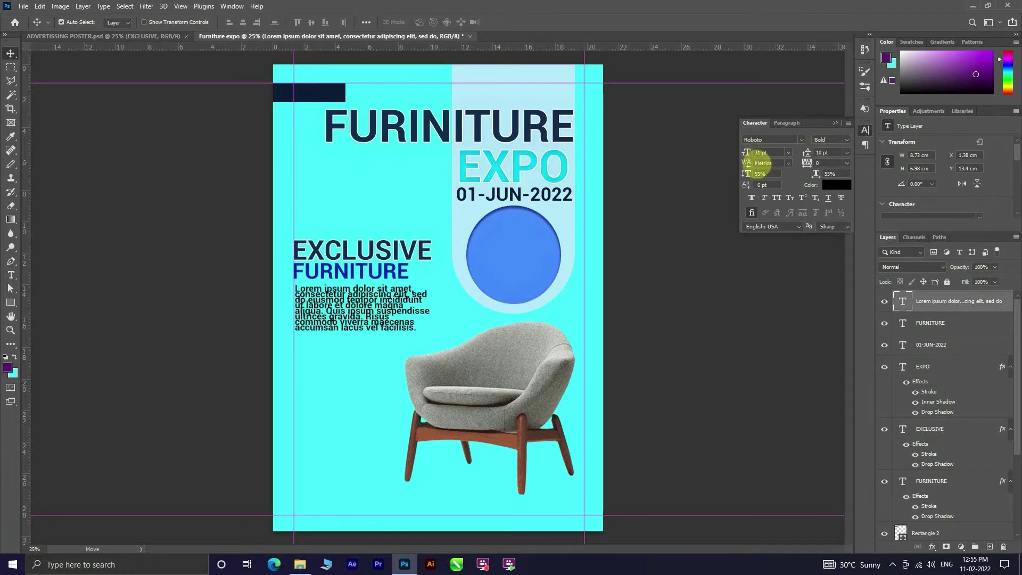
drag(810, 154, 817, 160)
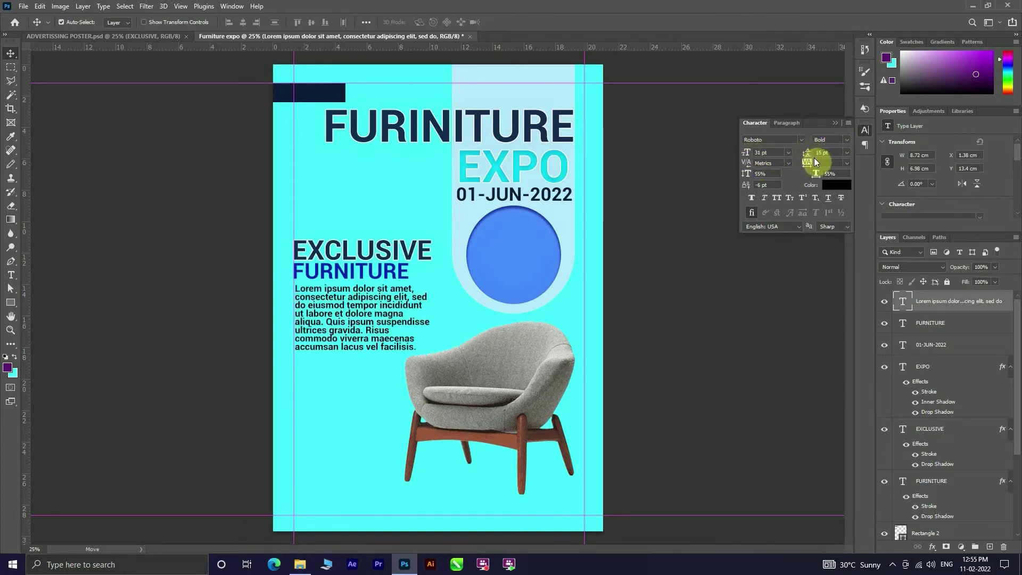
drag(743, 153, 734, 154)
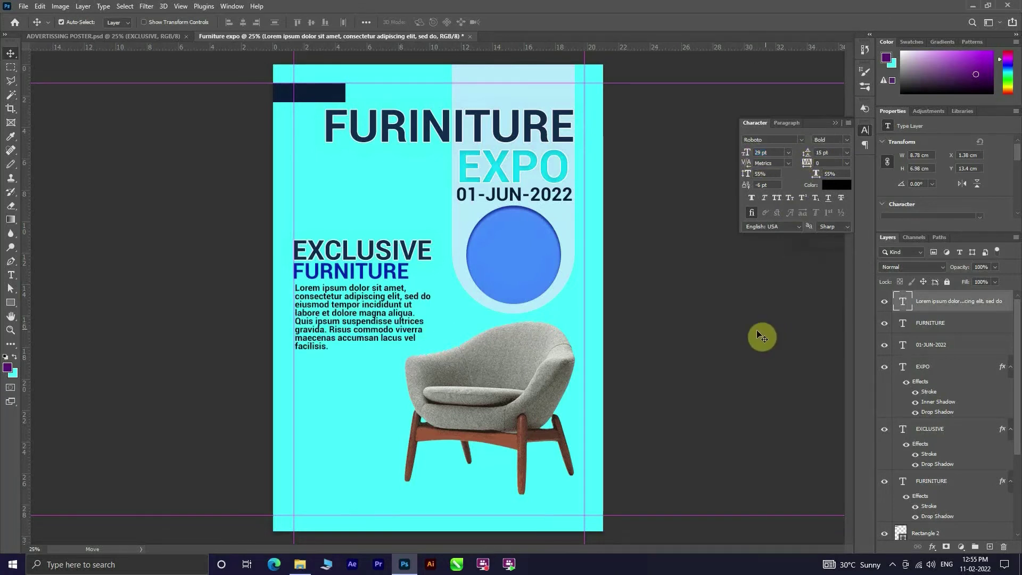
click(727, 341)
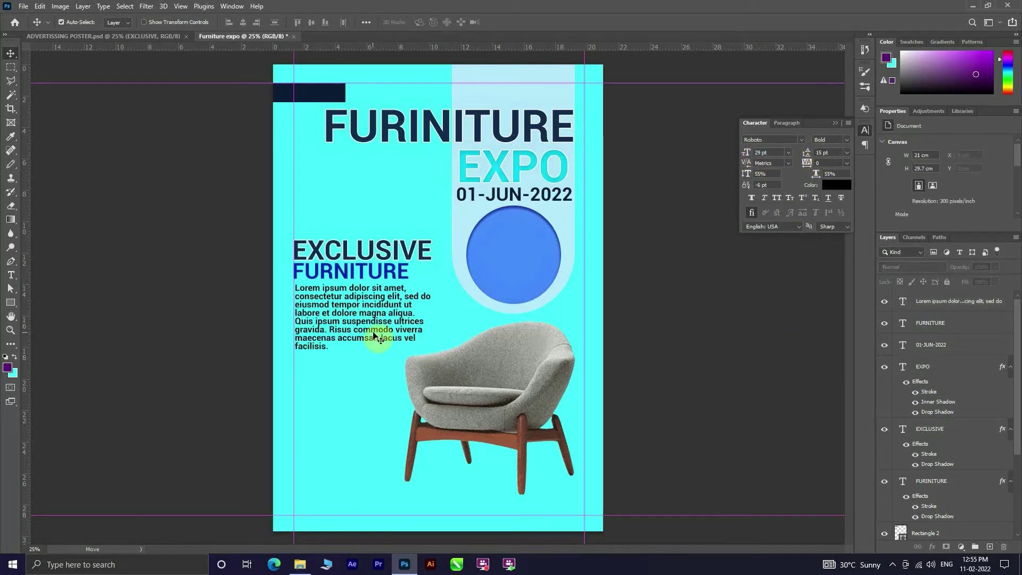
drag(374, 336, 373, 335)
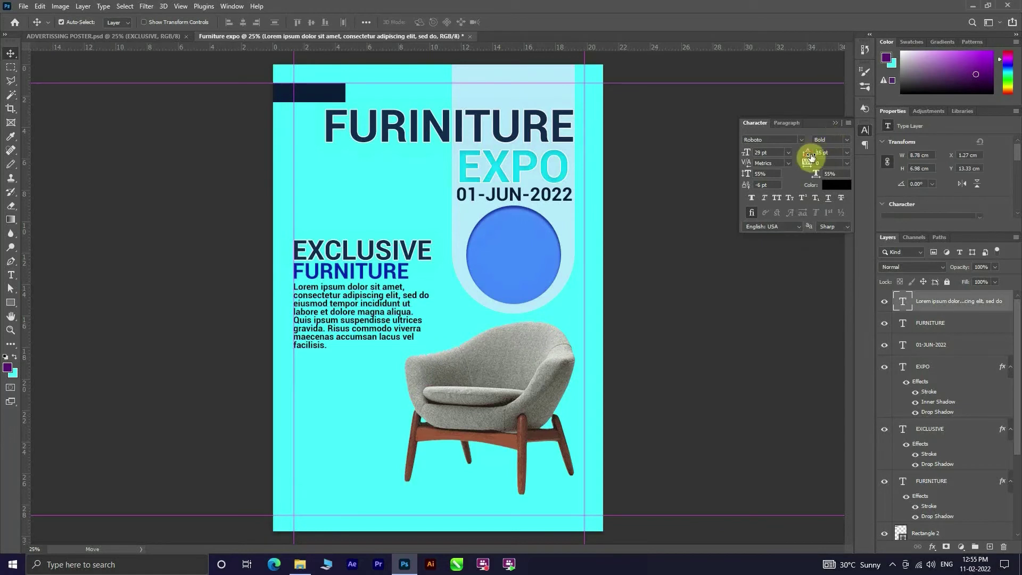
Set the paragraph's leading to 17 pt.
drag(811, 156, 777, 288)
drag(807, 158, 790, 324)
click(790, 324)
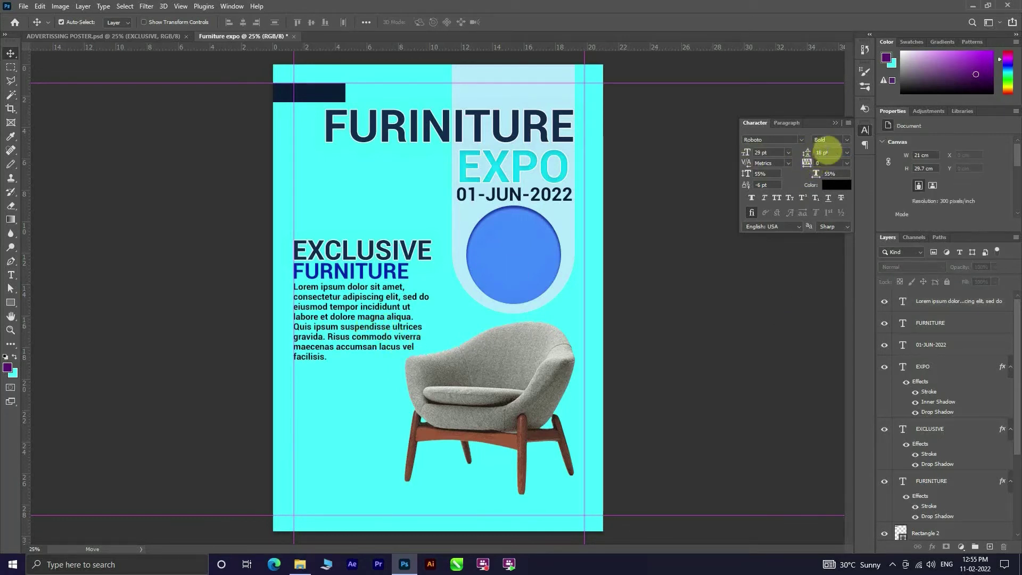
click(827, 152)
text(7)
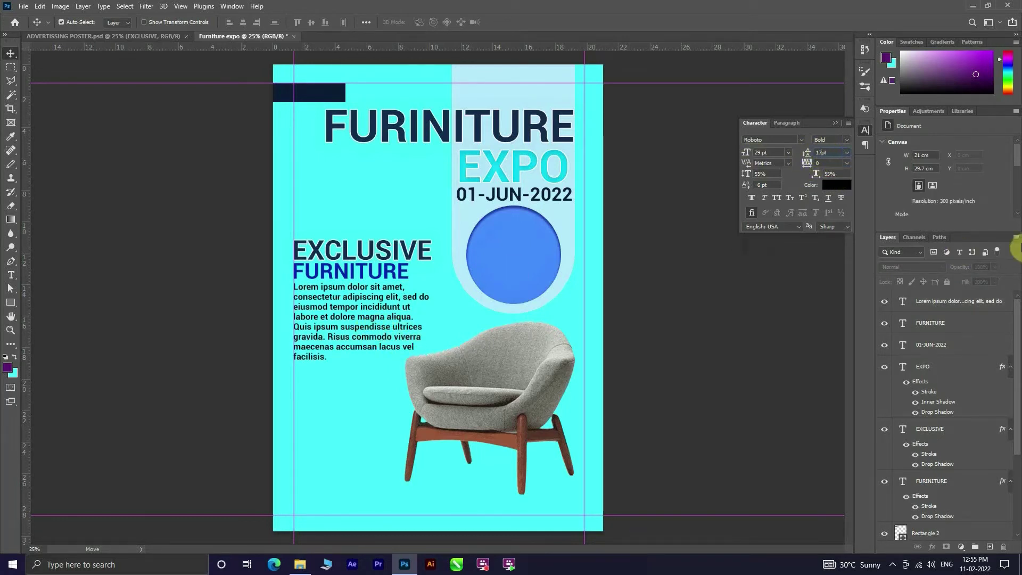
click(414, 299)
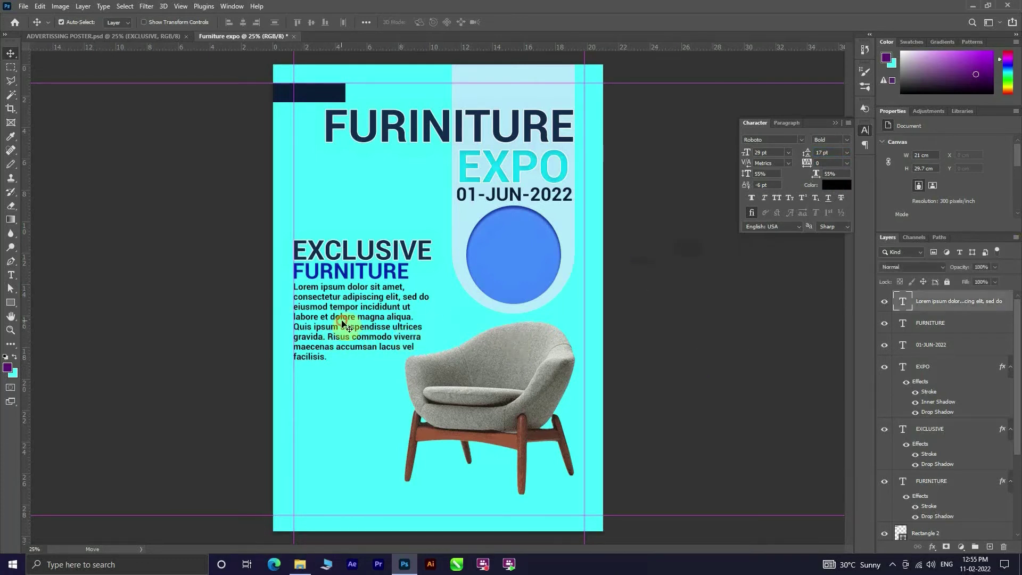
click(823, 153)
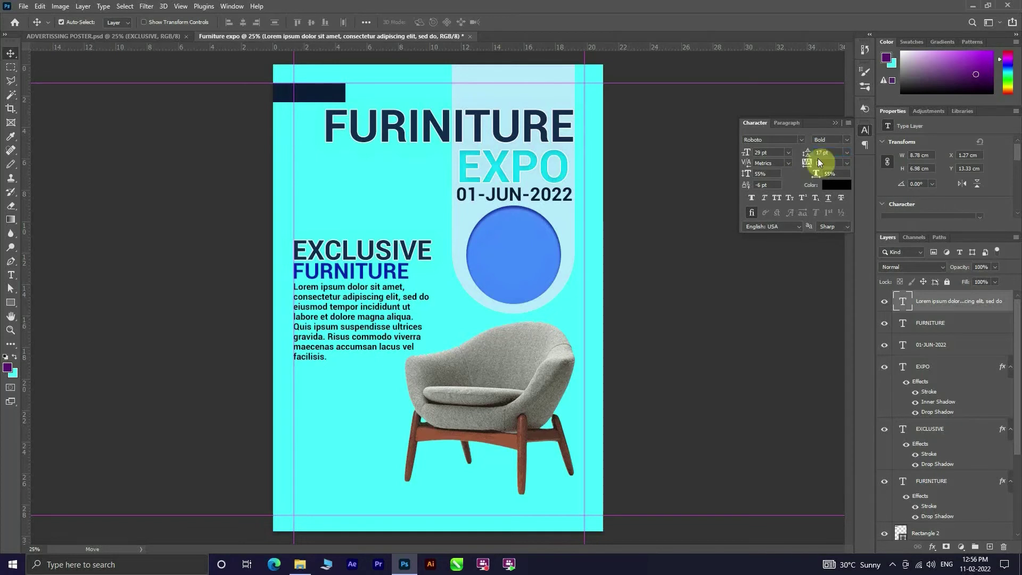
text(7)
key(Return)
click(623, 361)
Try justified and right-aligned options on the Lorem ipsum paragraph, then settle on left alignment.
click(787, 125)
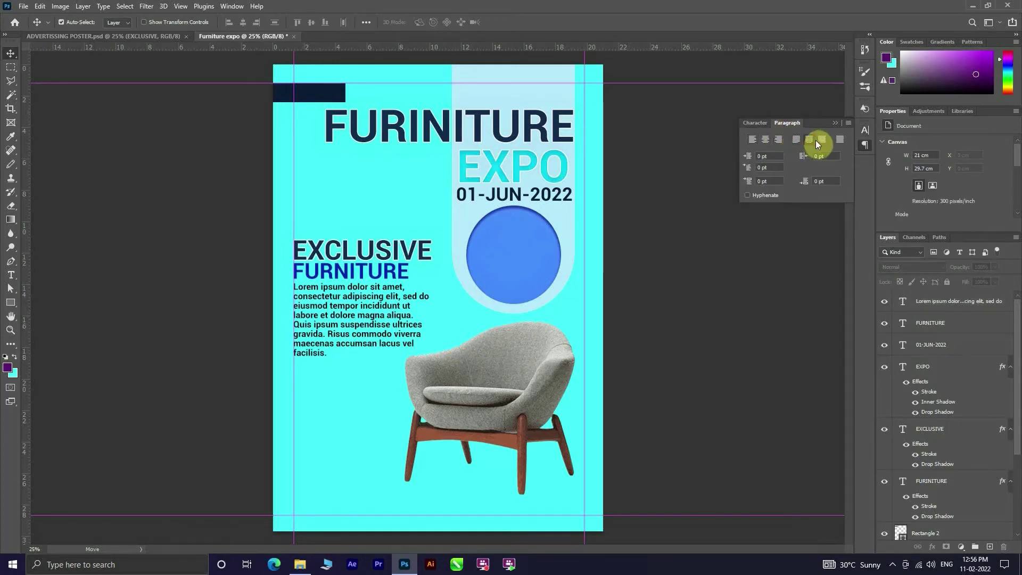
click(777, 138)
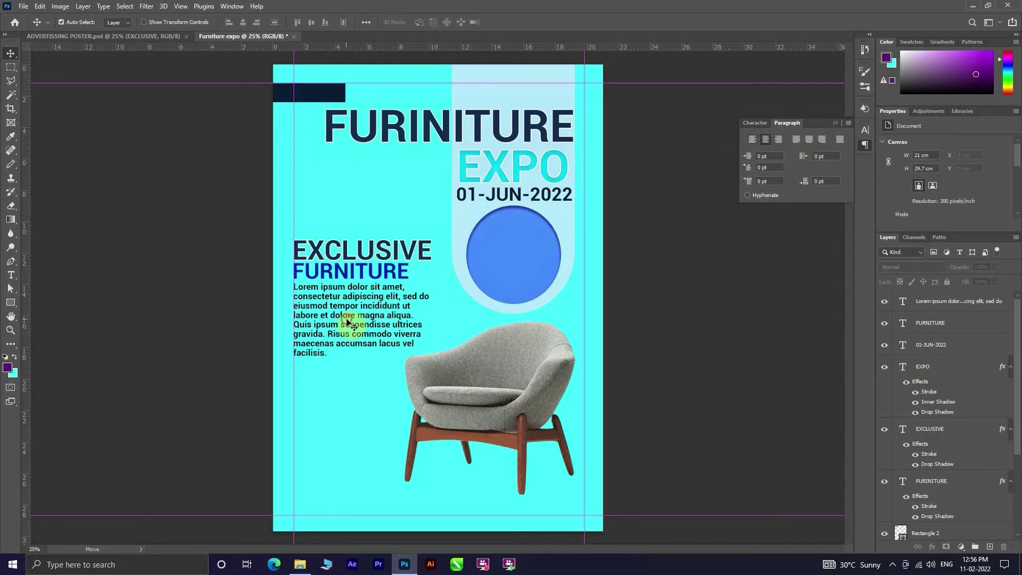
click(347, 320)
click(794, 139)
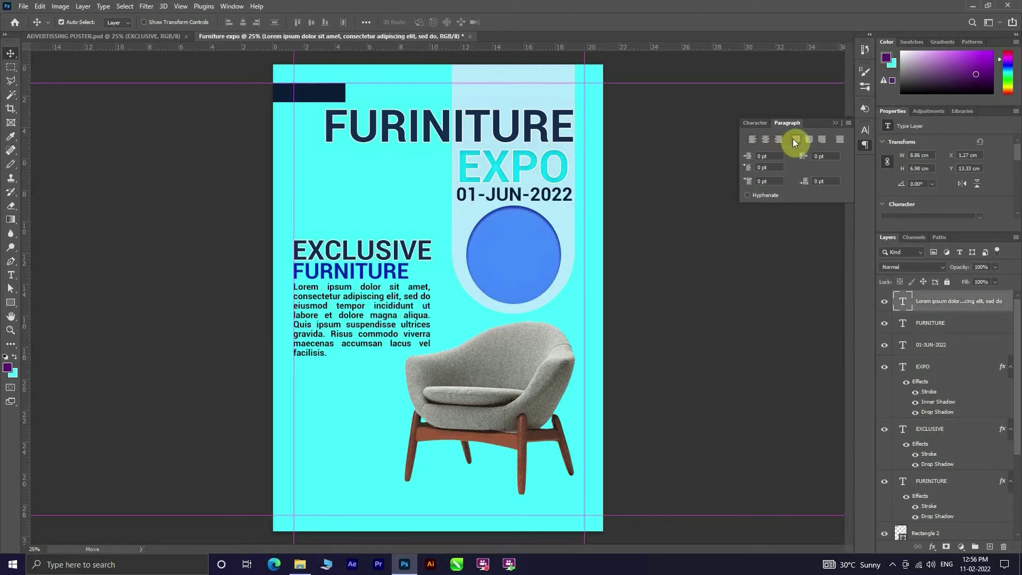
click(753, 139)
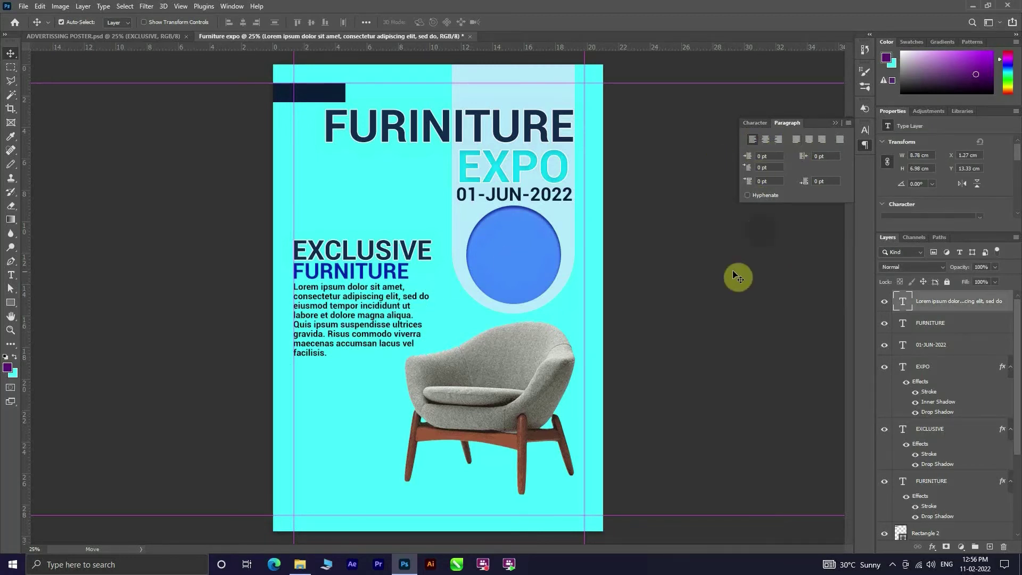
click(841, 138)
click(822, 139)
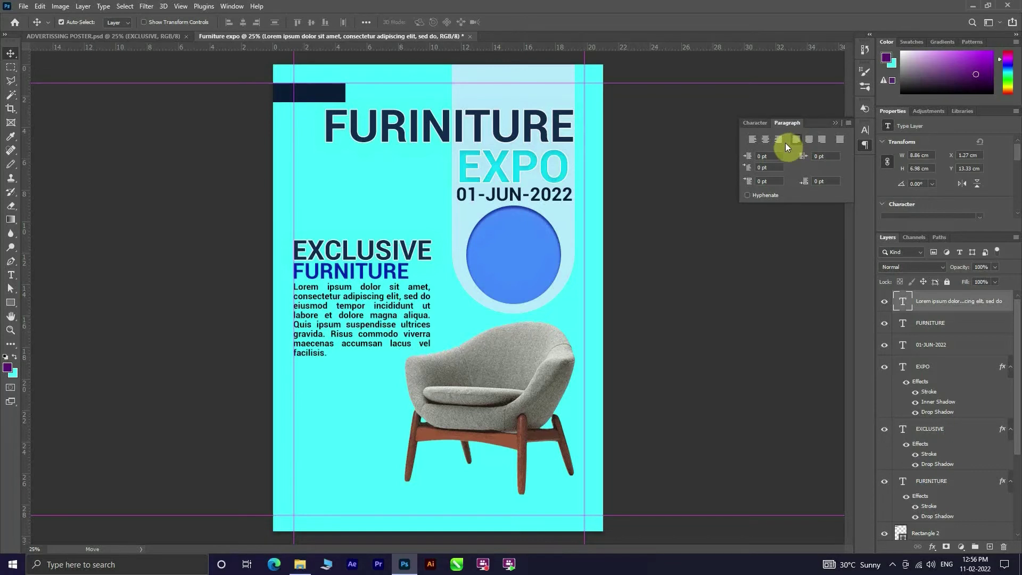
click(765, 140)
click(750, 141)
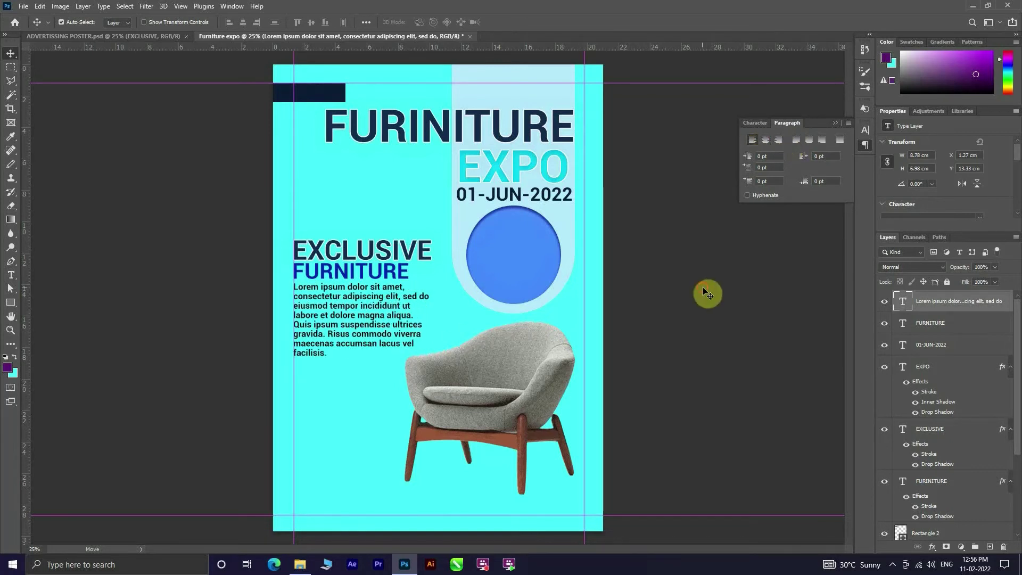
click(702, 287)
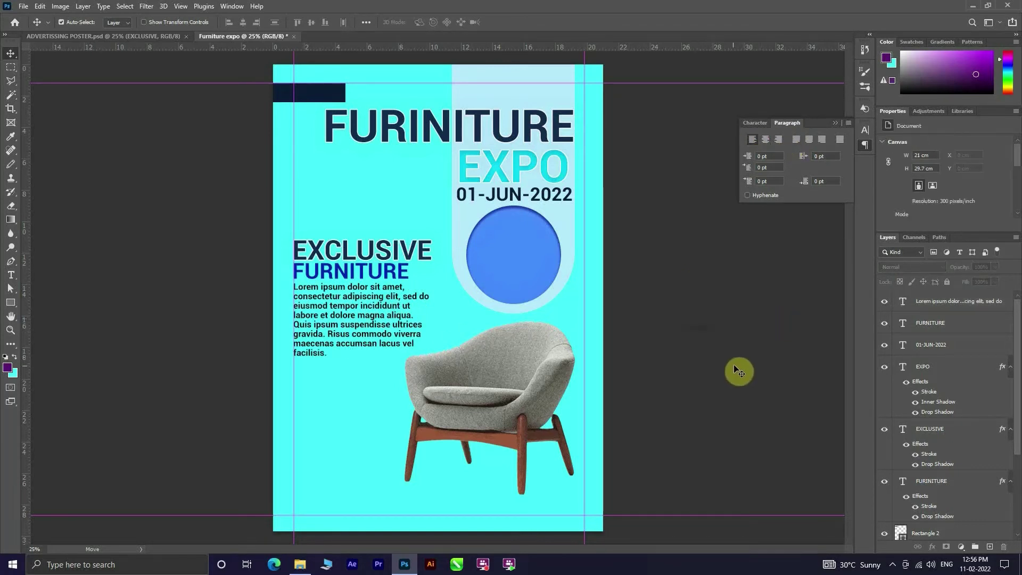
Draw an olive #907b1b rectangle and place it under the body text at its left edge.
click(11, 303)
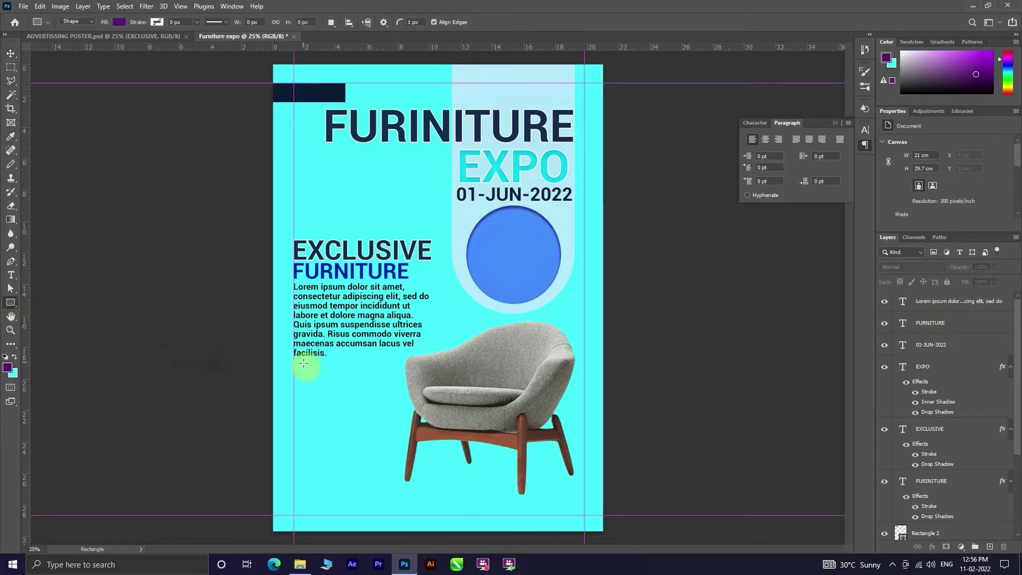
mouse_move(294, 368)
mouse_down()
mouse_move(342, 388)
mouse_move(340, 376)
mouse_up()
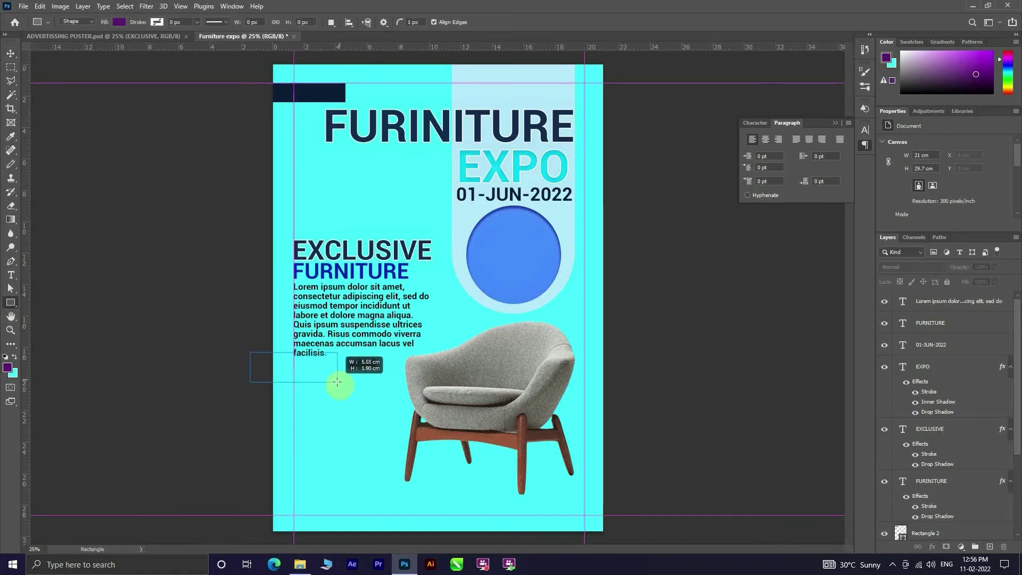
drag(344, 379, 339, 379)
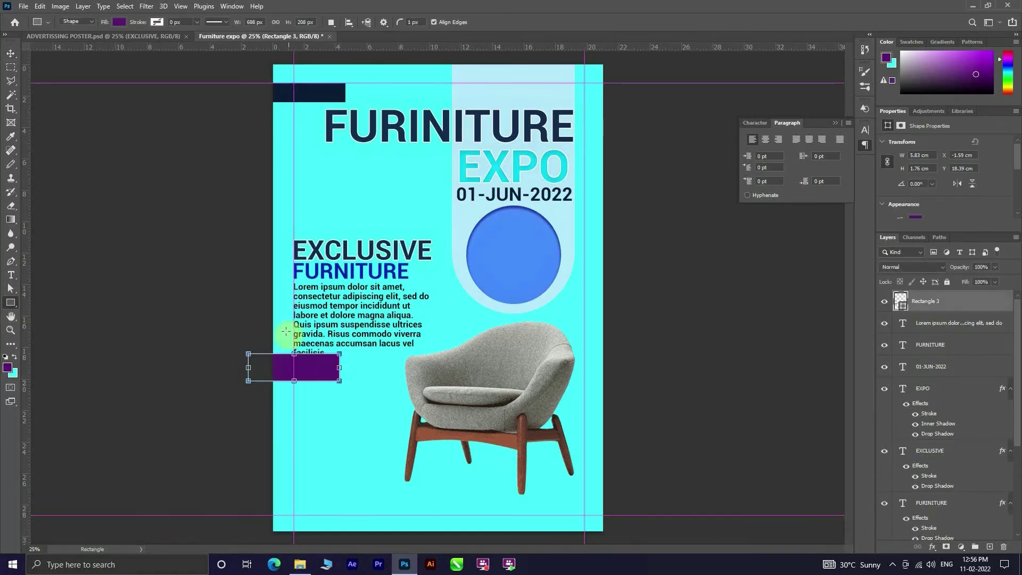
click(119, 22)
click(119, 22)
click(197, 40)
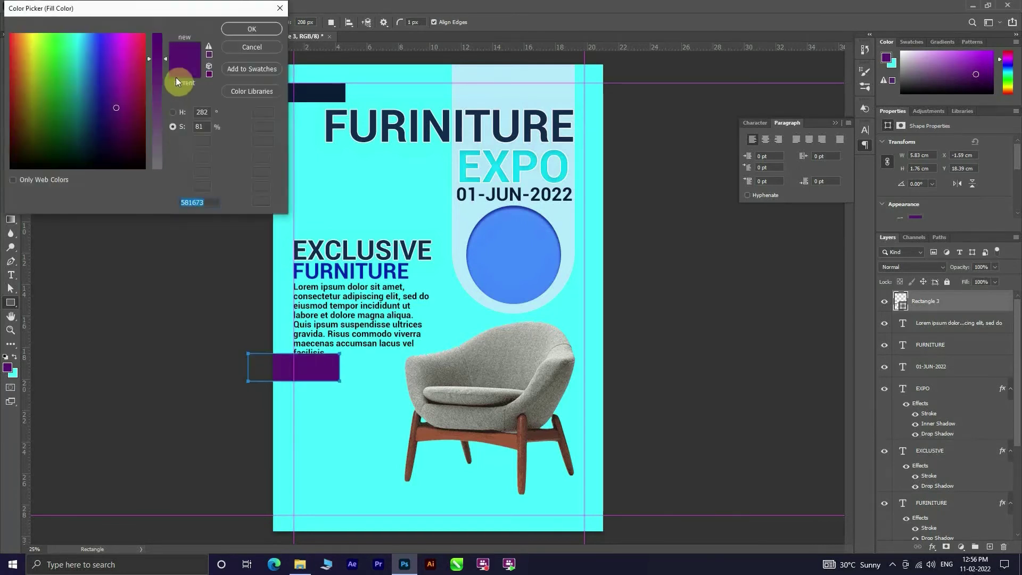
click(28, 92)
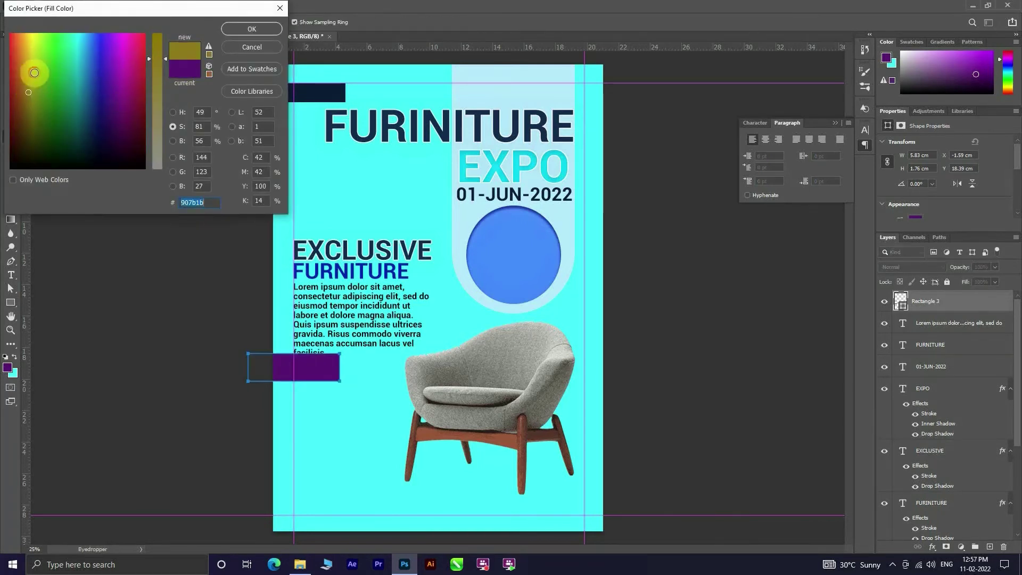
click(252, 28)
click(11, 53)
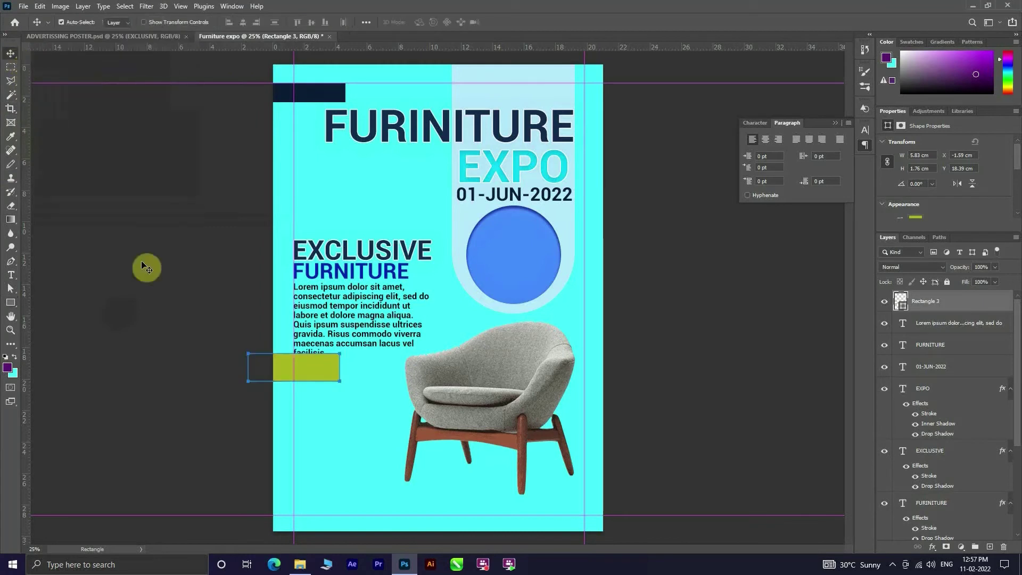
drag(304, 372, 350, 379)
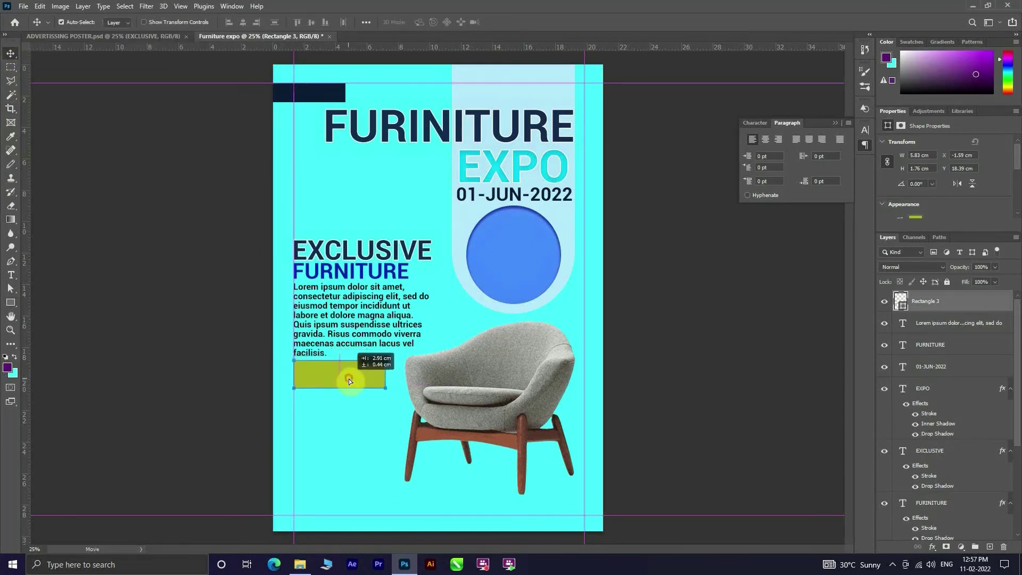
click(754, 308)
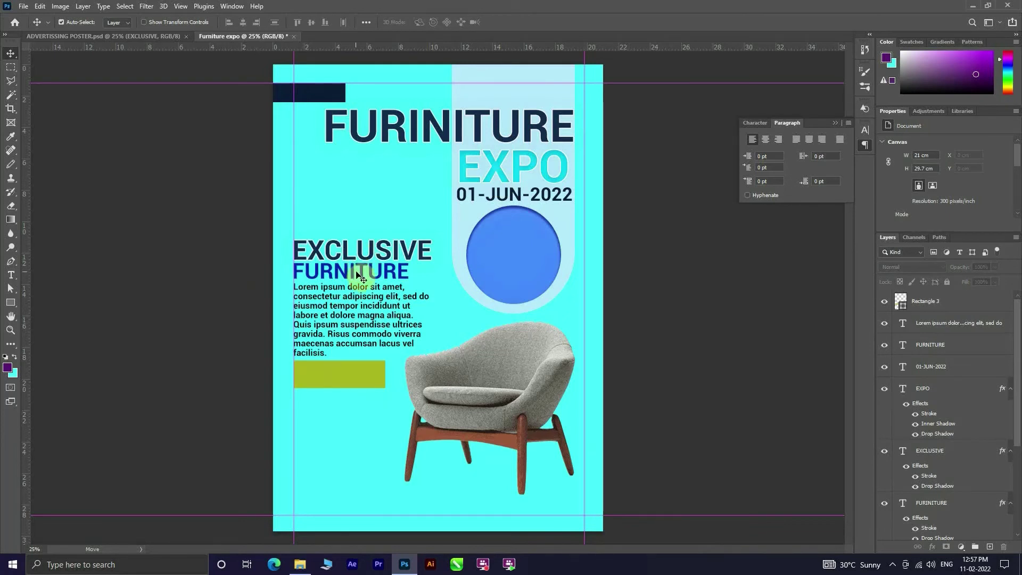
Duplicate FURNITURE onto the olive bar and retype it as white SHOP NOW text.
mouse_move(352, 271)
mouse_down()
mouse_move(347, 376)
mouse_move(347, 365)
mouse_up()
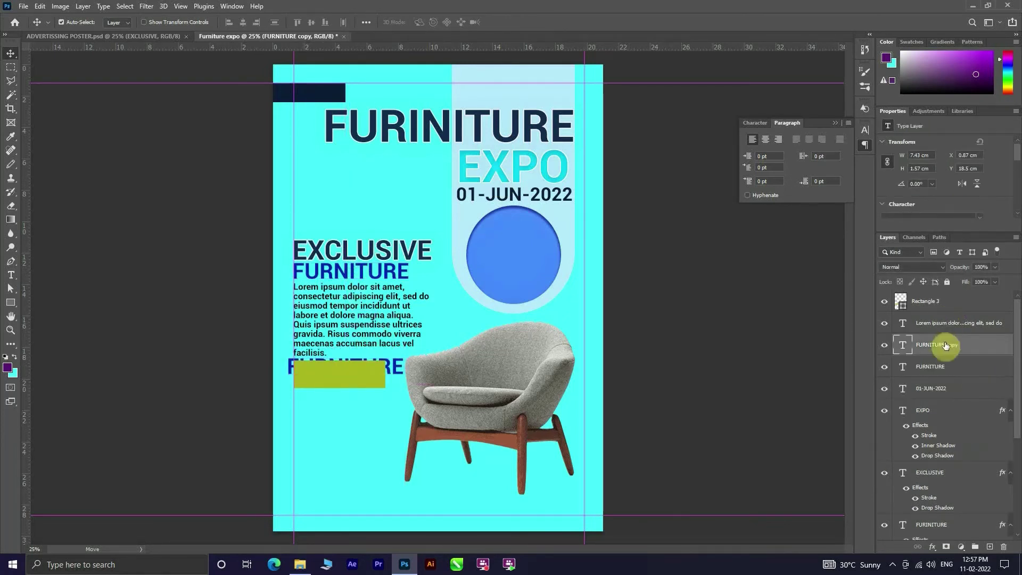
drag(945, 345, 943, 293)
double_click(361, 373)
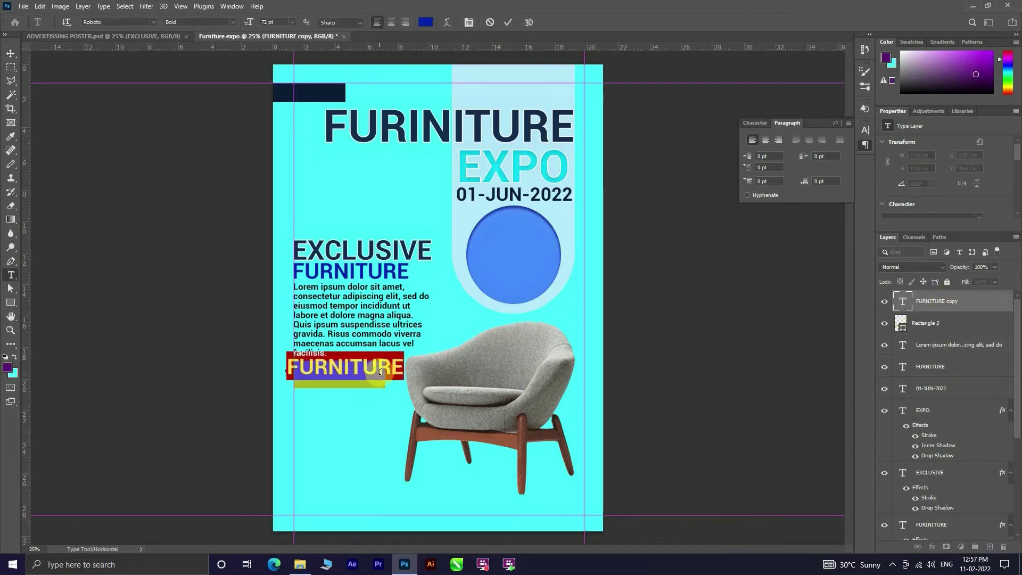
key(BackSpace)
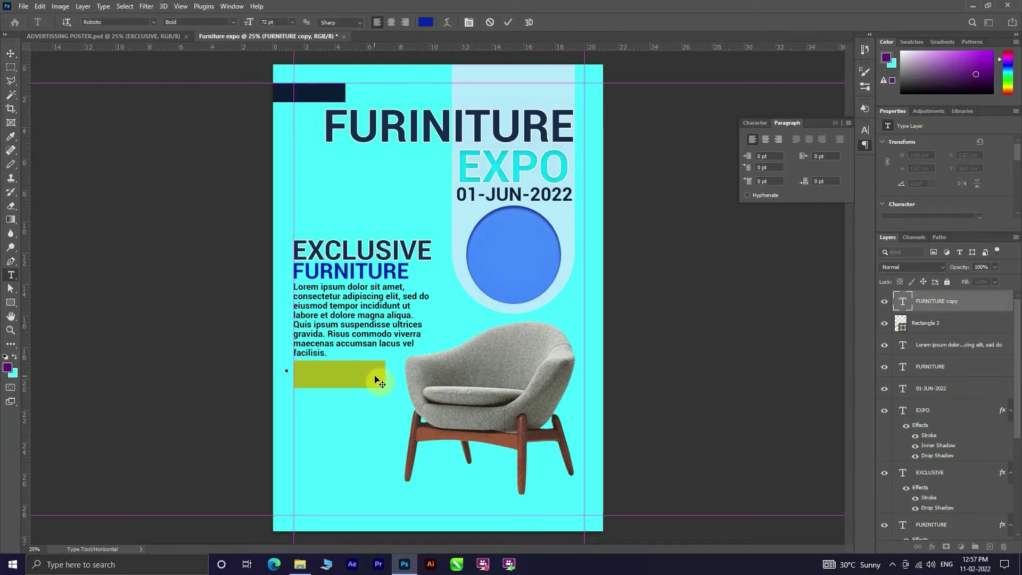
click(422, 21)
drag(162, 162, 161, 169)
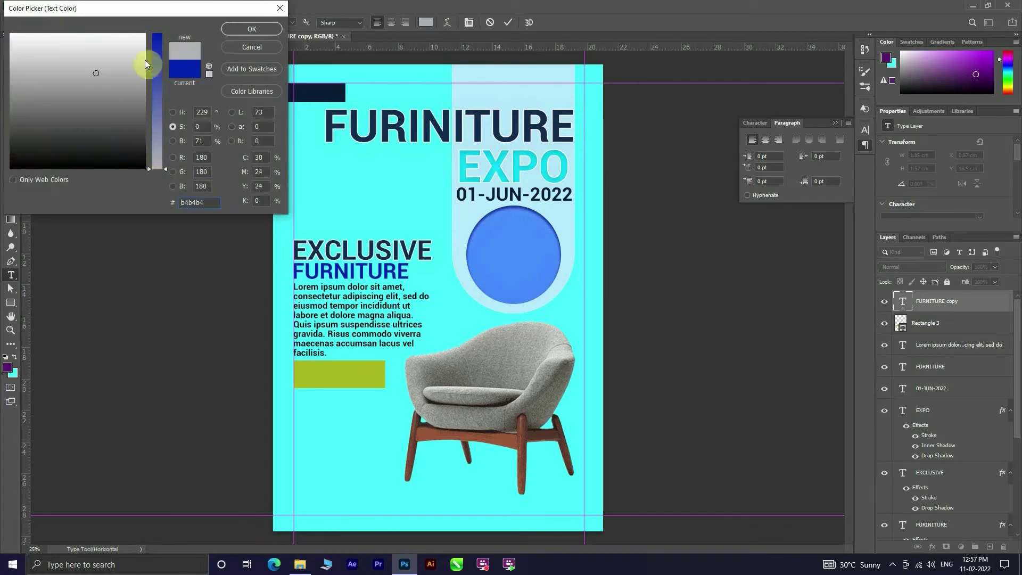
click(139, 34)
click(240, 33)
text(SHOP NO)
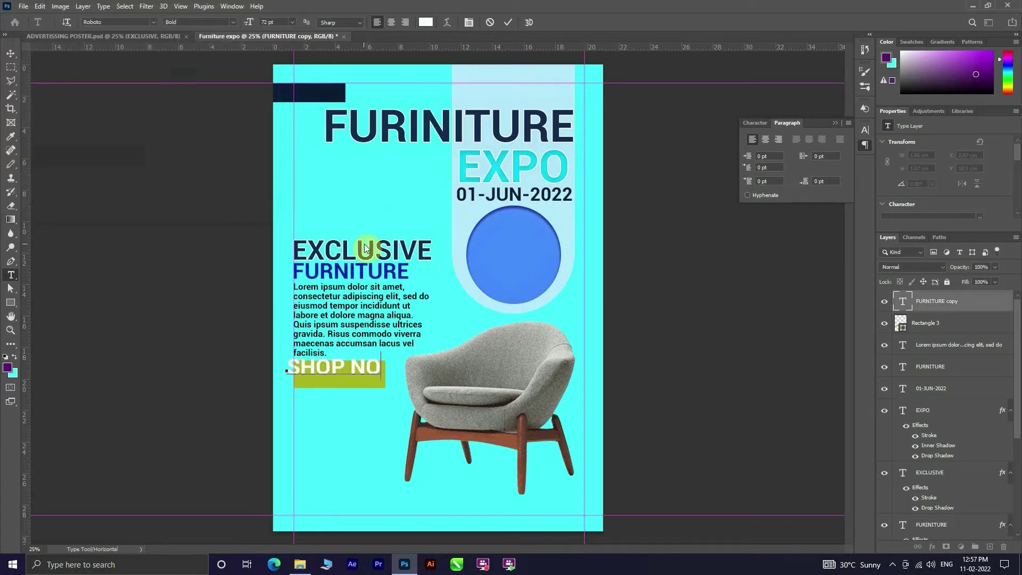
text(W)
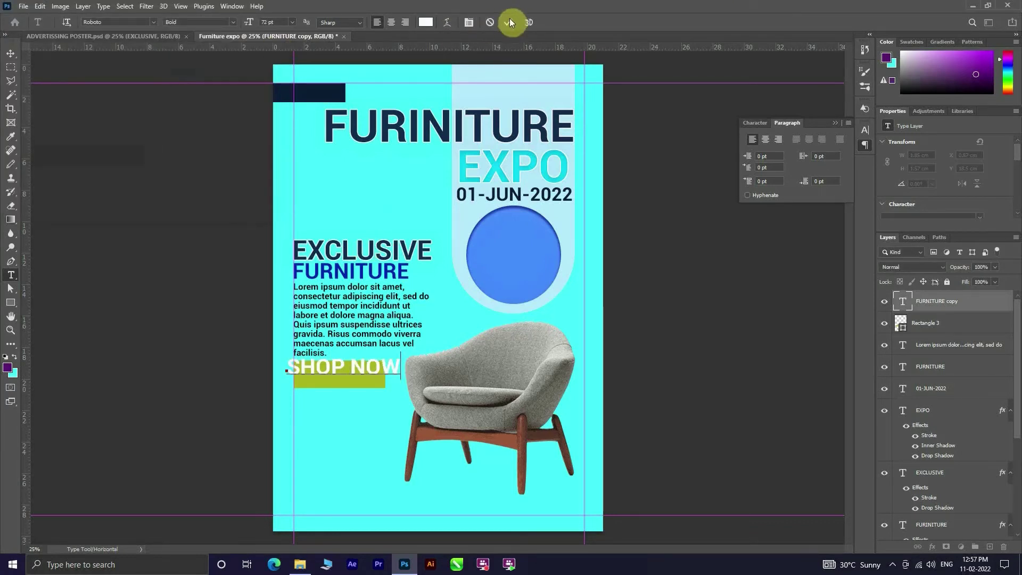
key(ctrl+Return)
Shrink the SHOP NOW text to fit and centre it inside the olive bar.
key(v)
drag(322, 372, 323, 381)
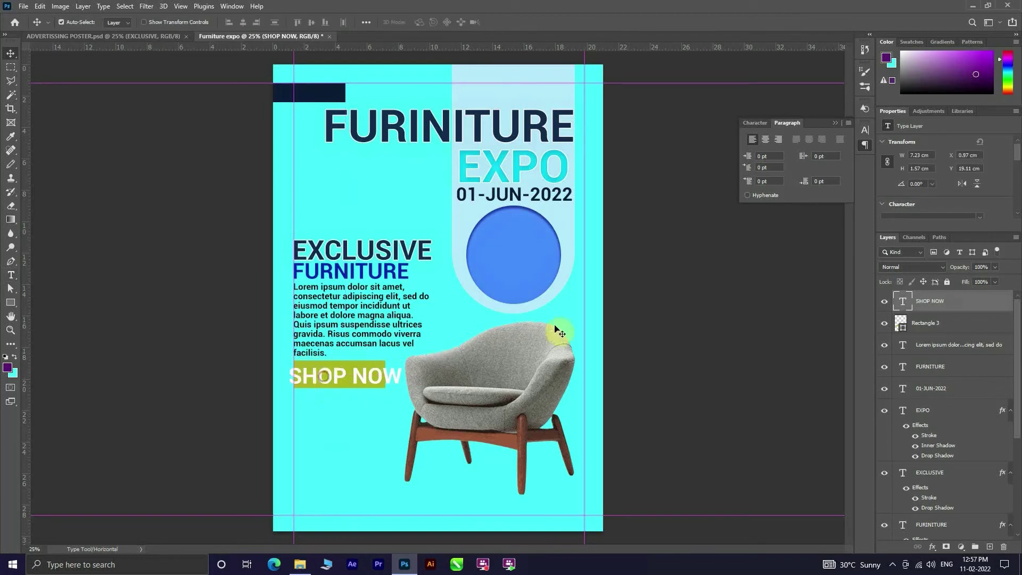
click(755, 123)
drag(740, 162, 741, 189)
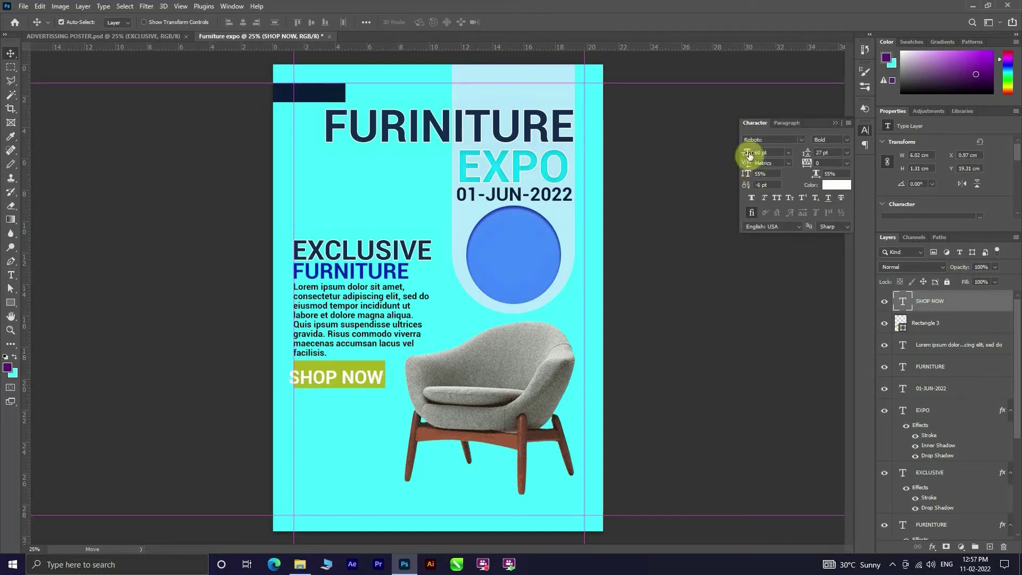
mouse_move(746, 150)
mouse_down()
mouse_move(745, 181)
mouse_move(752, 152)
mouse_up()
drag(355, 381, 361, 378)
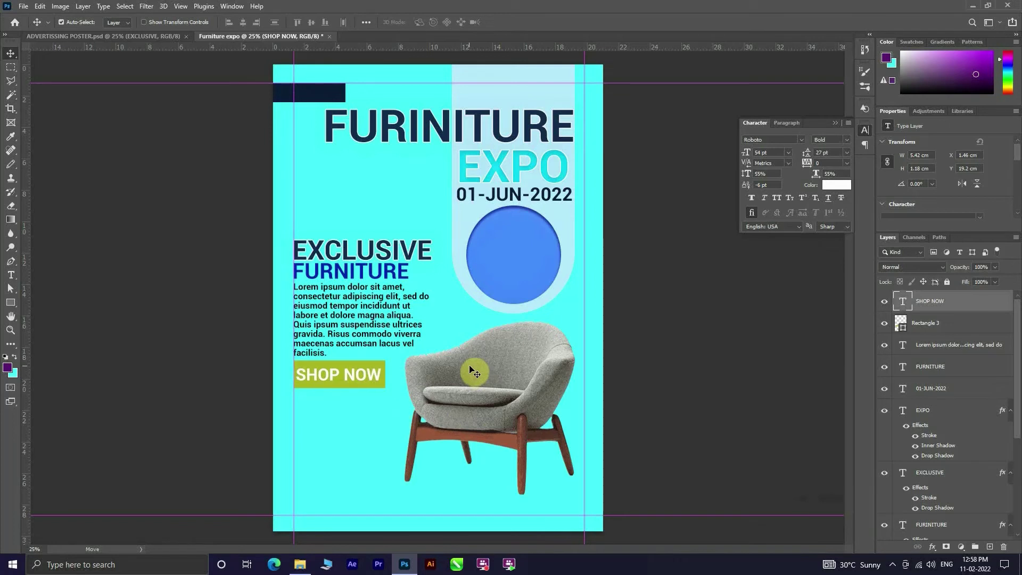
click(347, 456)
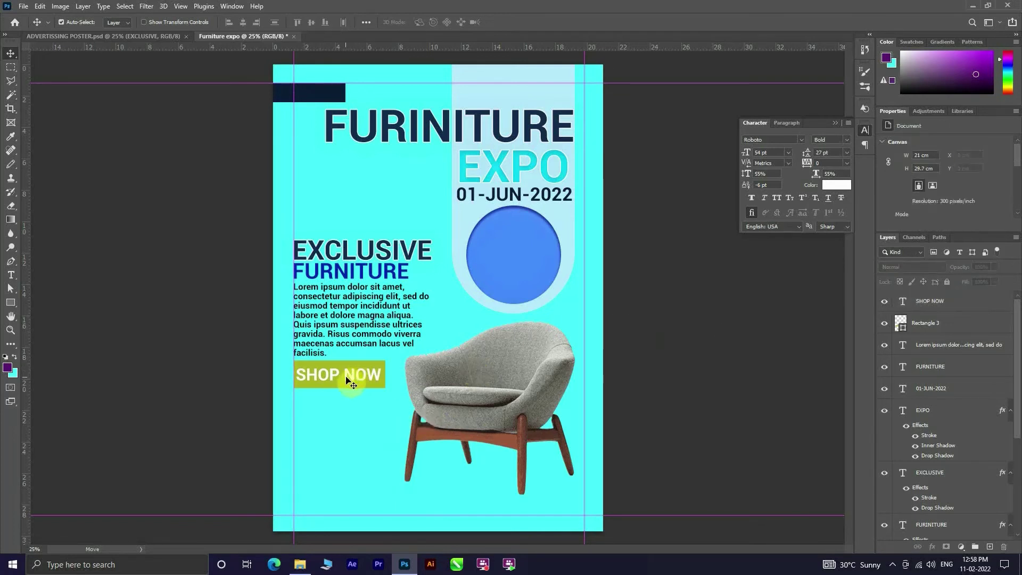
drag(342, 378, 344, 374)
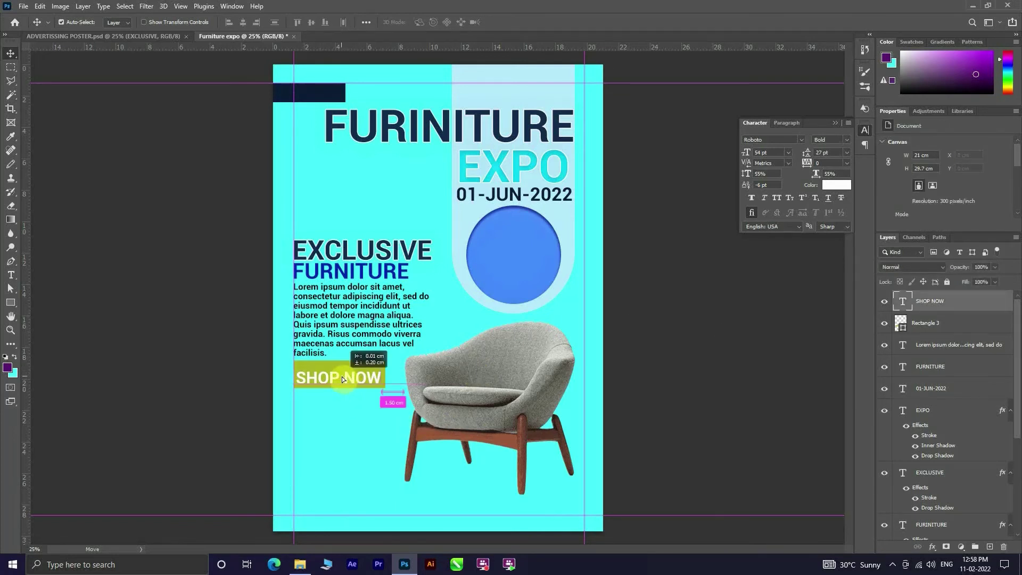
click(357, 445)
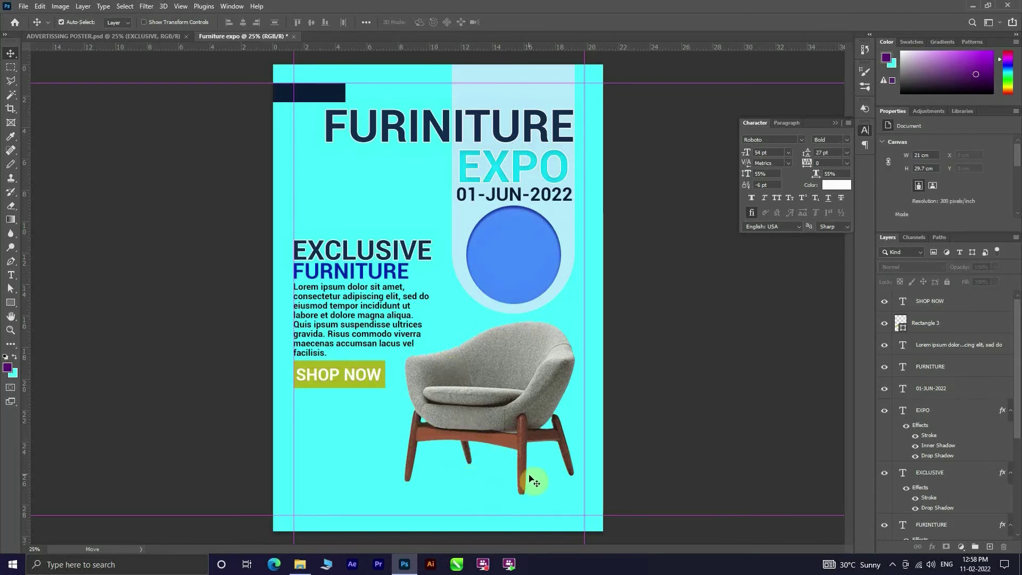
click(977, 302)
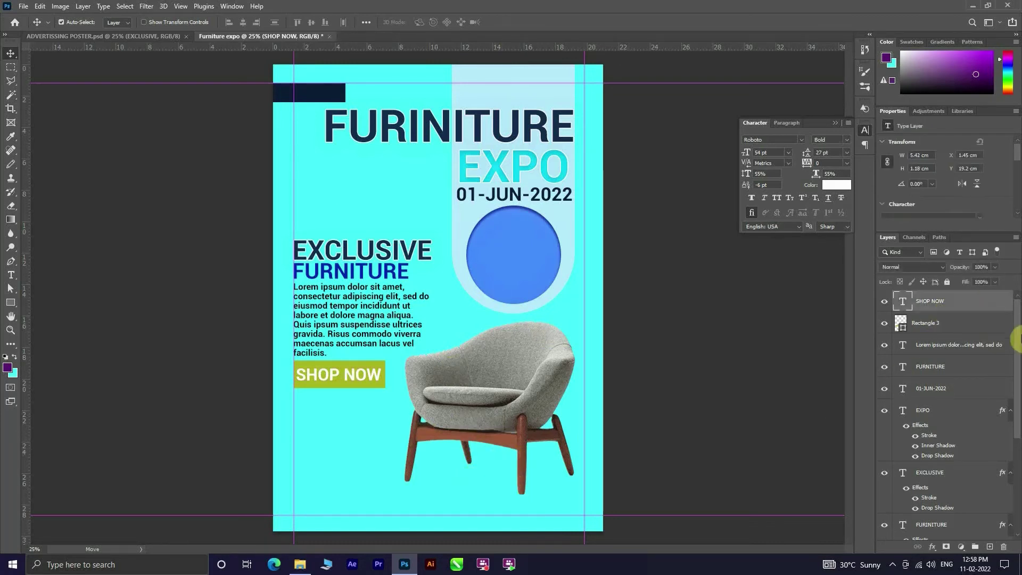
Add a new empty layer, choose a soft large brush, and paint then delete a test stroke.
click(990, 547)
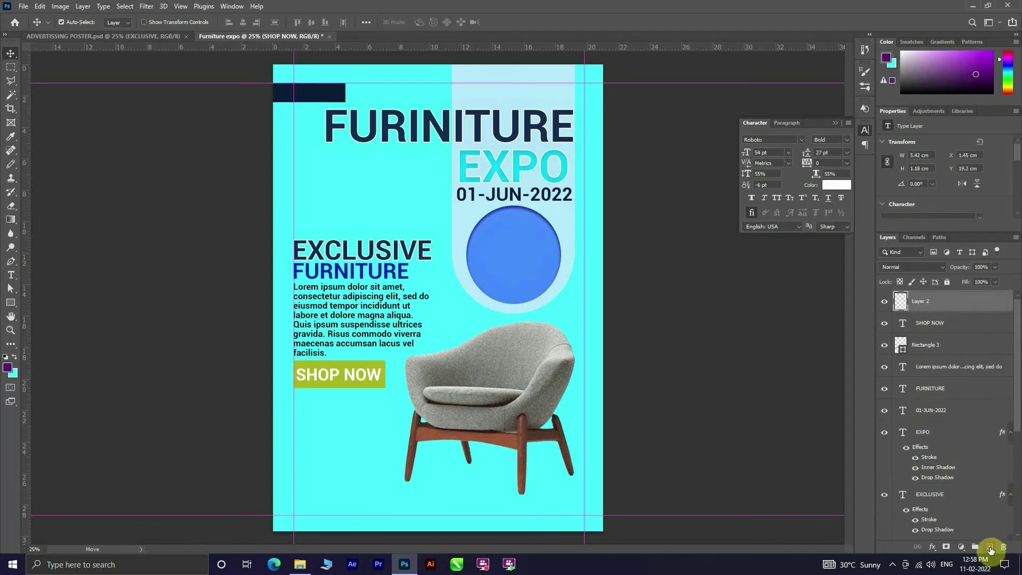
click(16, 192)
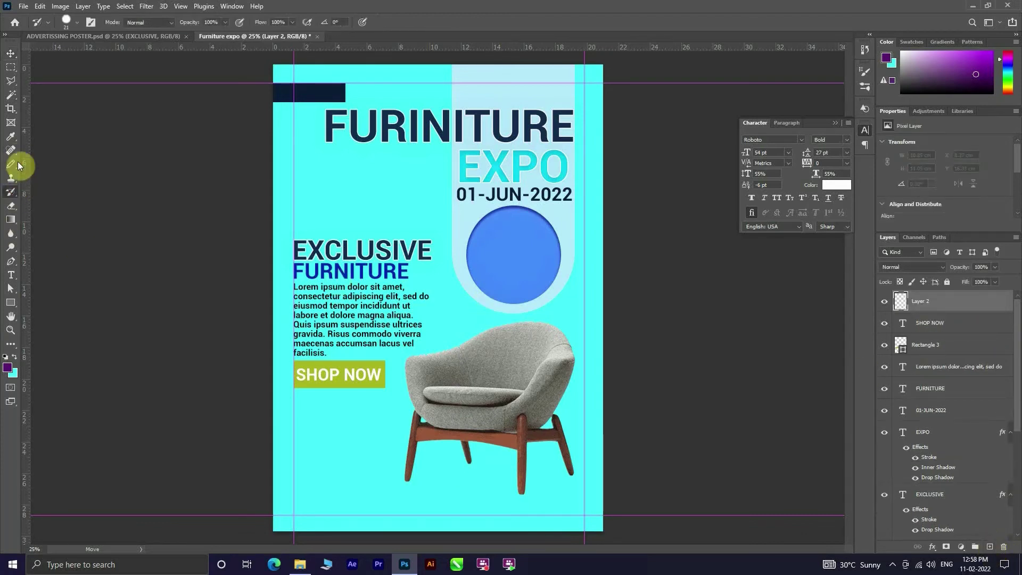
right_click(16, 199)
drag(14, 165, 47, 169)
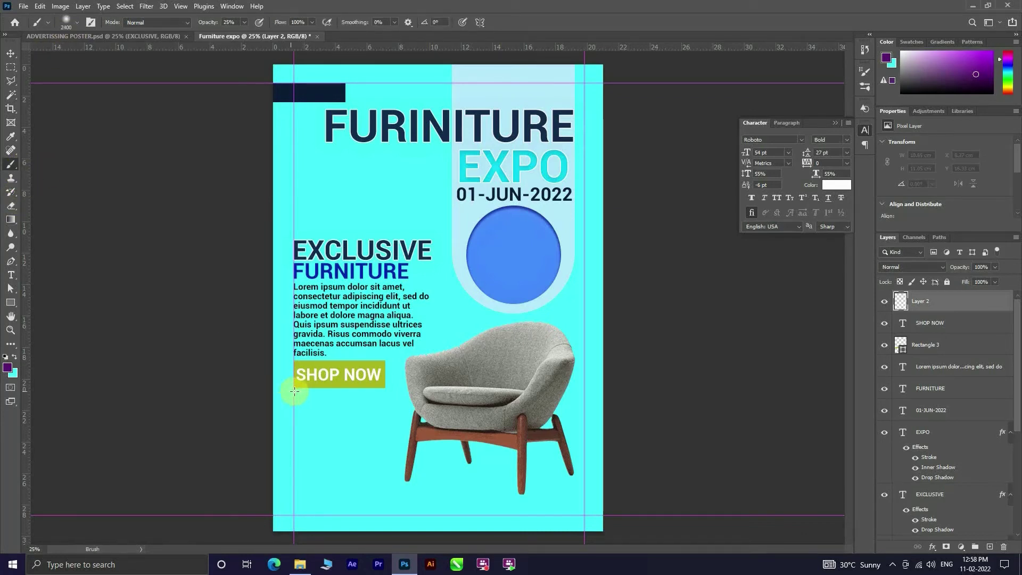
click(76, 22)
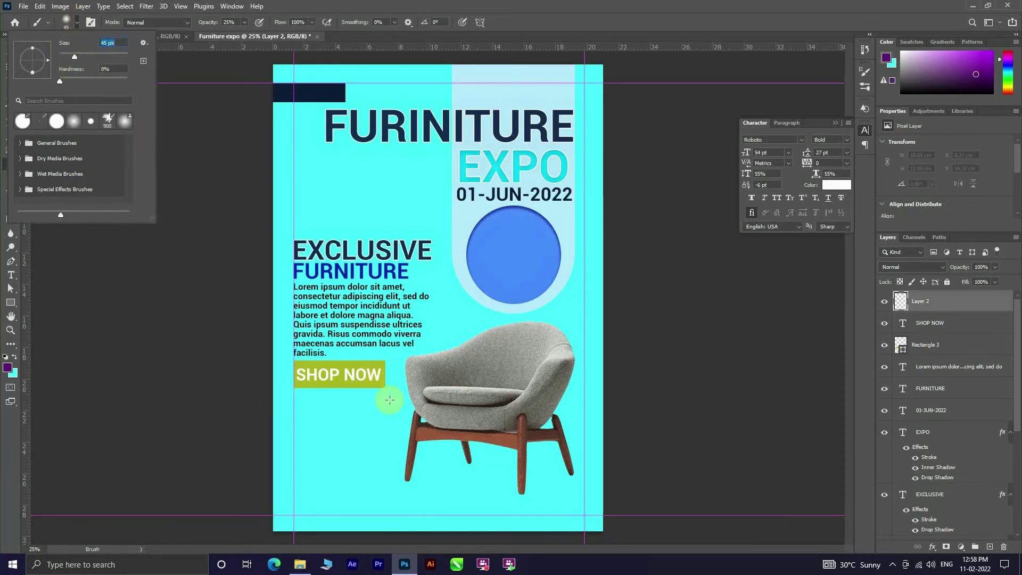
click(288, 413)
drag(296, 416, 338, 434)
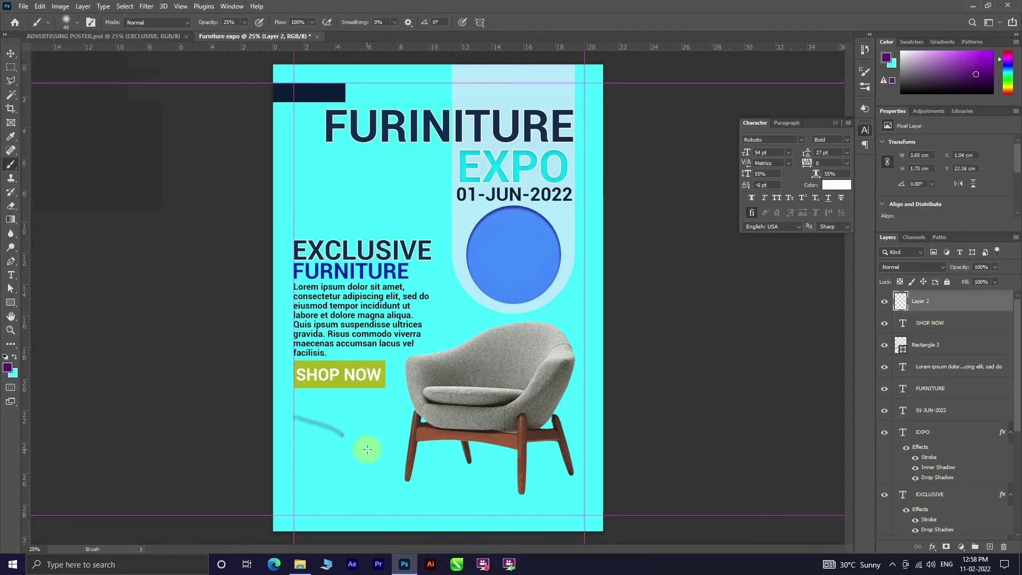
key(Delete)
key(Delete)
key(Delete)
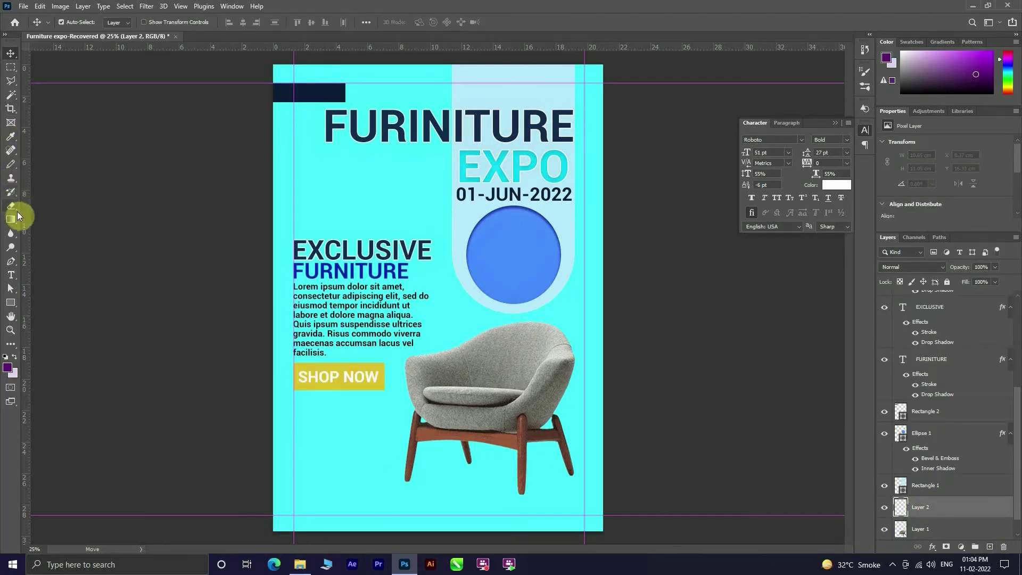
Paint a soft black shadow under the chair legs with a 25% opacity brush.
click(14, 170)
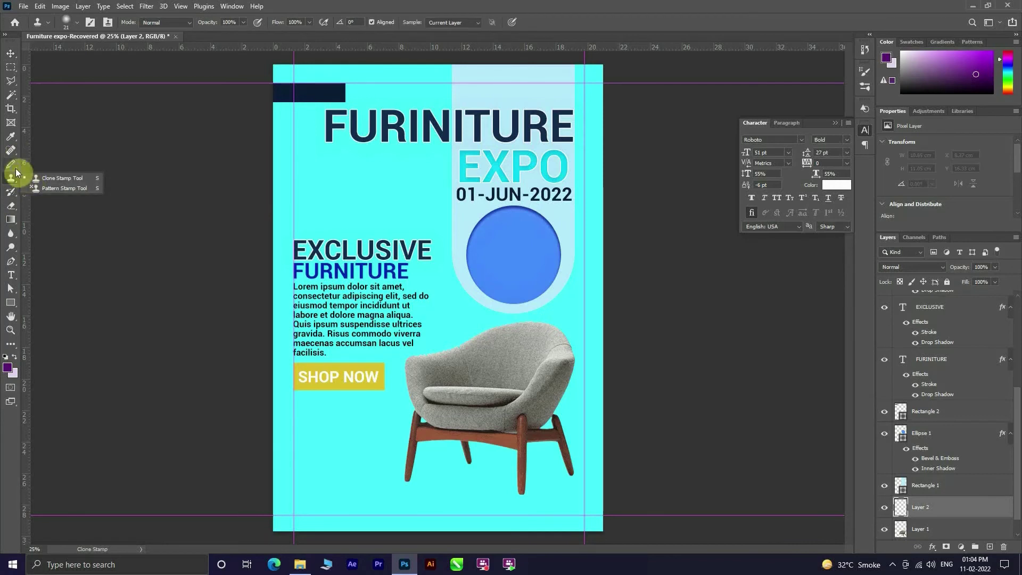
click(10, 164)
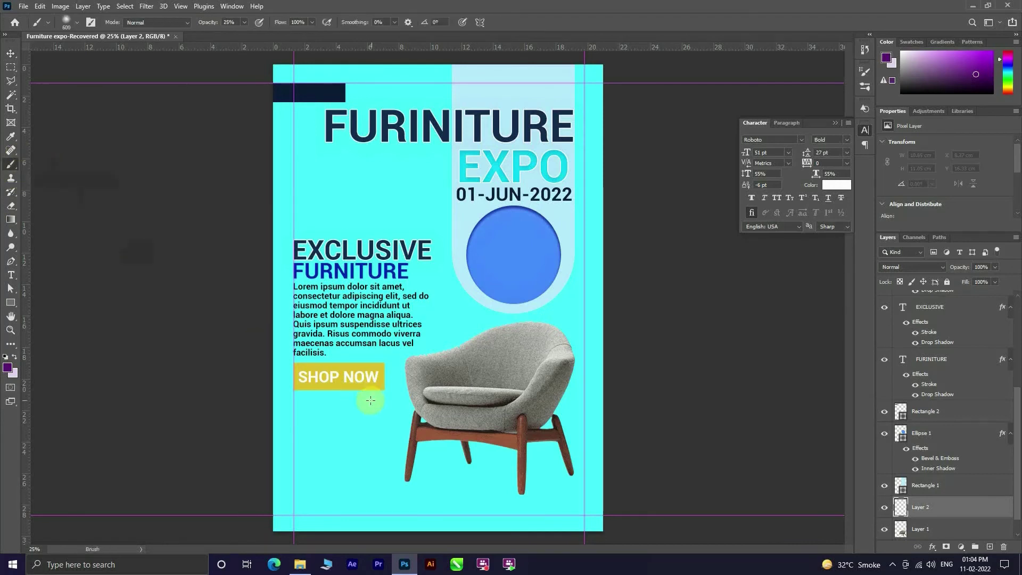
click(485, 482)
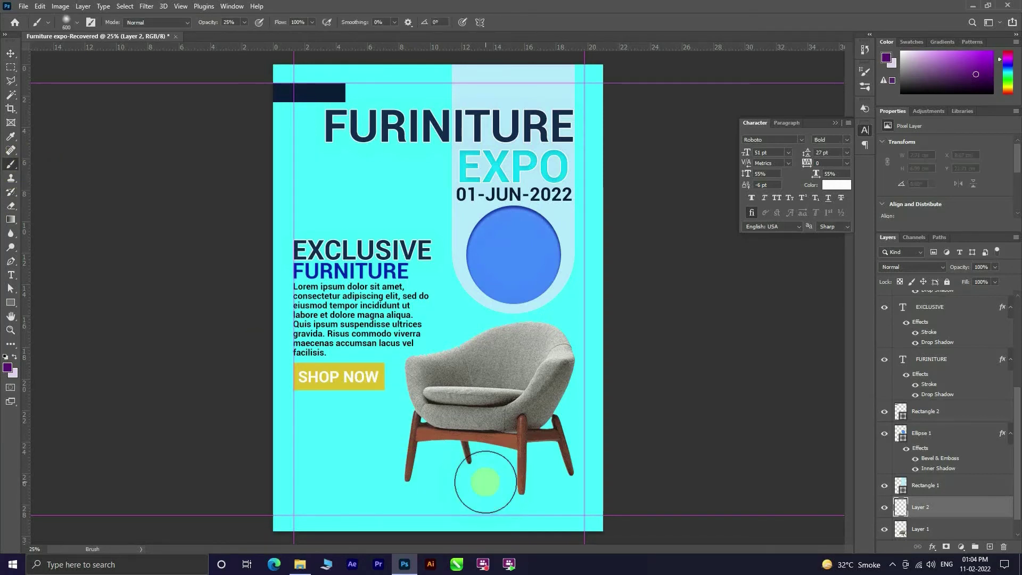
click(7, 367)
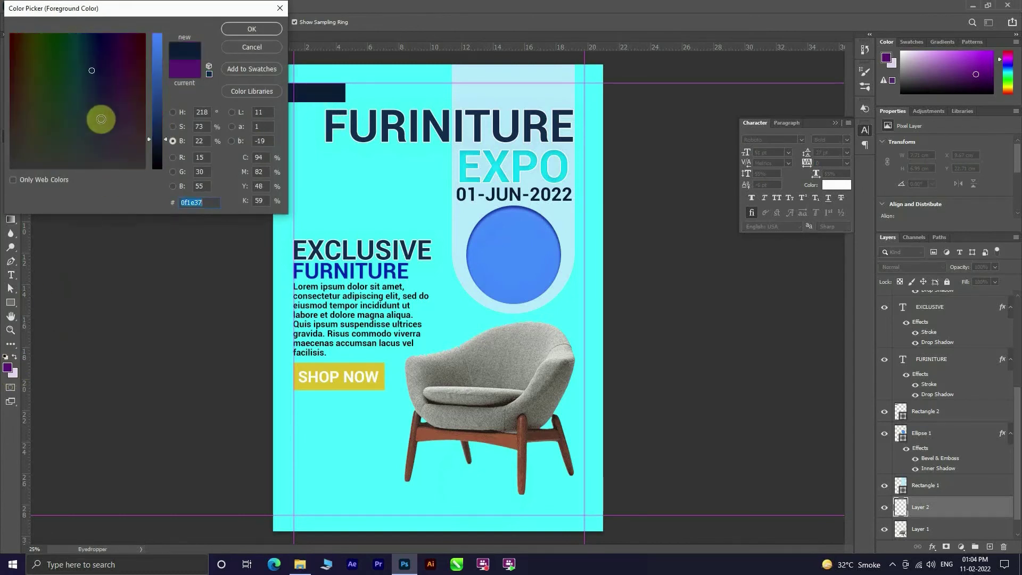
drag(101, 114, 109, 168)
click(158, 166)
click(252, 26)
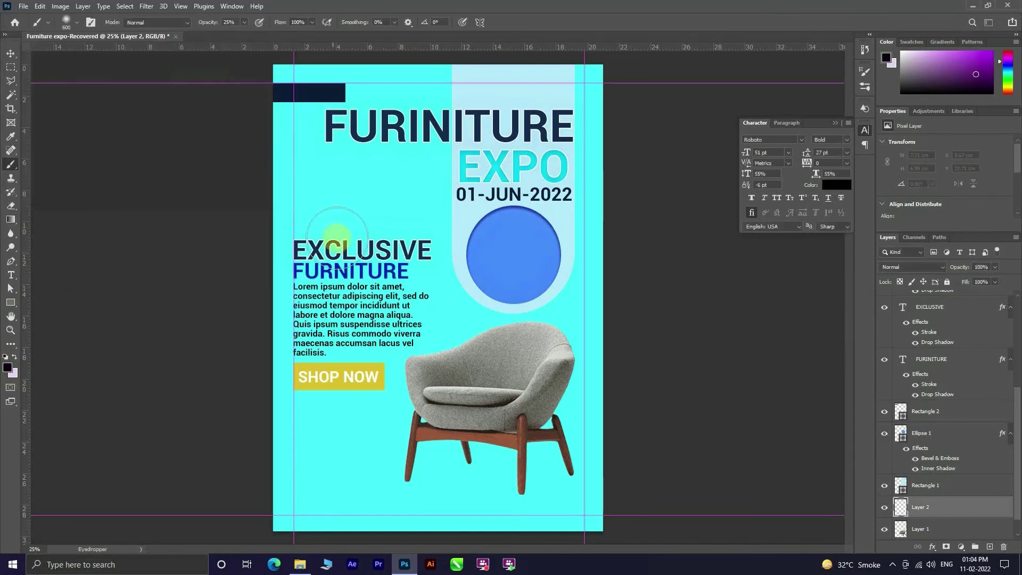
mouse_move(480, 475)
mouse_down()
mouse_move(497, 476)
mouse_move(500, 492)
mouse_up()
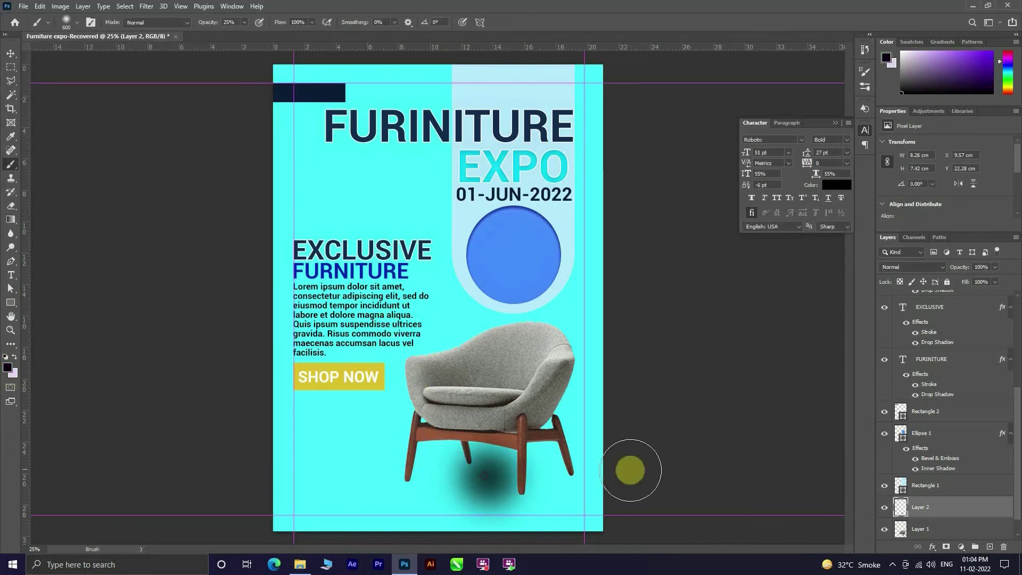
click(10, 53)
Free-transform the shadow, pulling its top corners down and widening it.
key(ctrl+t)
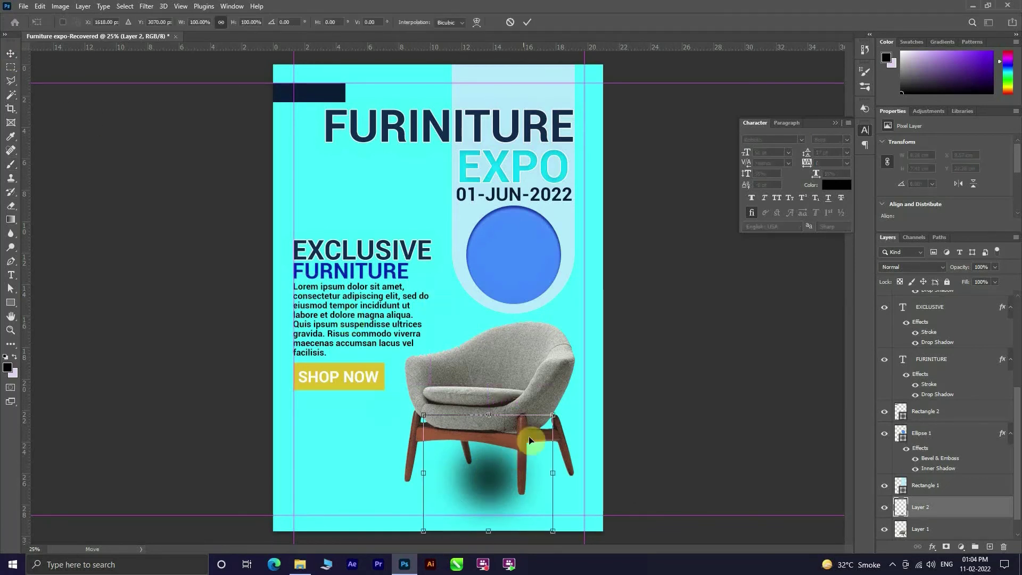
mouse_move(554, 414)
mouse_down()
mouse_move(608, 405)
mouse_move(554, 445)
mouse_up()
drag(424, 415, 417, 450)
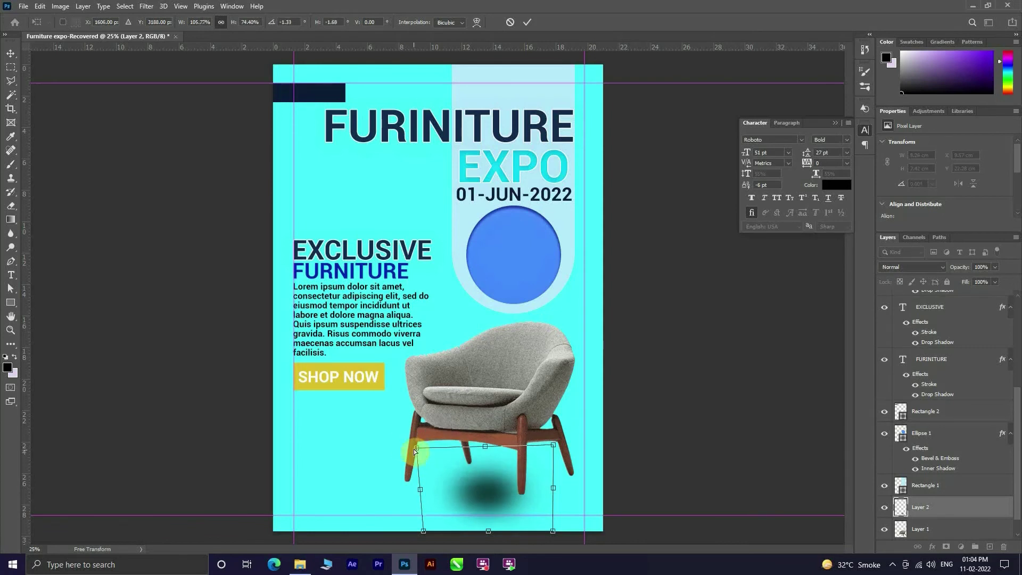
drag(553, 531, 610, 553)
drag(508, 496, 474, 443)
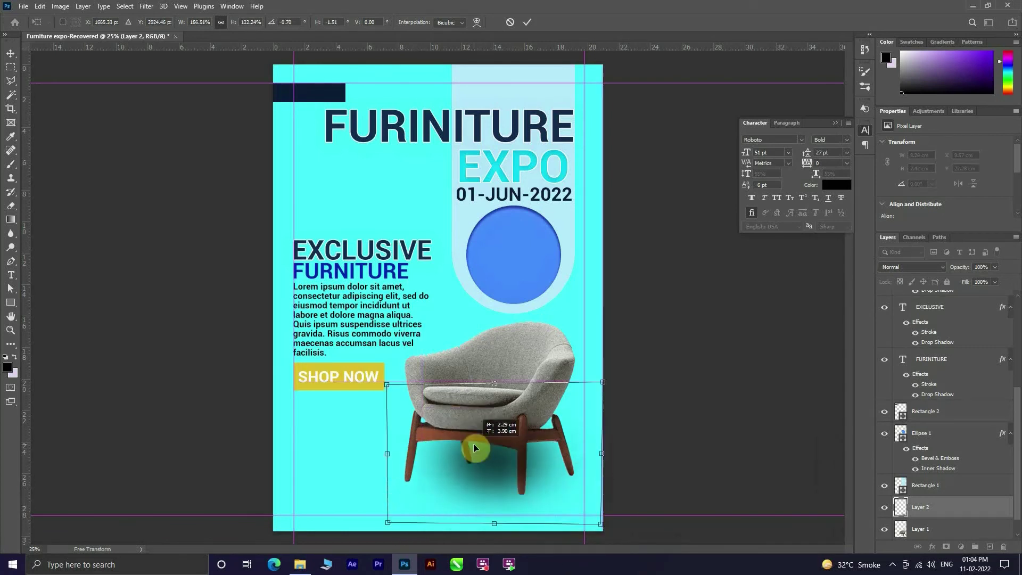
drag(608, 393, 587, 421)
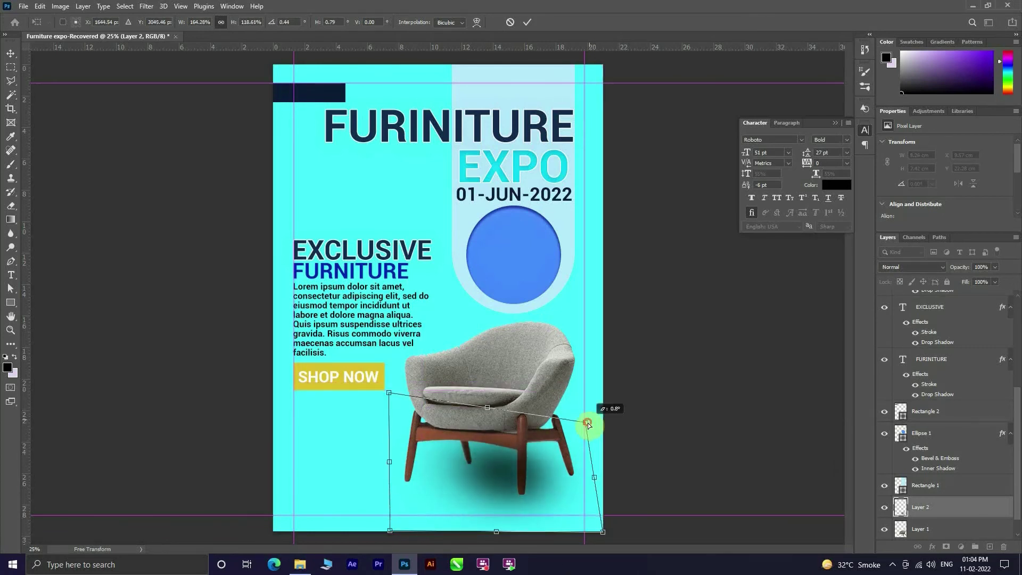
drag(389, 393, 407, 452)
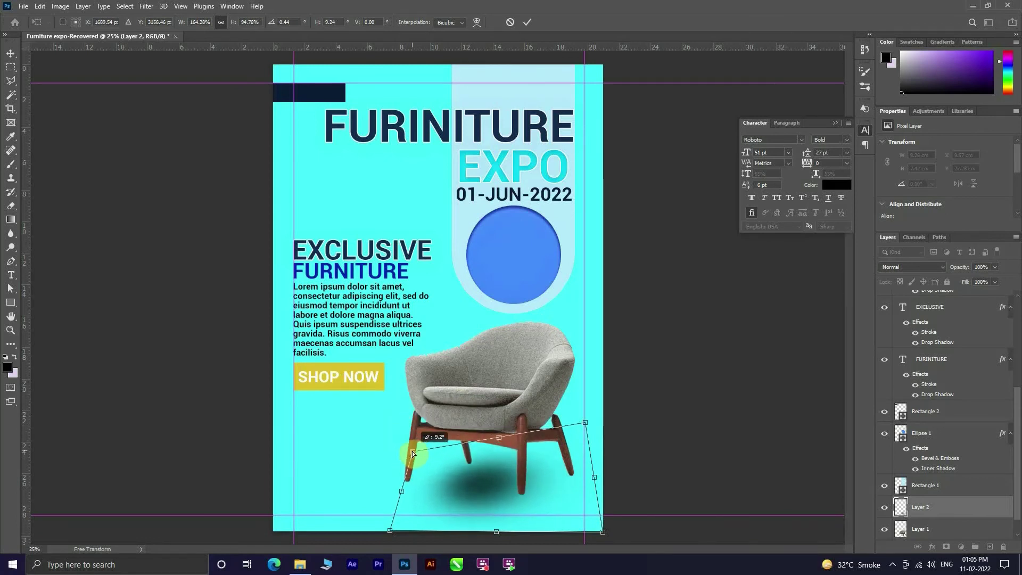
Widen and flatten the shadow further, lower its layer opacity, and commit the transform.
drag(585, 423, 590, 449)
drag(485, 495, 479, 477)
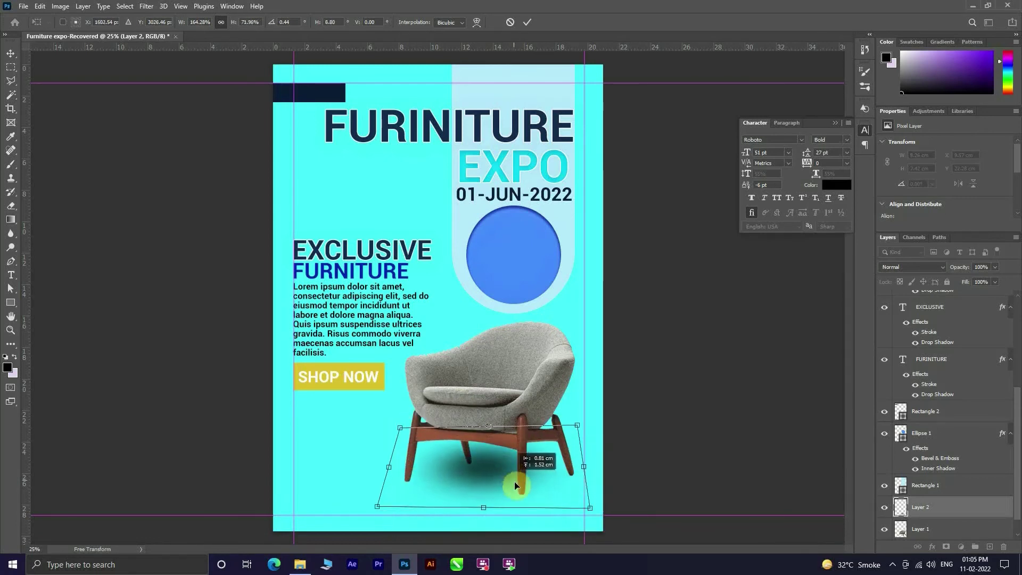
drag(586, 430, 620, 441)
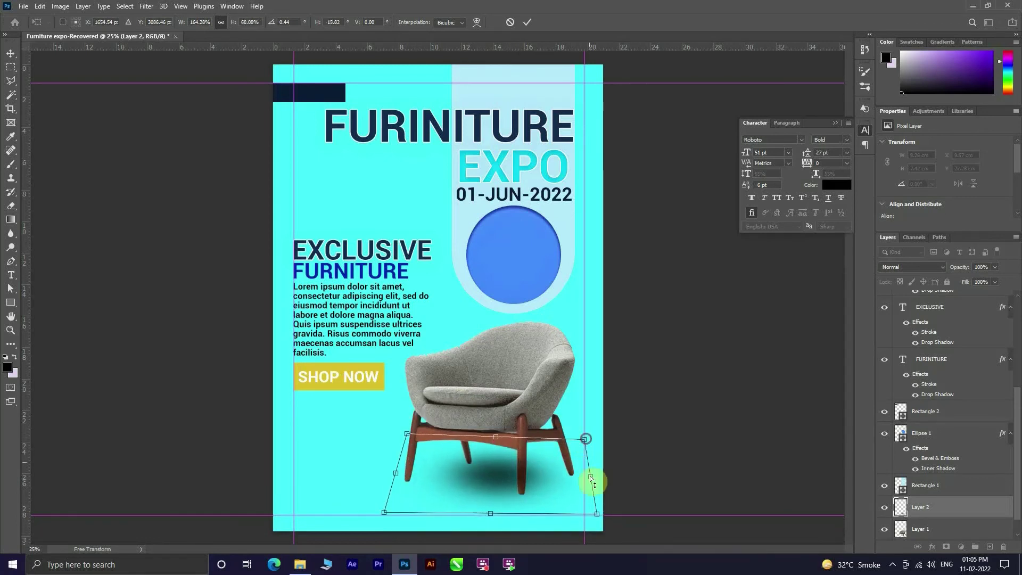
drag(597, 513, 644, 533)
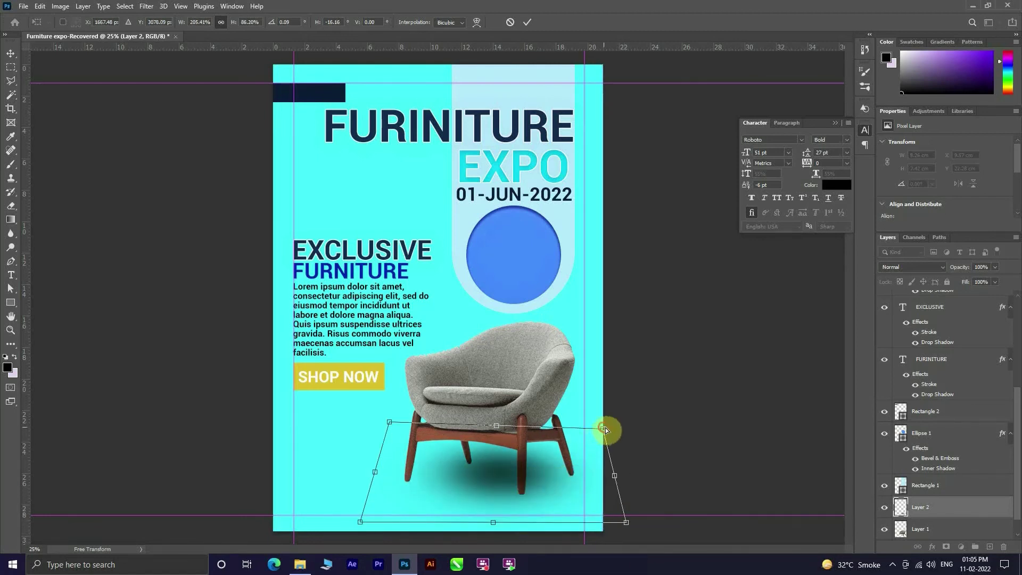
mouse_move(620, 441)
mouse_down()
mouse_move(660, 438)
mouse_move(654, 432)
mouse_up()
drag(558, 478, 544, 473)
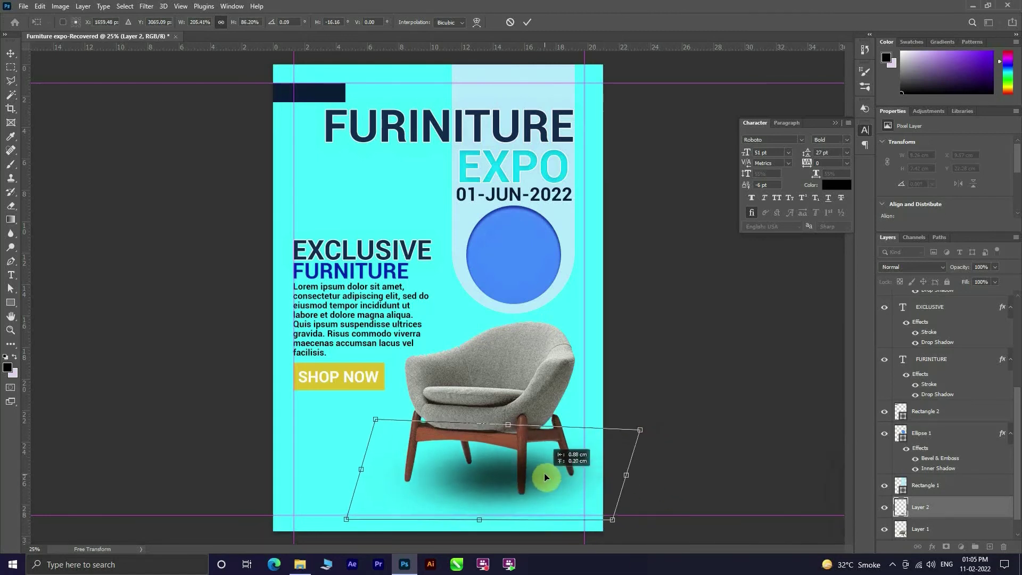
mouse_move(995, 281)
mouse_down()
mouse_move(970, 288)
mouse_move(995, 280)
mouse_up()
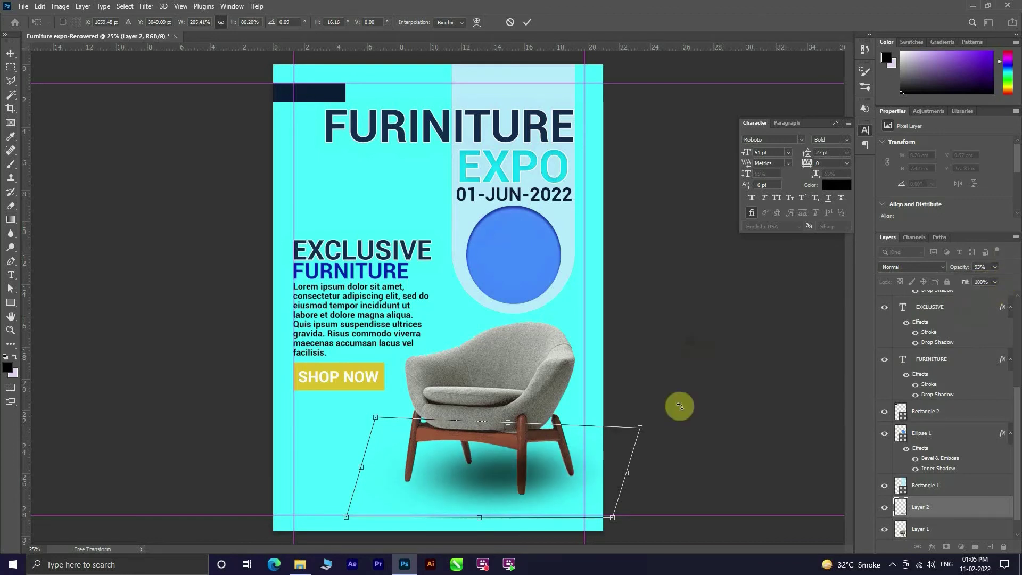
click(147, 6)
click(742, 321)
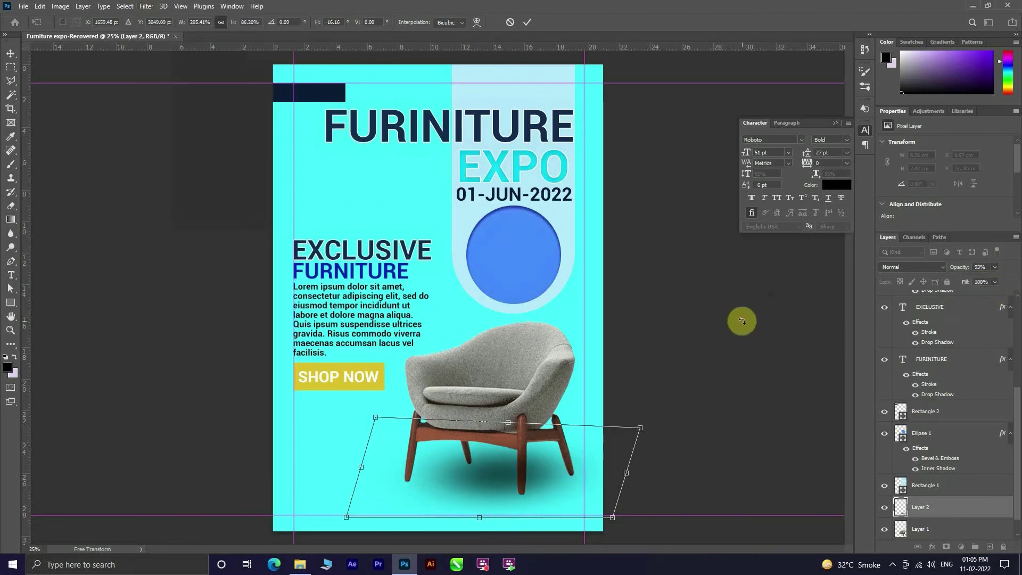
click(527, 22)
click(147, 6)
mouse_move(153, 142)
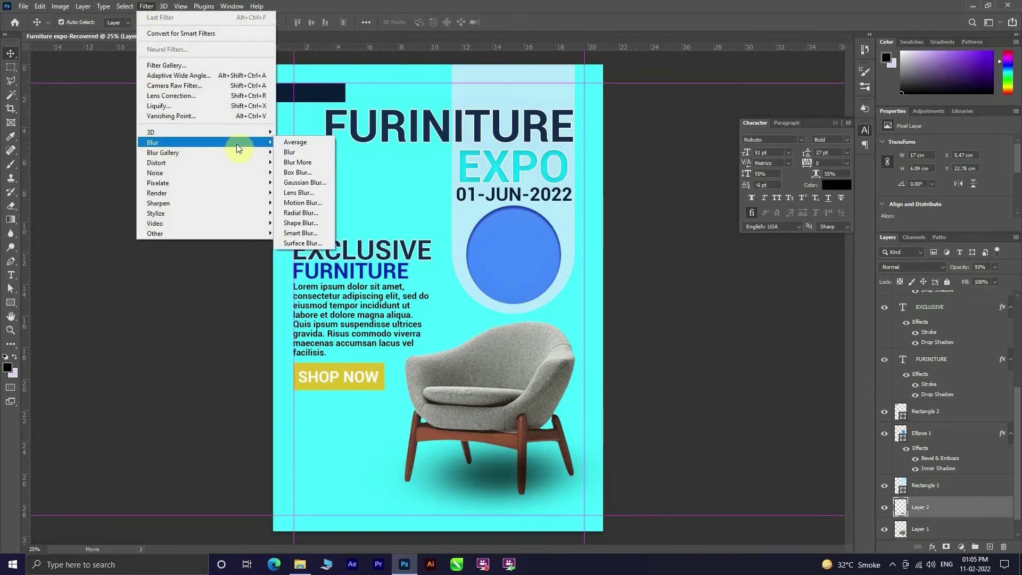
Apply a Box Blur to the shadow, scale it wider, and move it beneath the chair.
click(301, 172)
click(414, 121)
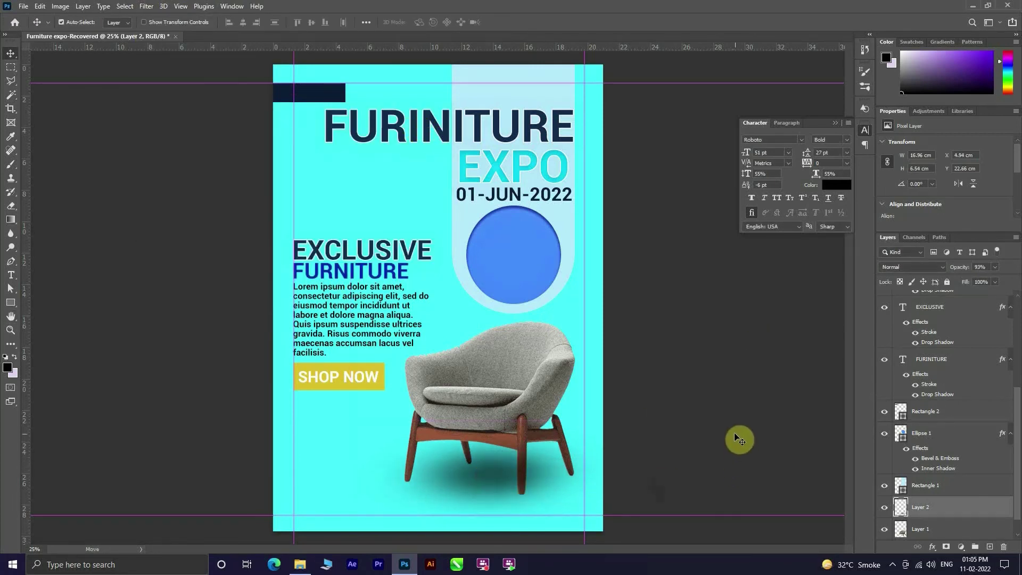
key(ctrl+t)
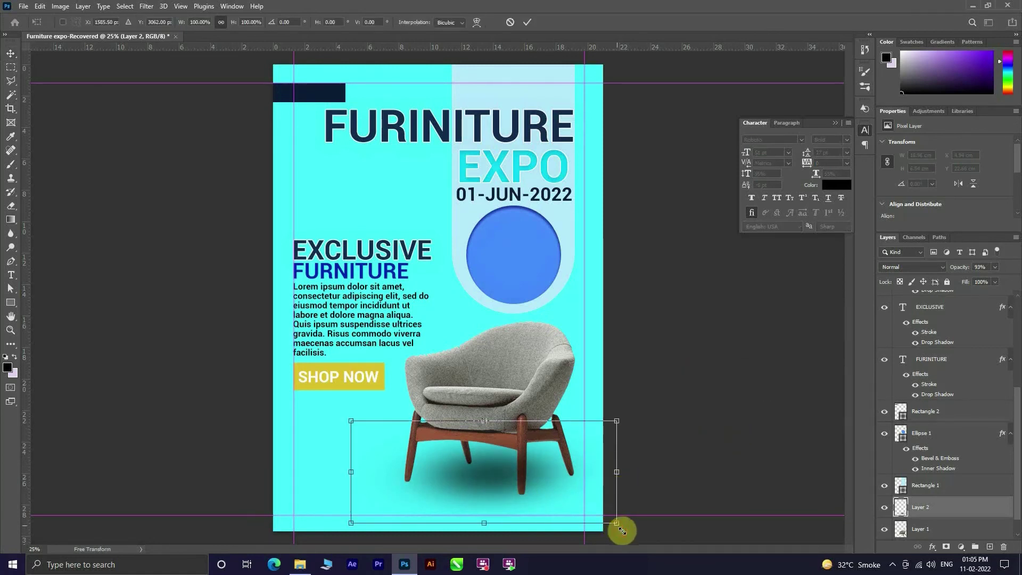
drag(622, 531, 656, 531)
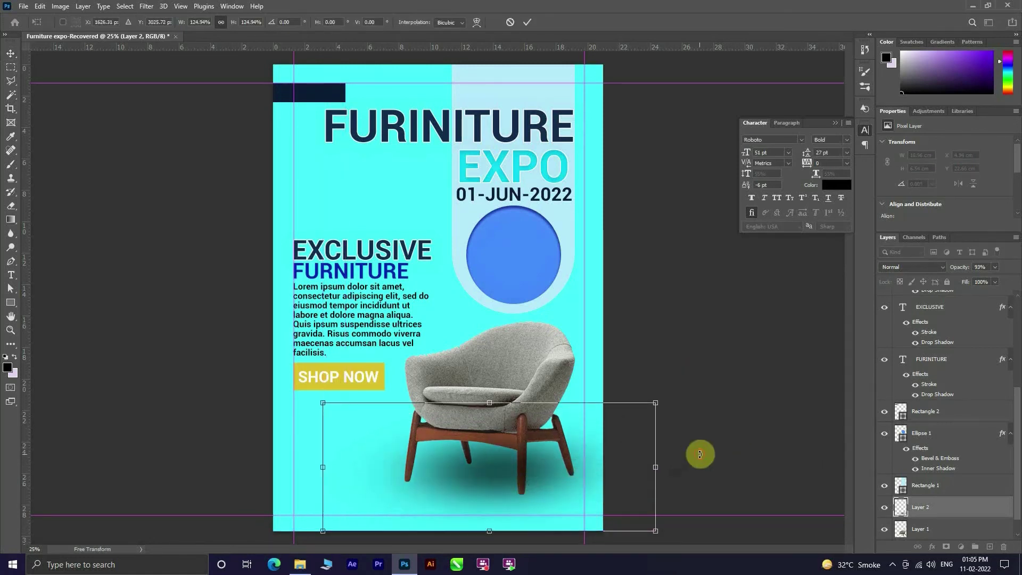
click(527, 22)
drag(497, 478, 483, 497)
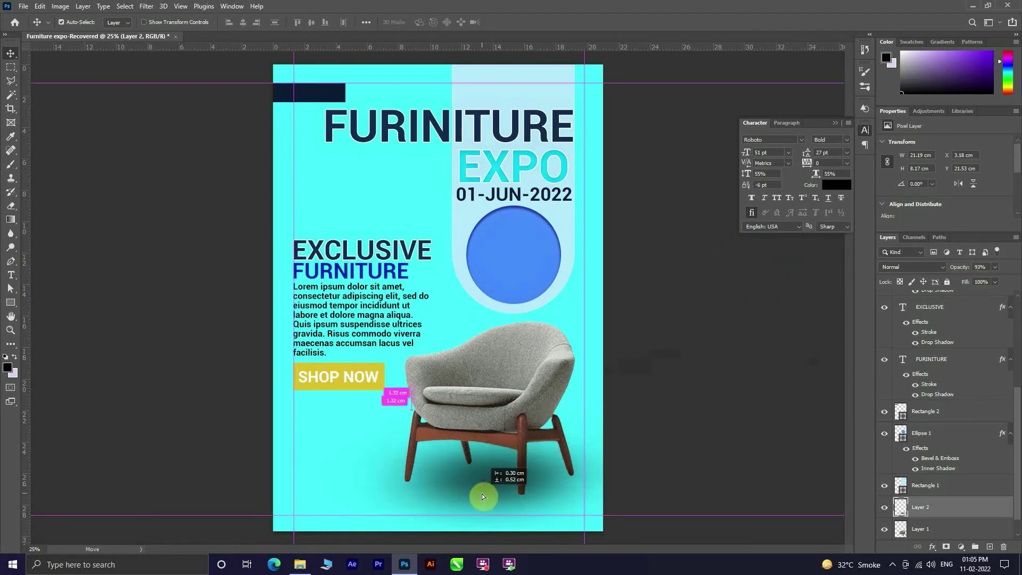
click(814, 430)
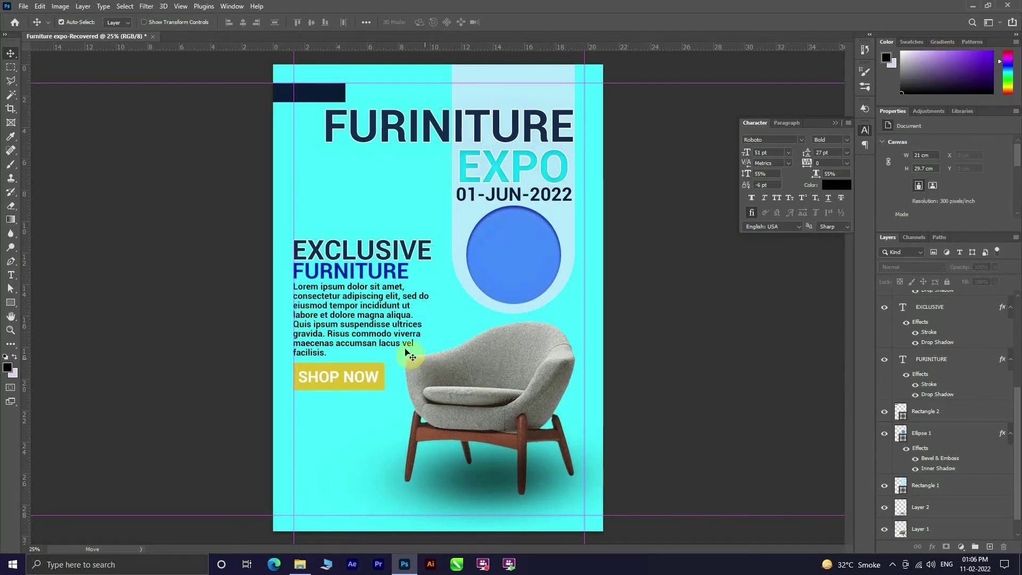
Type a bottom text line listing Furniture, Interior, Furnishing, Decor Art and Carpets.
click(10, 275)
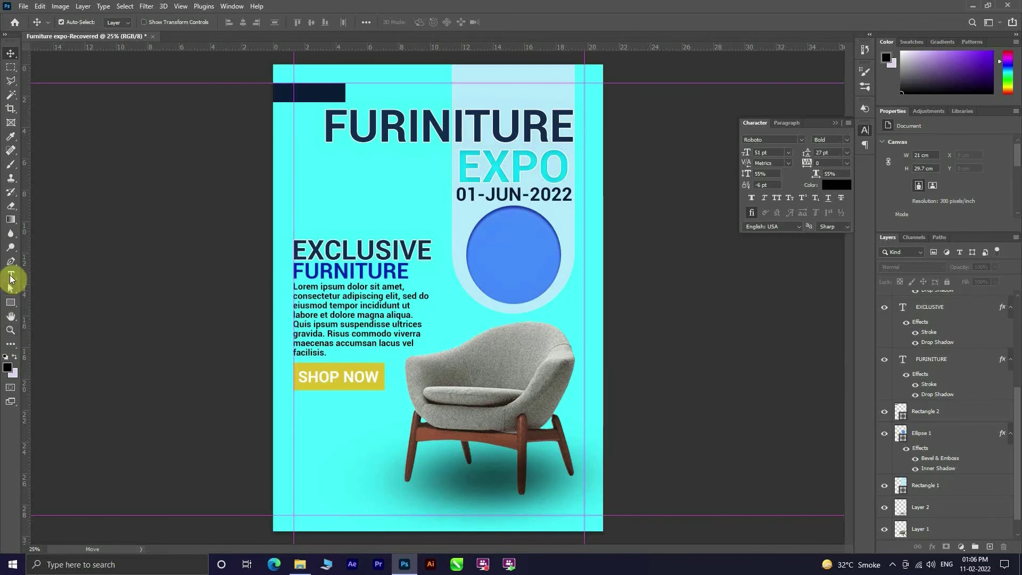
click(314, 493)
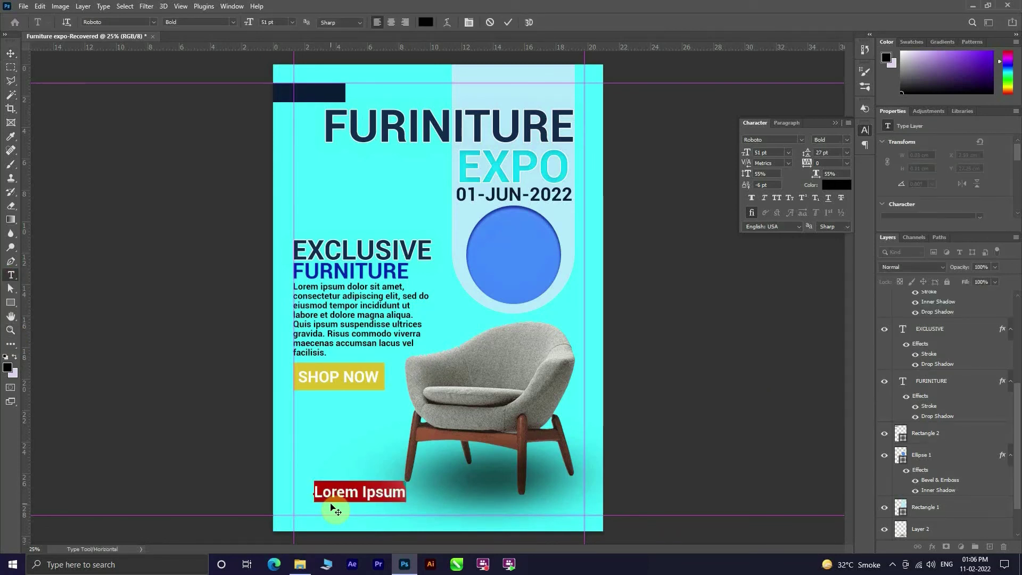
text(fu)
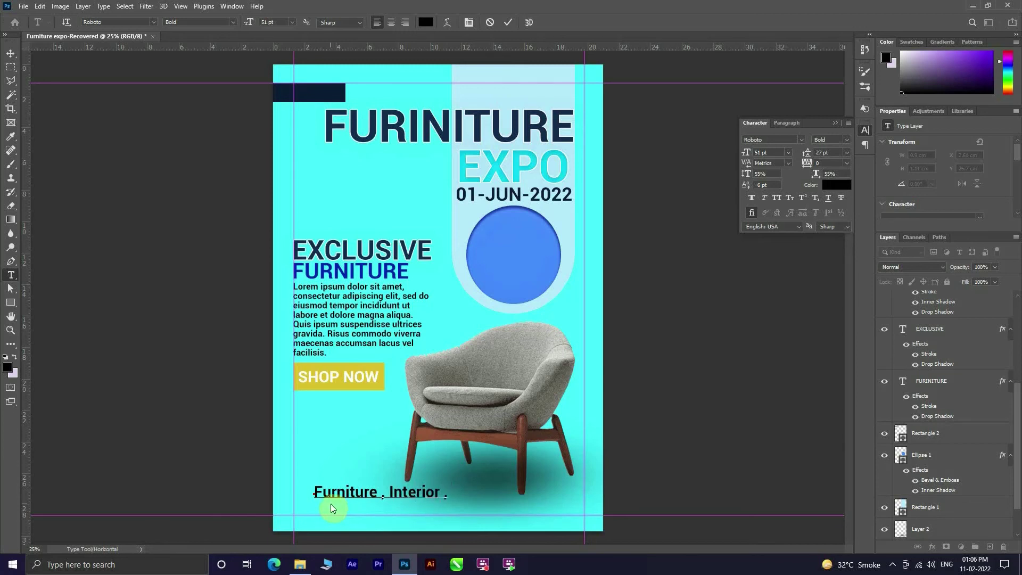
text(Furnishing , Decor Art)
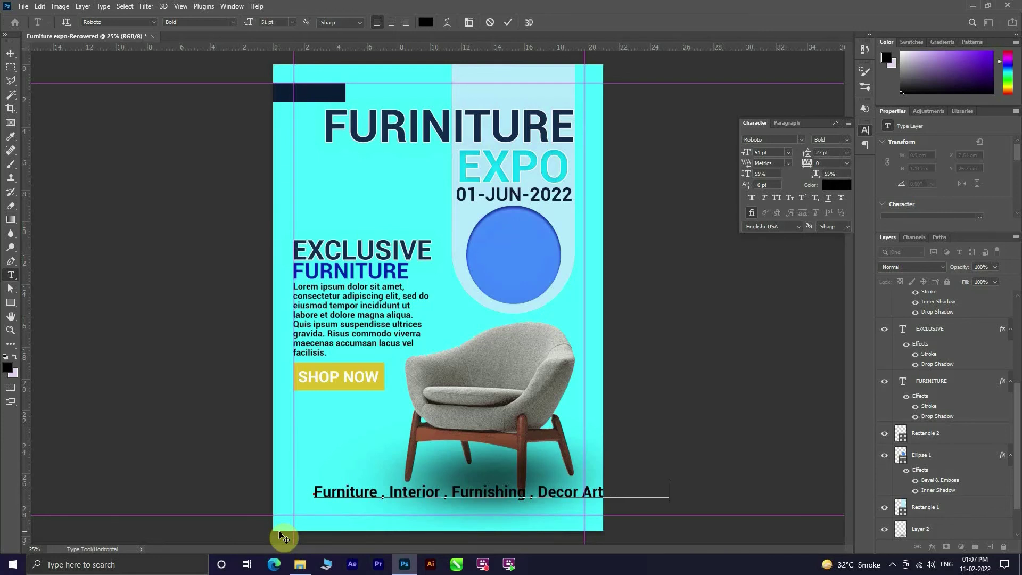
Set the tagline to 39 pt to fit the width and move it slightly lower.
click(508, 22)
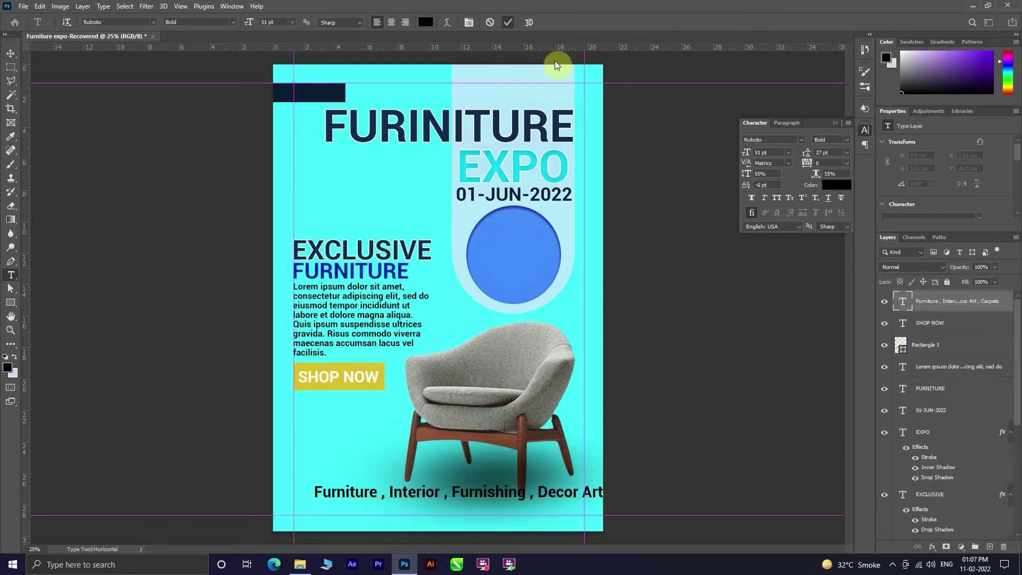
drag(743, 152, 738, 153)
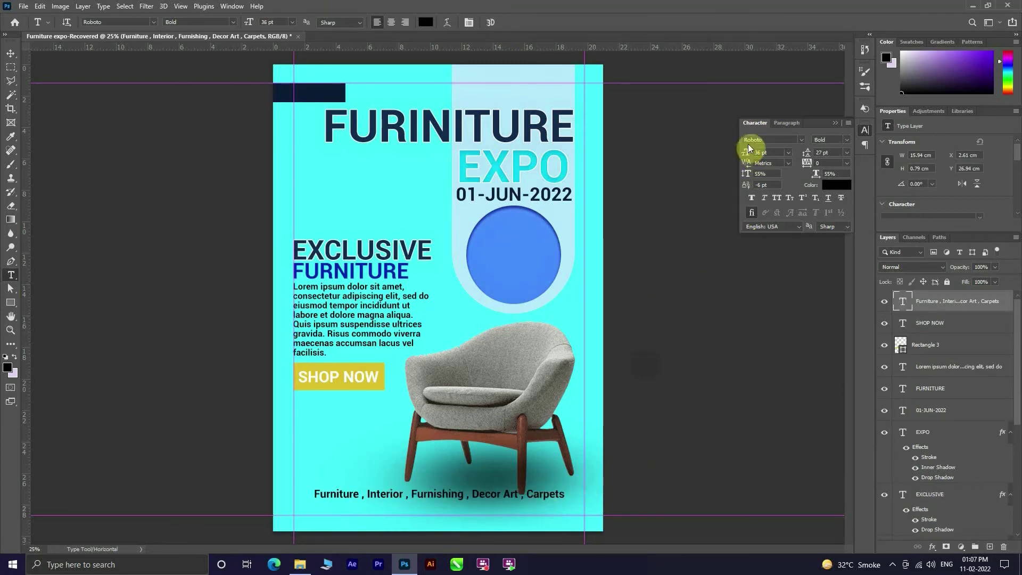
key(Up)
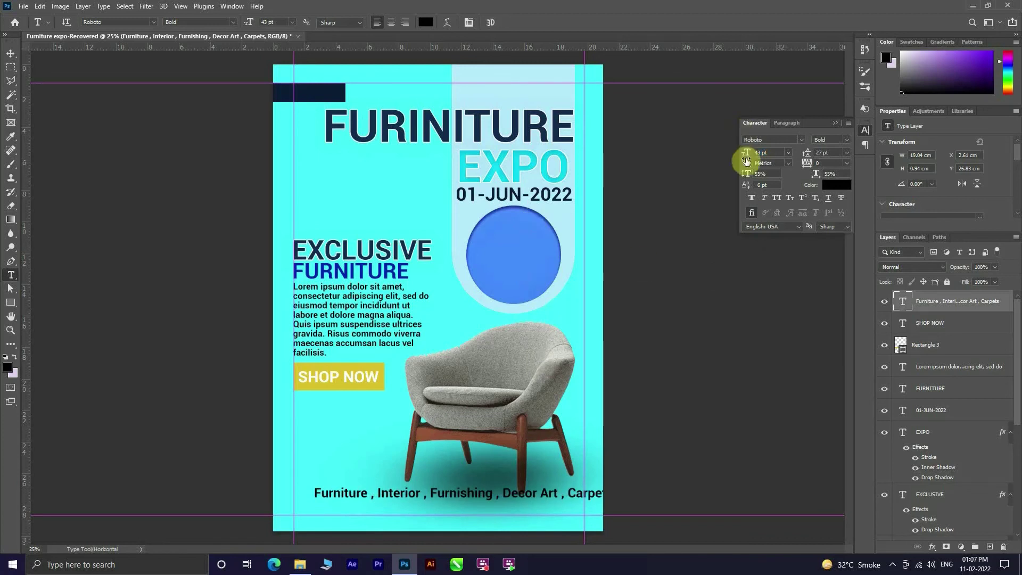
key(Up)
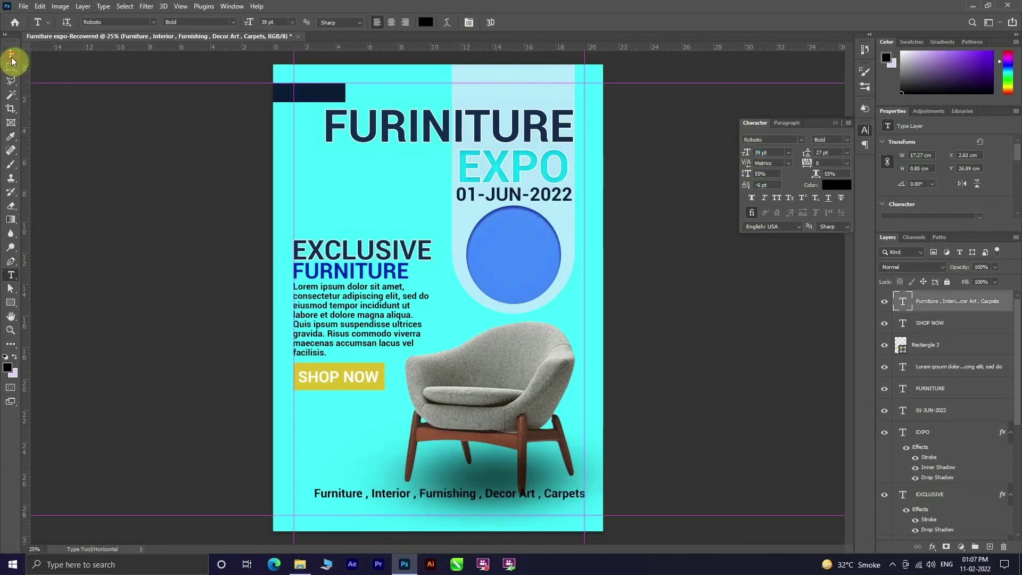
click(10, 54)
drag(449, 522, 440, 537)
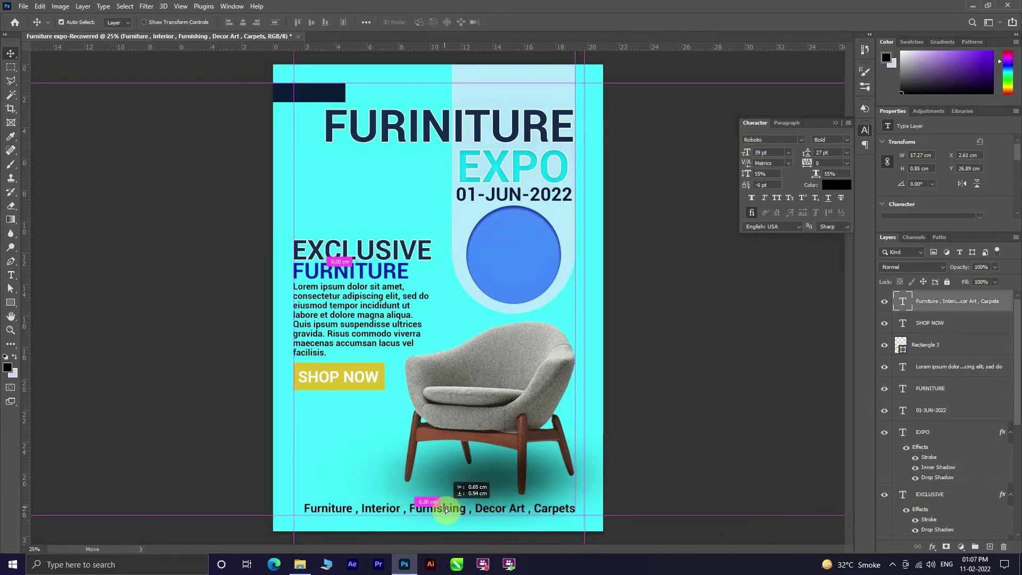
scroll(959, 354, down, 4)
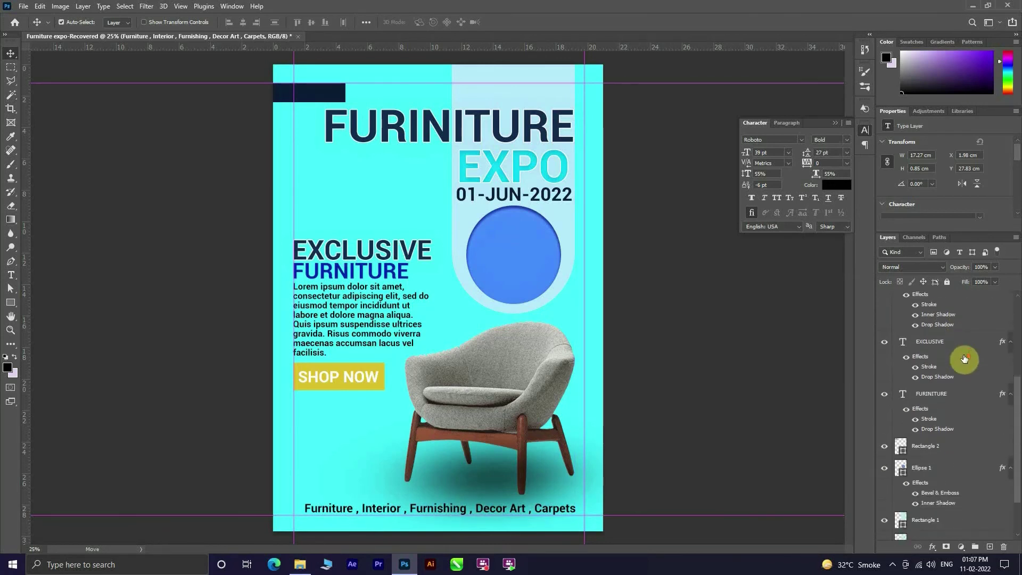
click(736, 403)
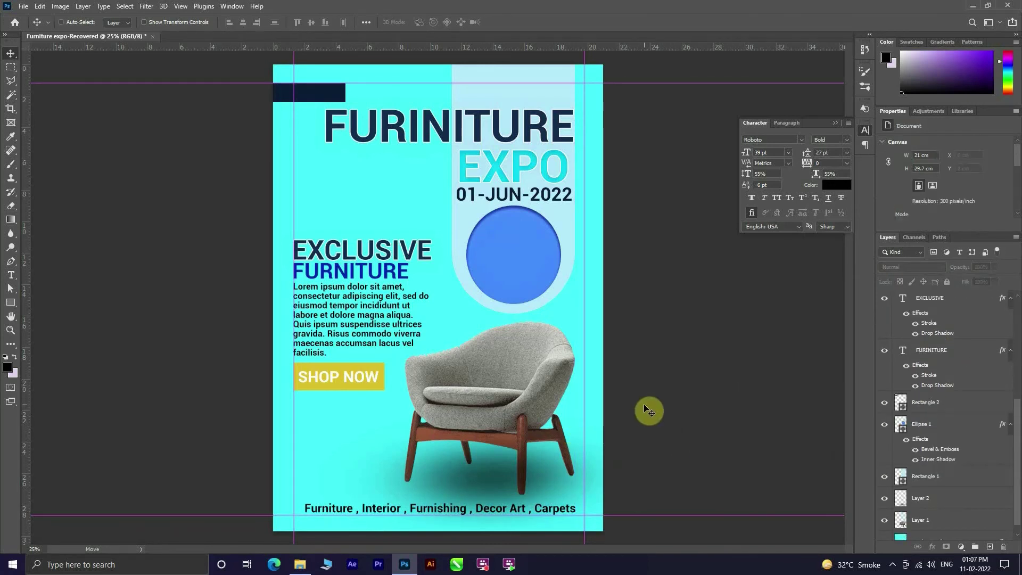